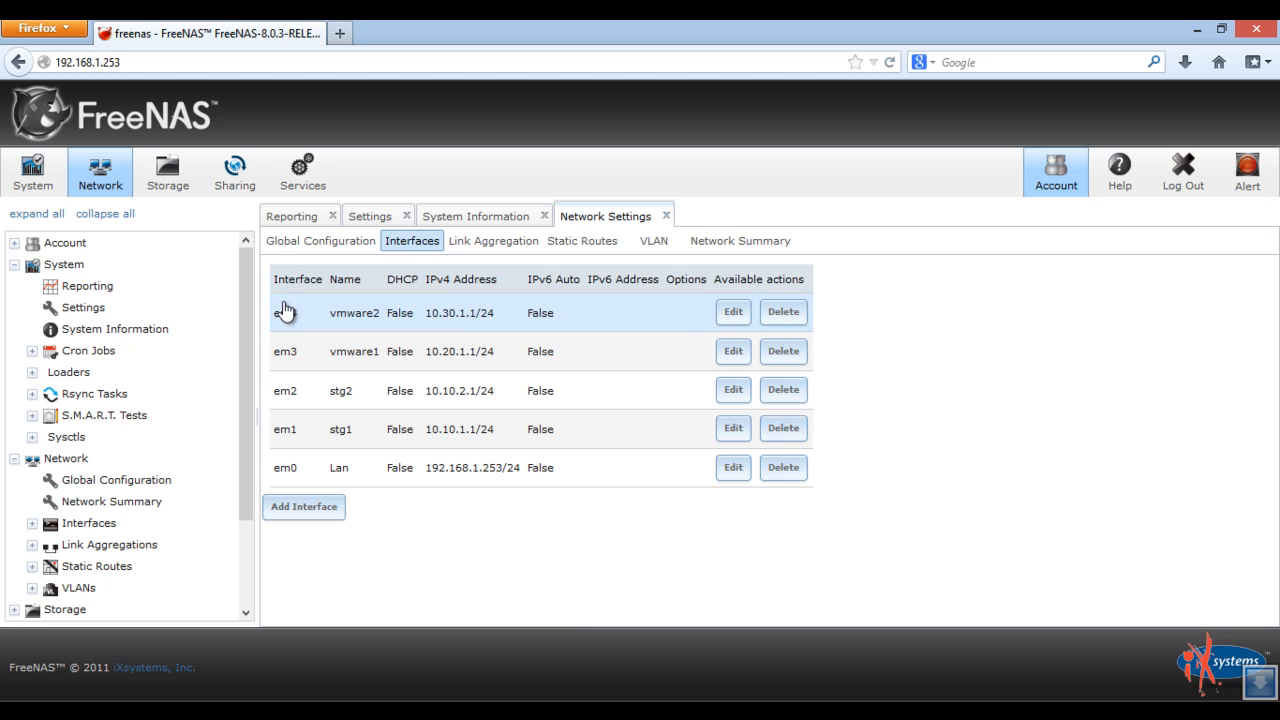
- Open the iSCSI service's settings and review the existing device extents
left_click(312, 180)
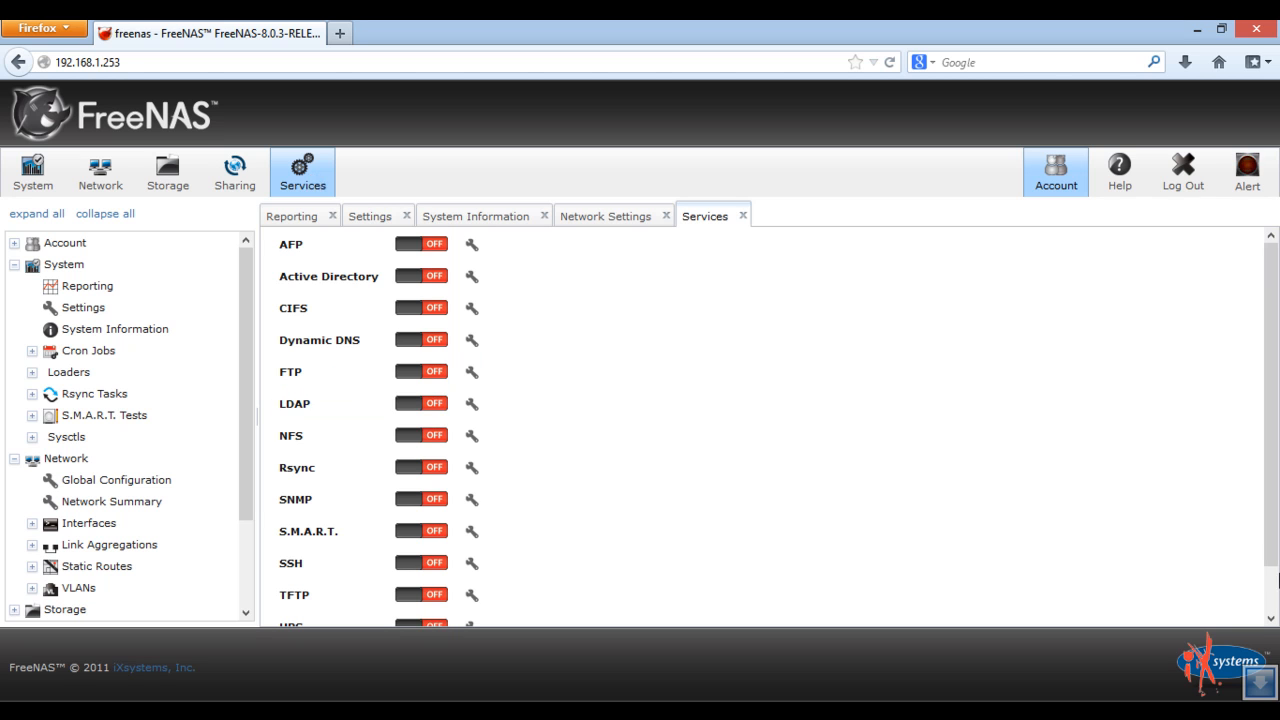
scroll(1276, 605, "down", 1)
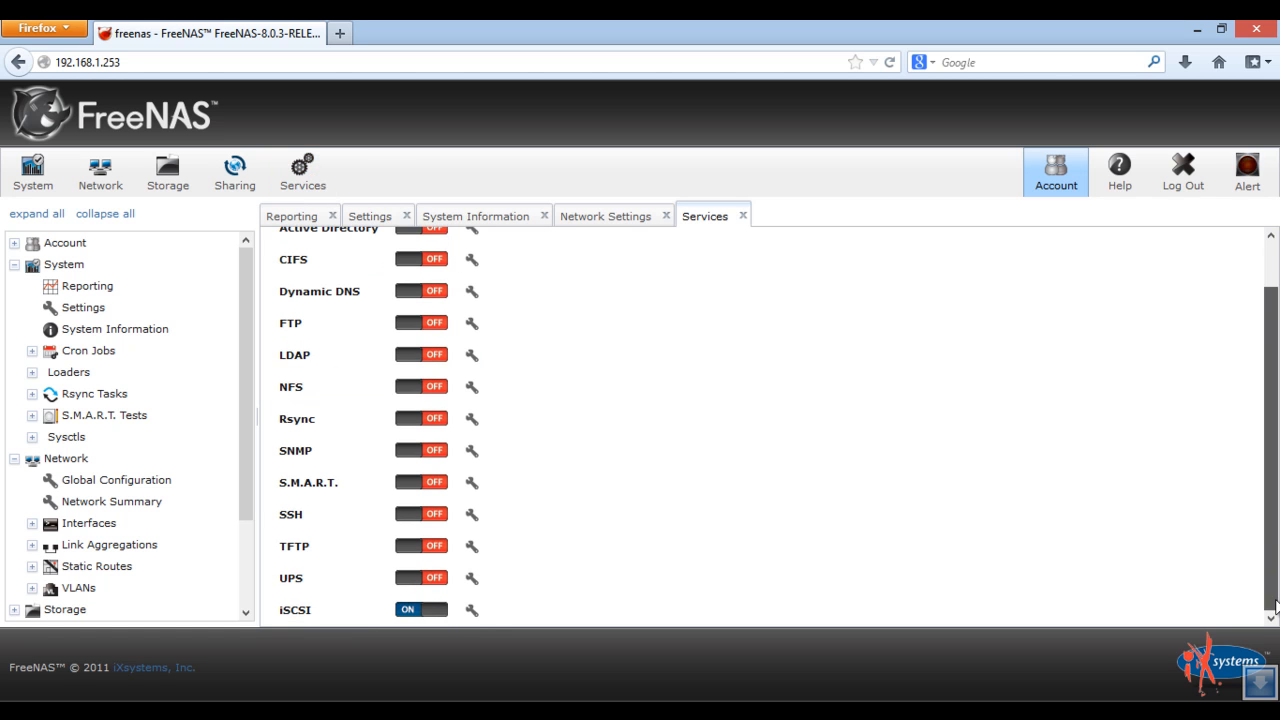
left_click(476, 614)
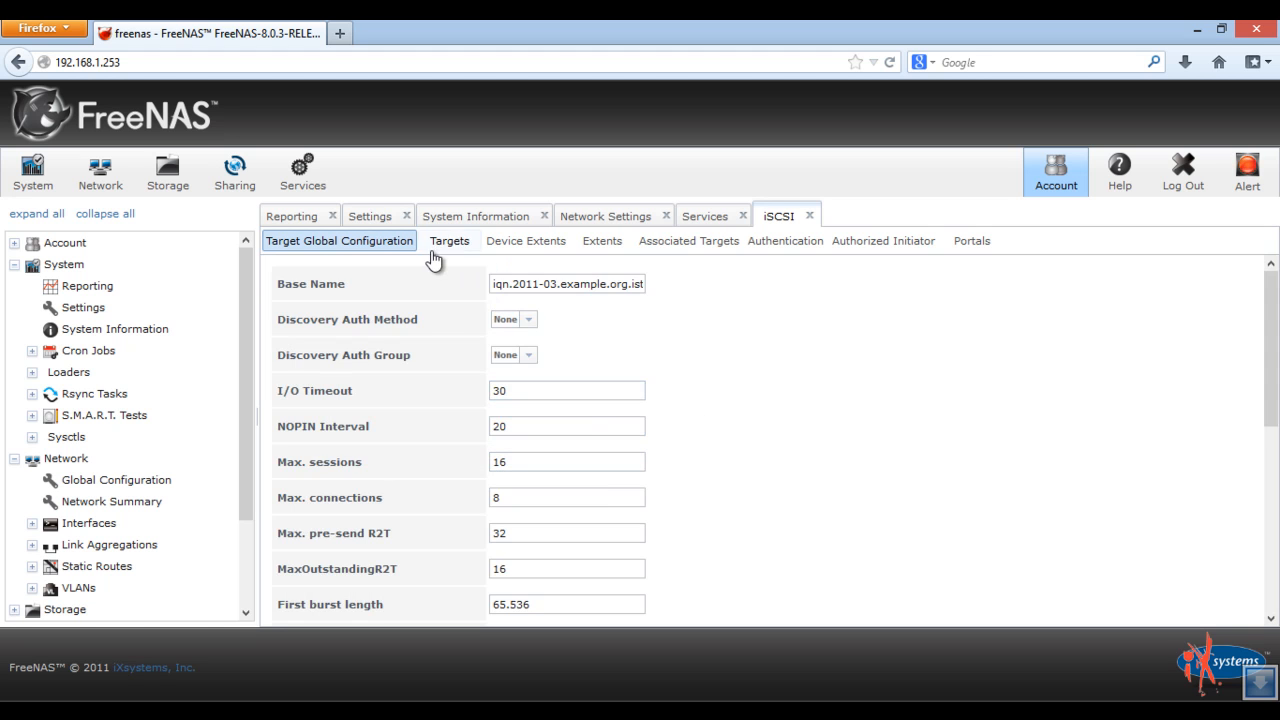
left_click(523, 242)
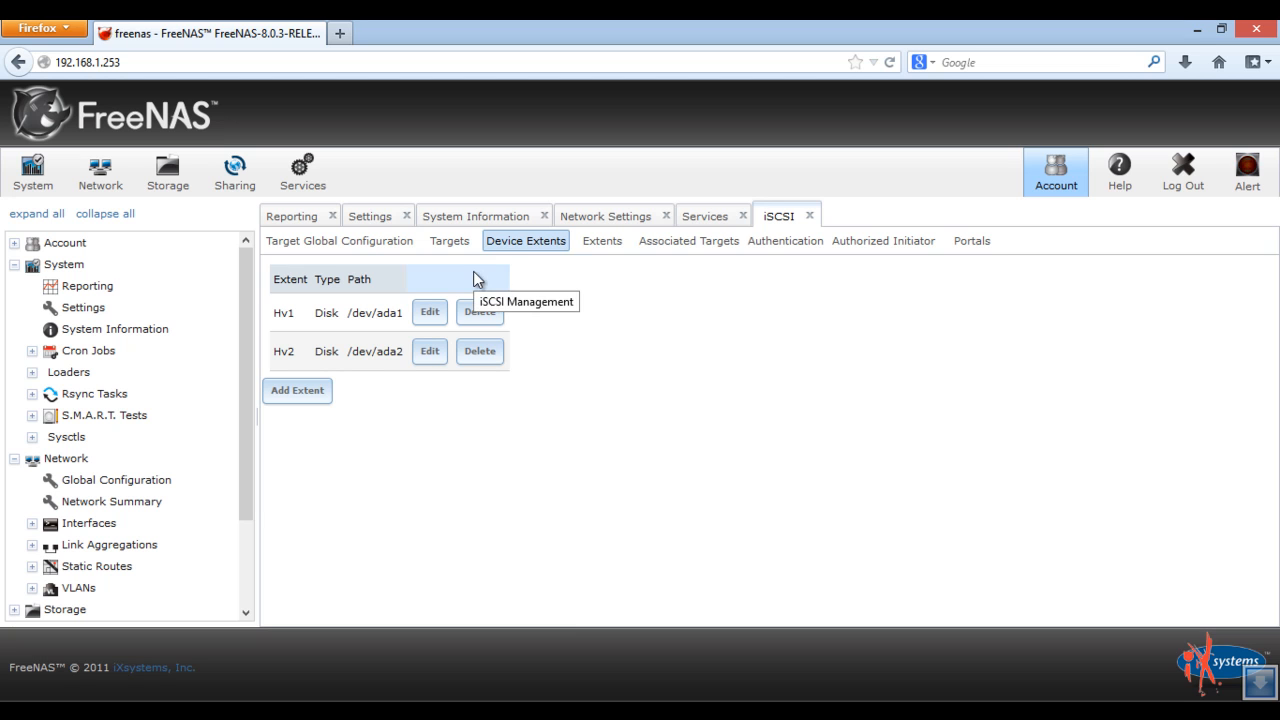
- Start adding a new iSCSI target and name it esxi
left_click(452, 243)
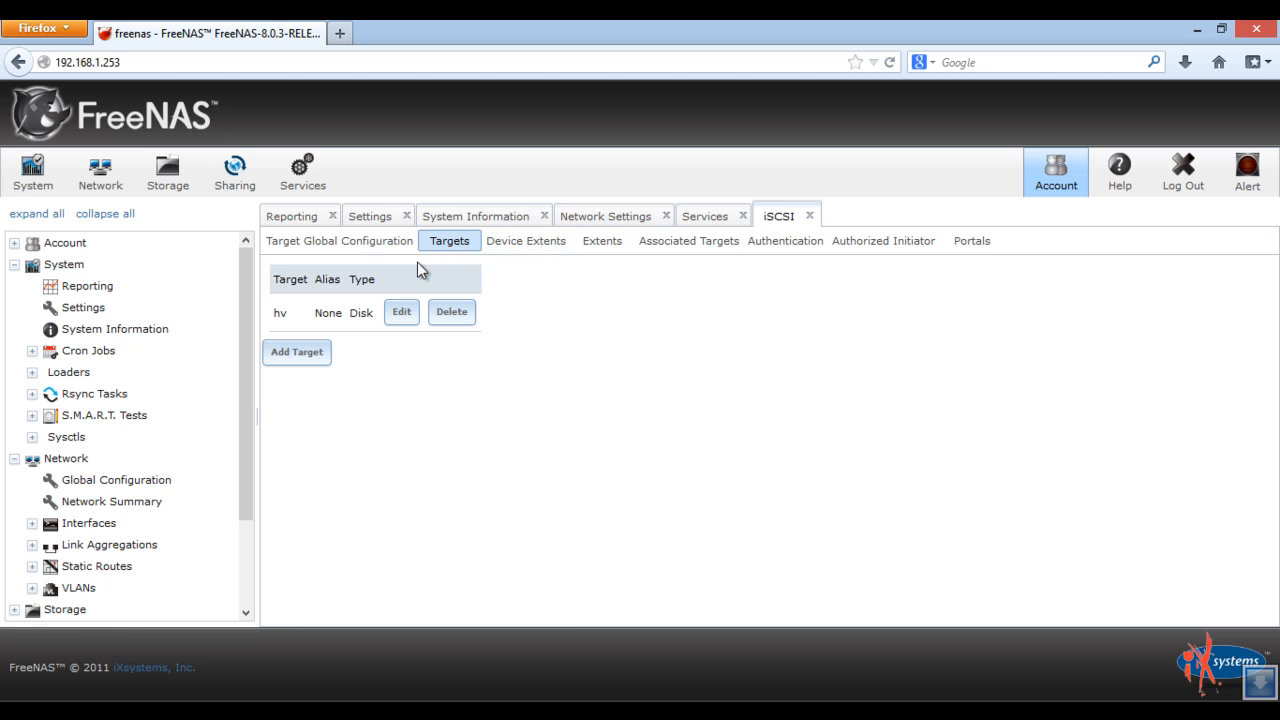
left_click(300, 358)
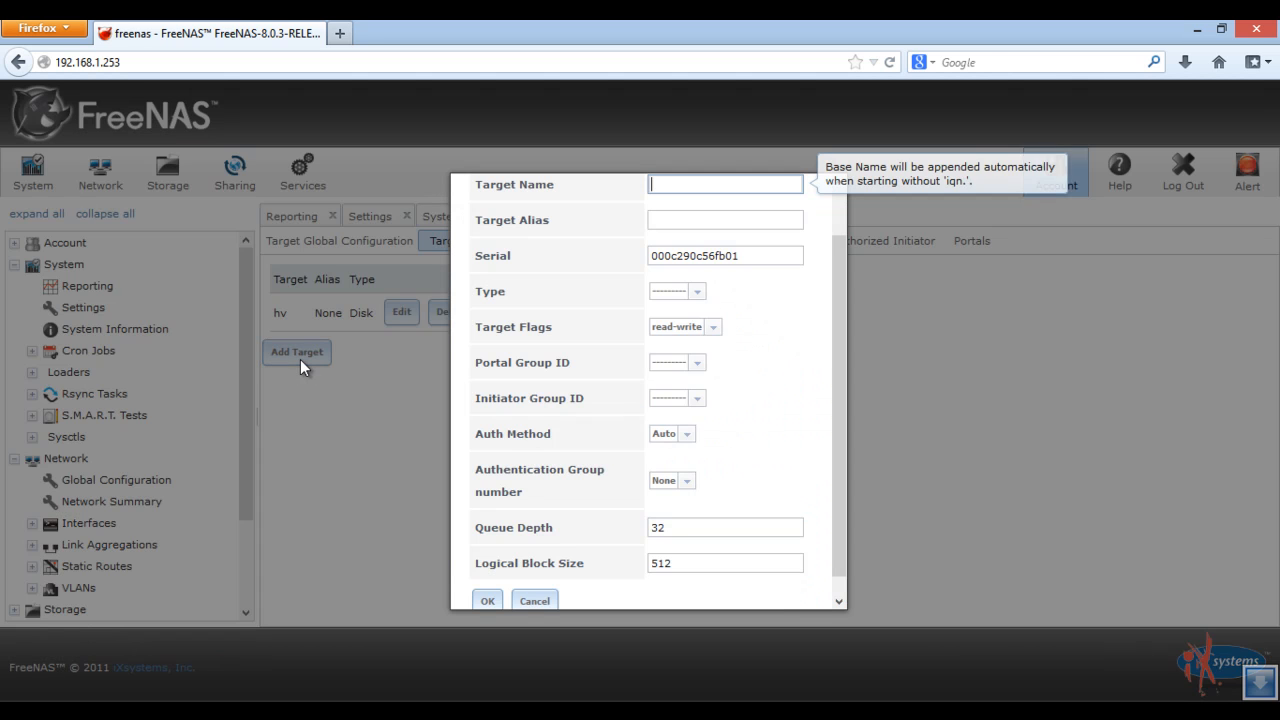
left_click(844, 219)
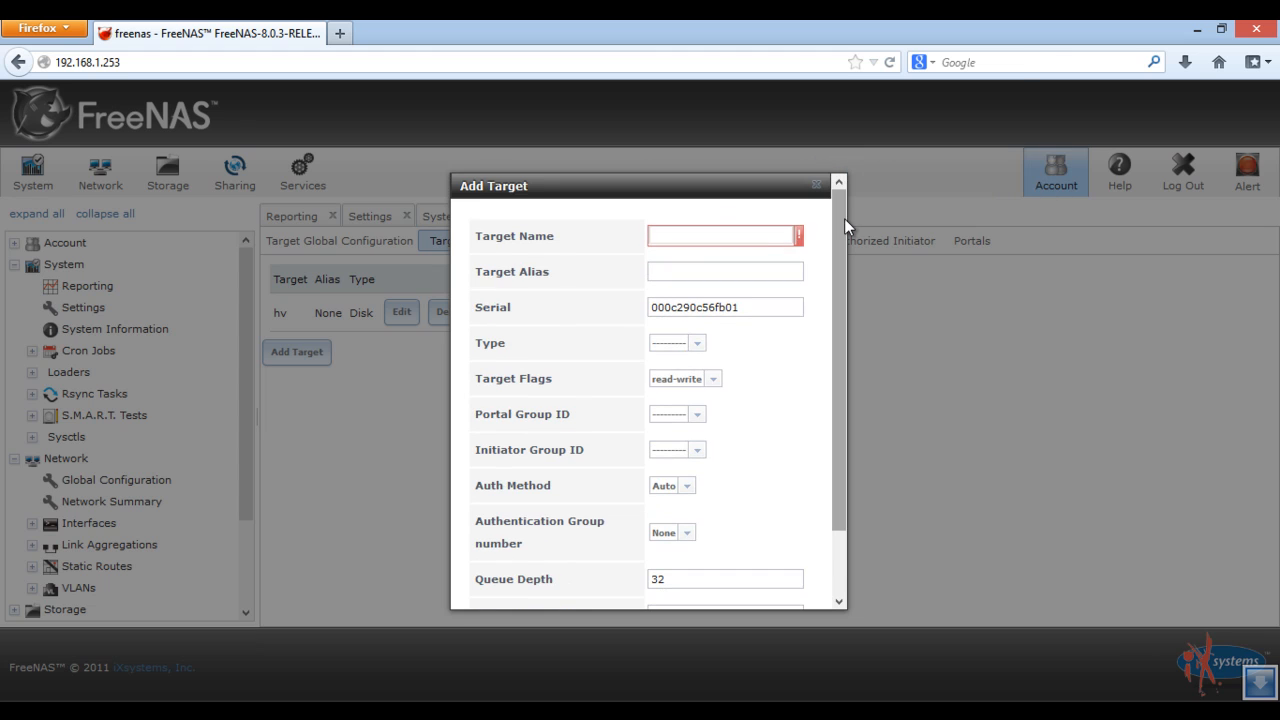
left_click(734, 237)
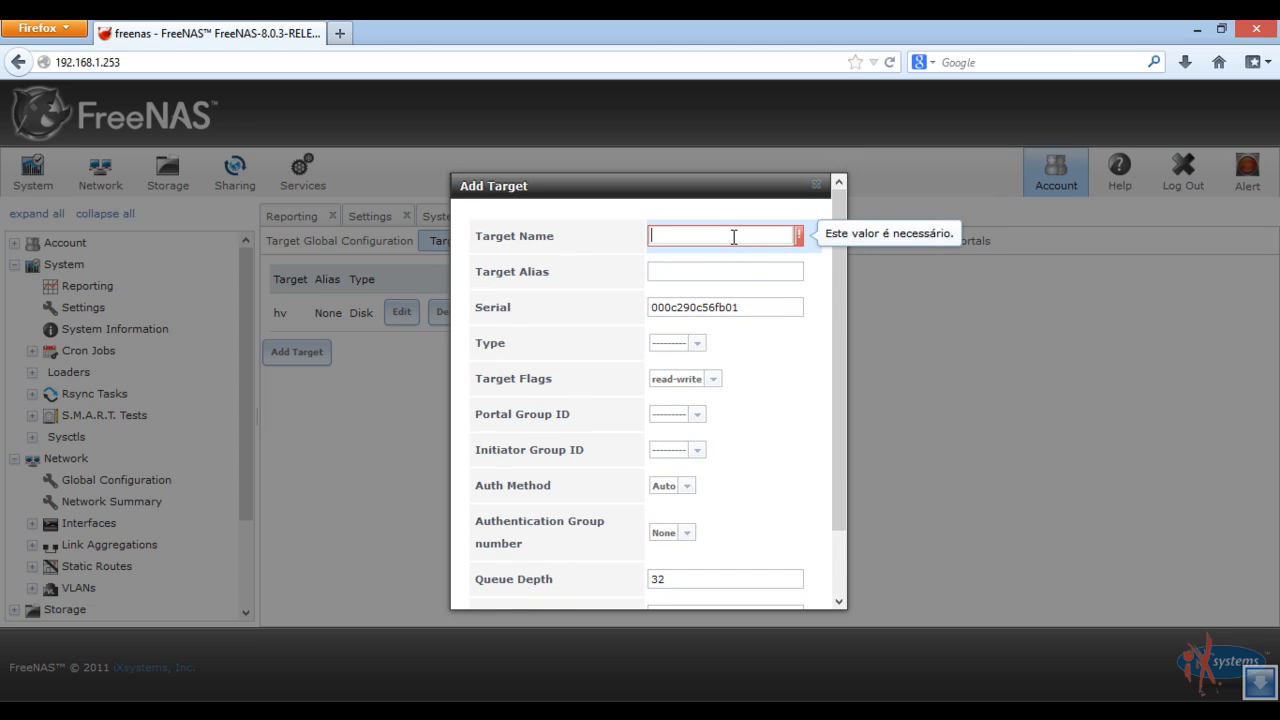
type("vm")
key("BackSpace")
key("BackSpace")
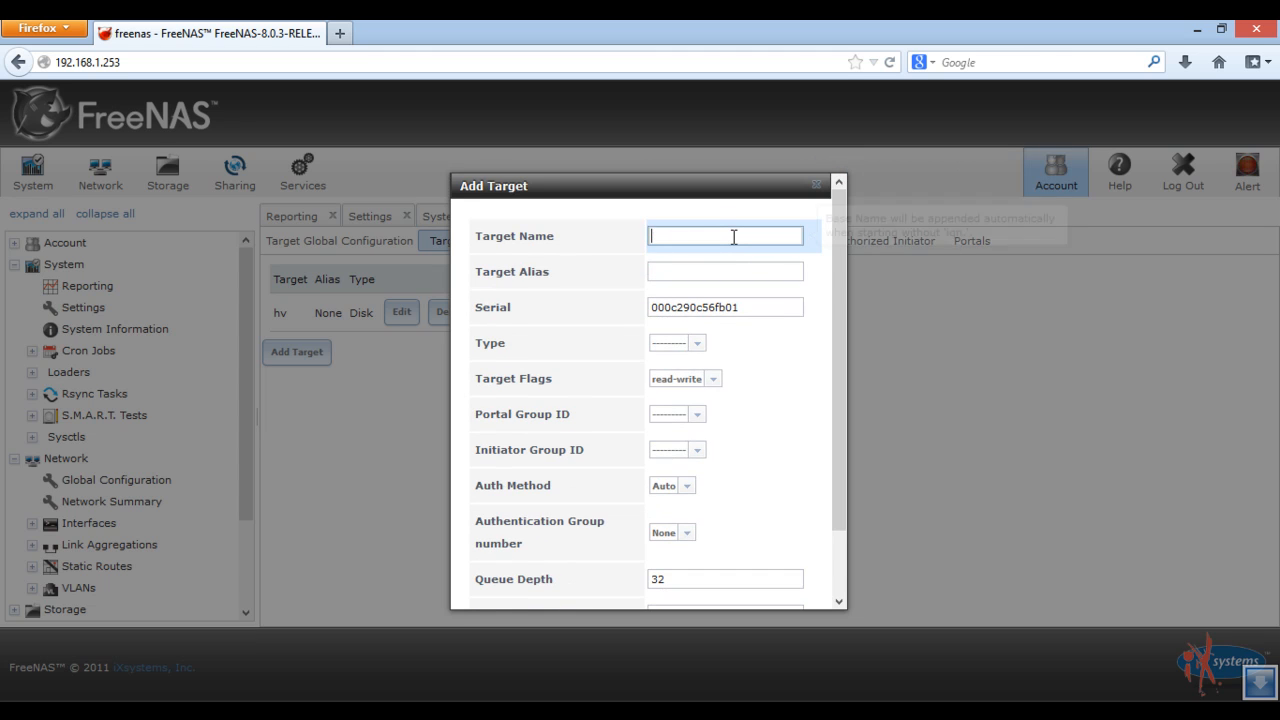
type("esxi")
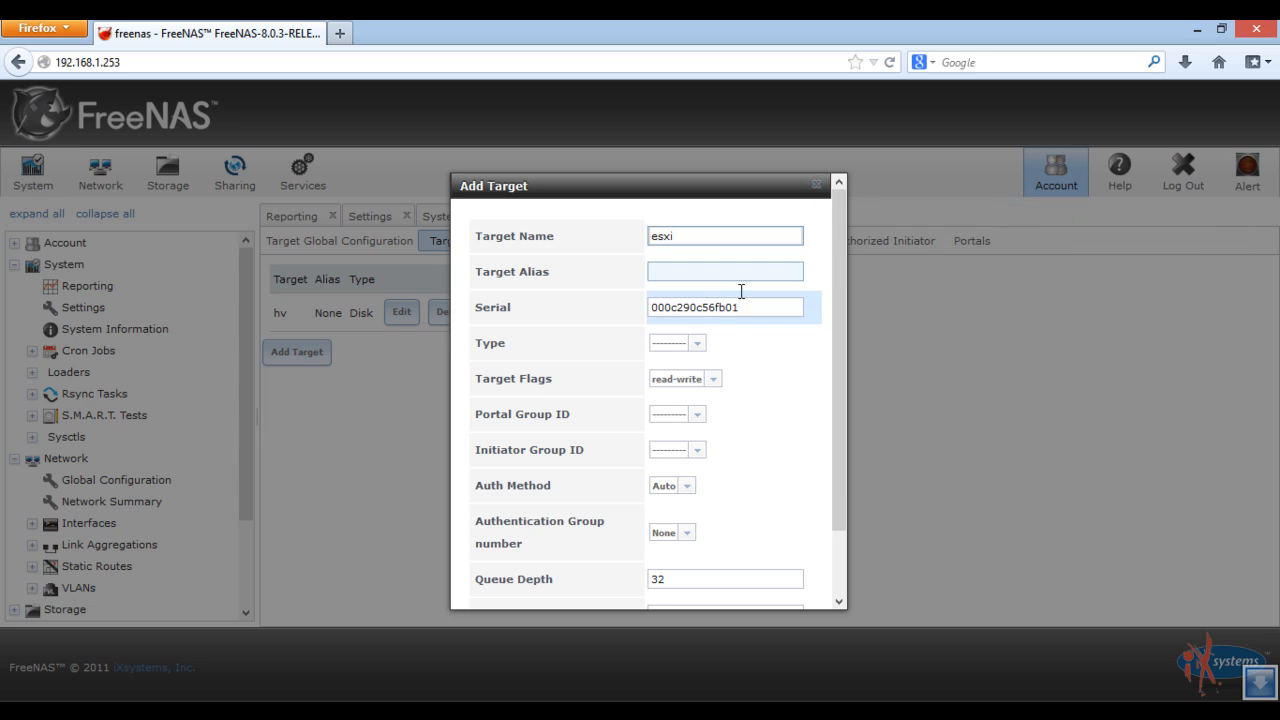
- Set the new target's type to Disk with portal group ID 1 and initiator group ID 1, and save it
left_click(697, 348)
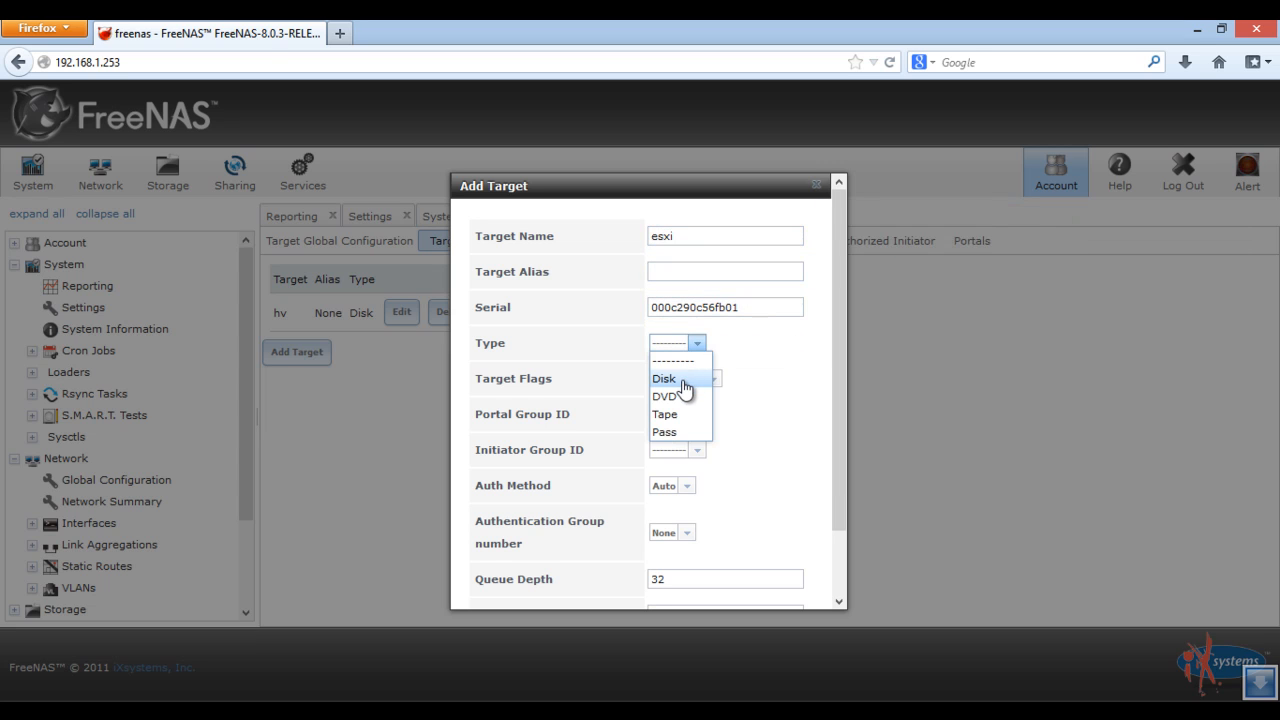
left_click(686, 380)
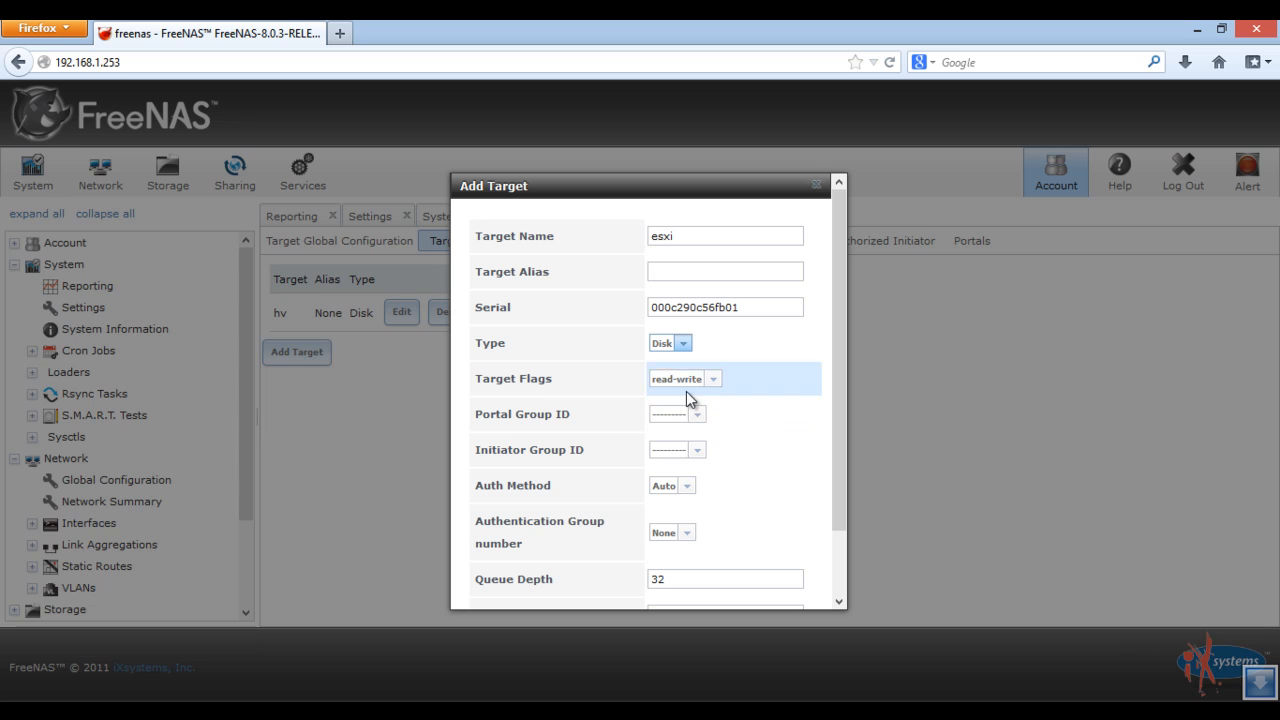
left_click(697, 420)
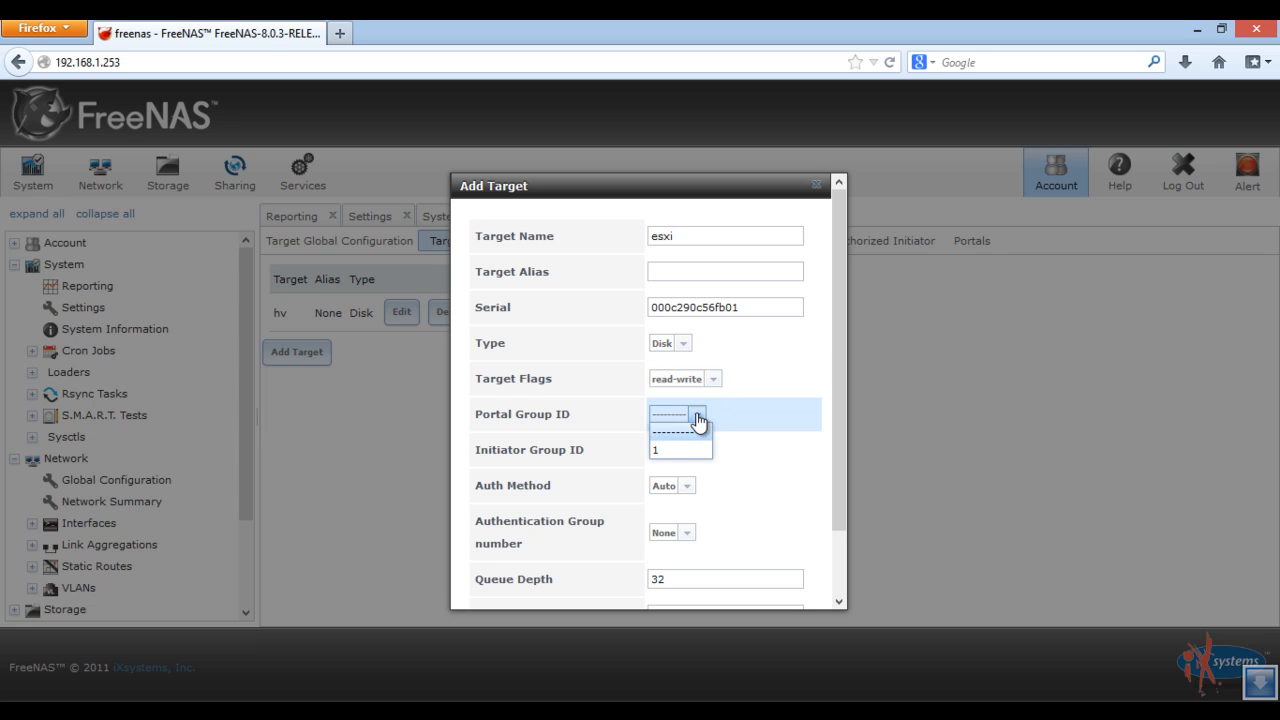
left_click(674, 450)
left_click(699, 452)
left_click(697, 489)
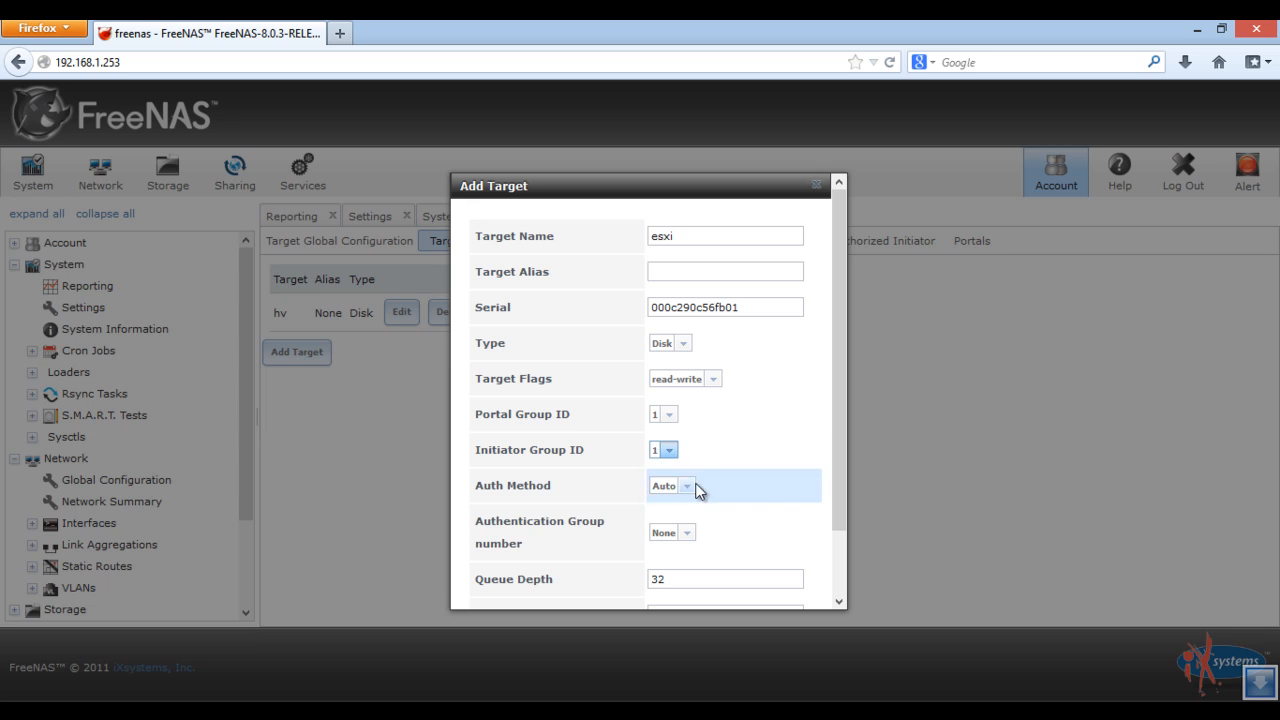
left_click_drag(838, 437, 834, 510)
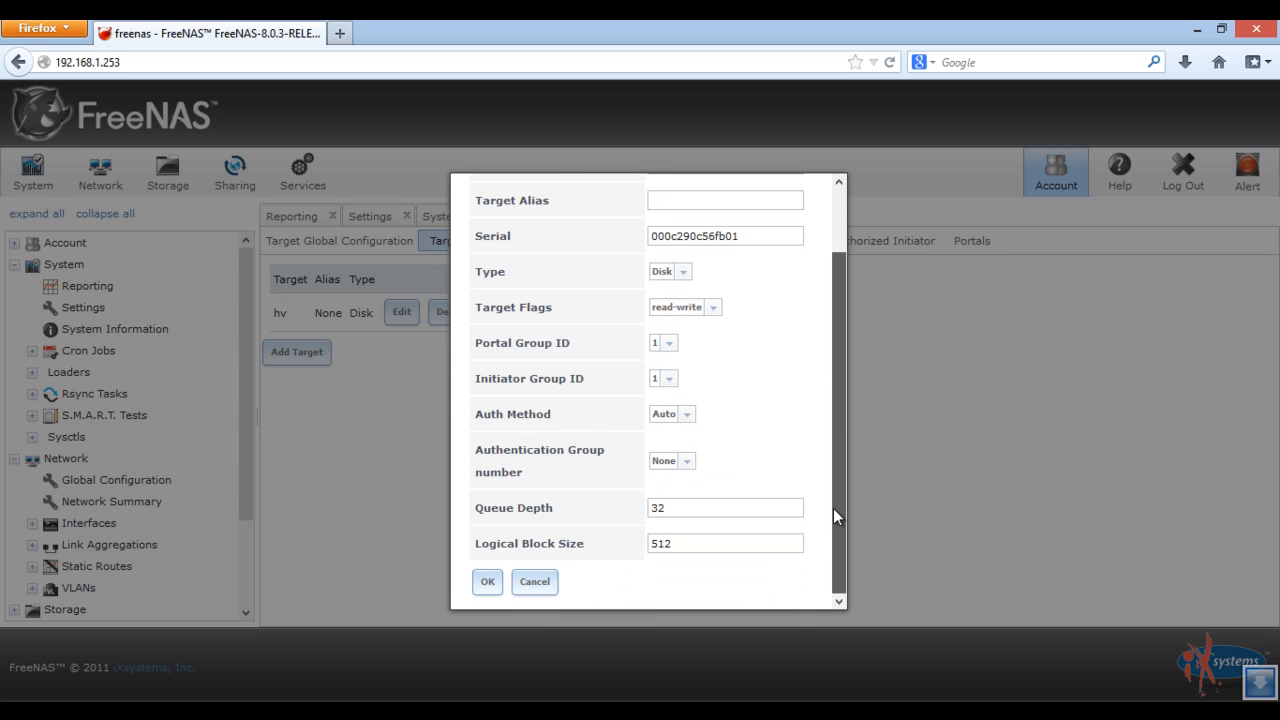
left_click(484, 583)
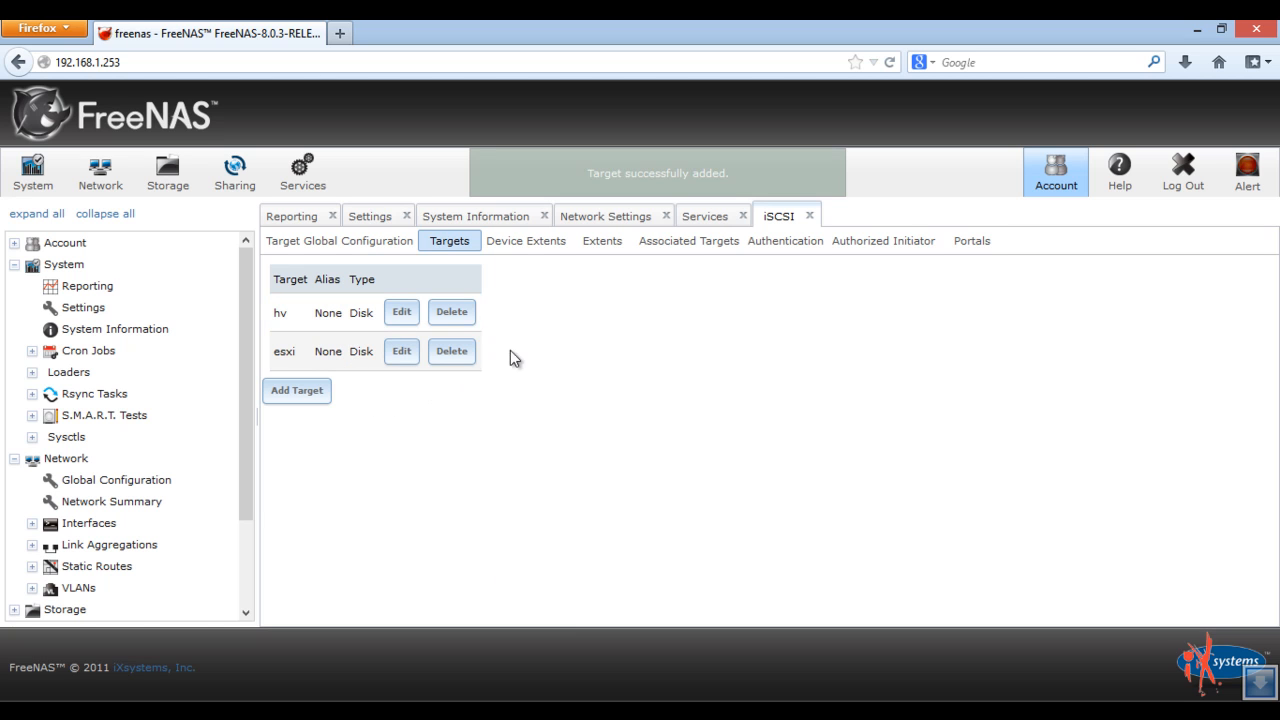
- Add a device extent named vm1 on the disk device da1 (100.0 GiB)
left_click(600, 245)
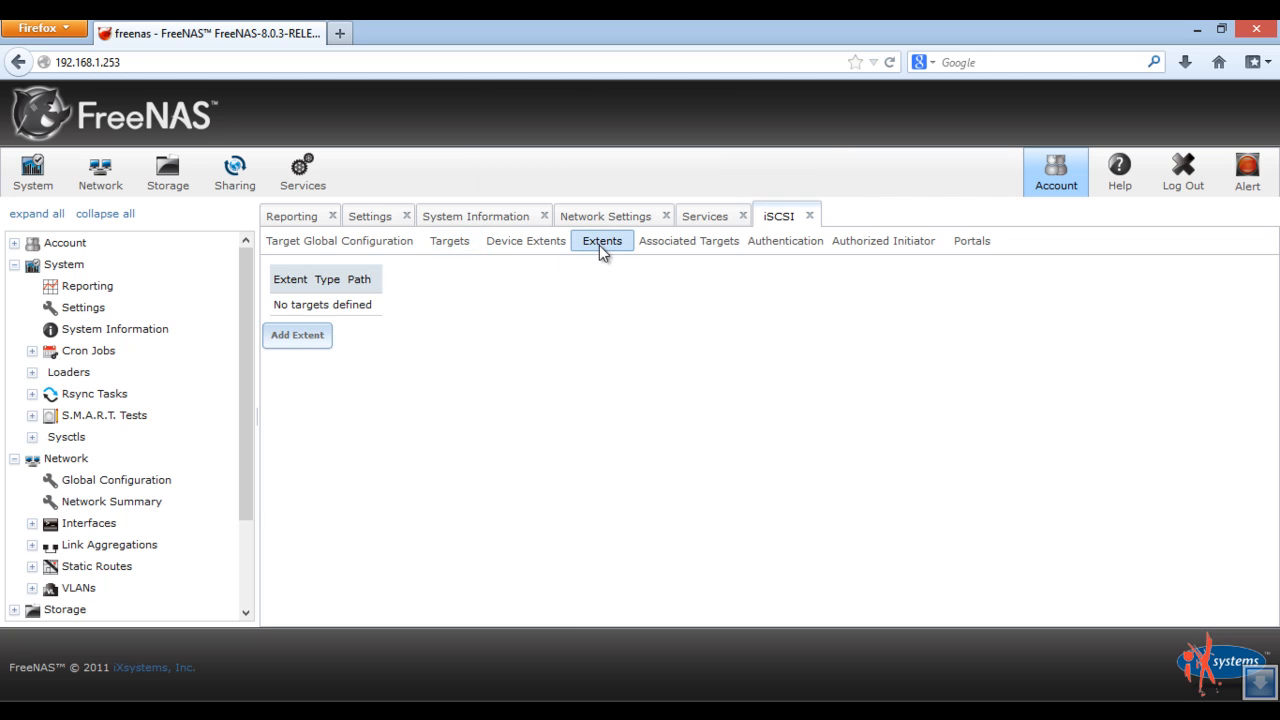
left_click(521, 243)
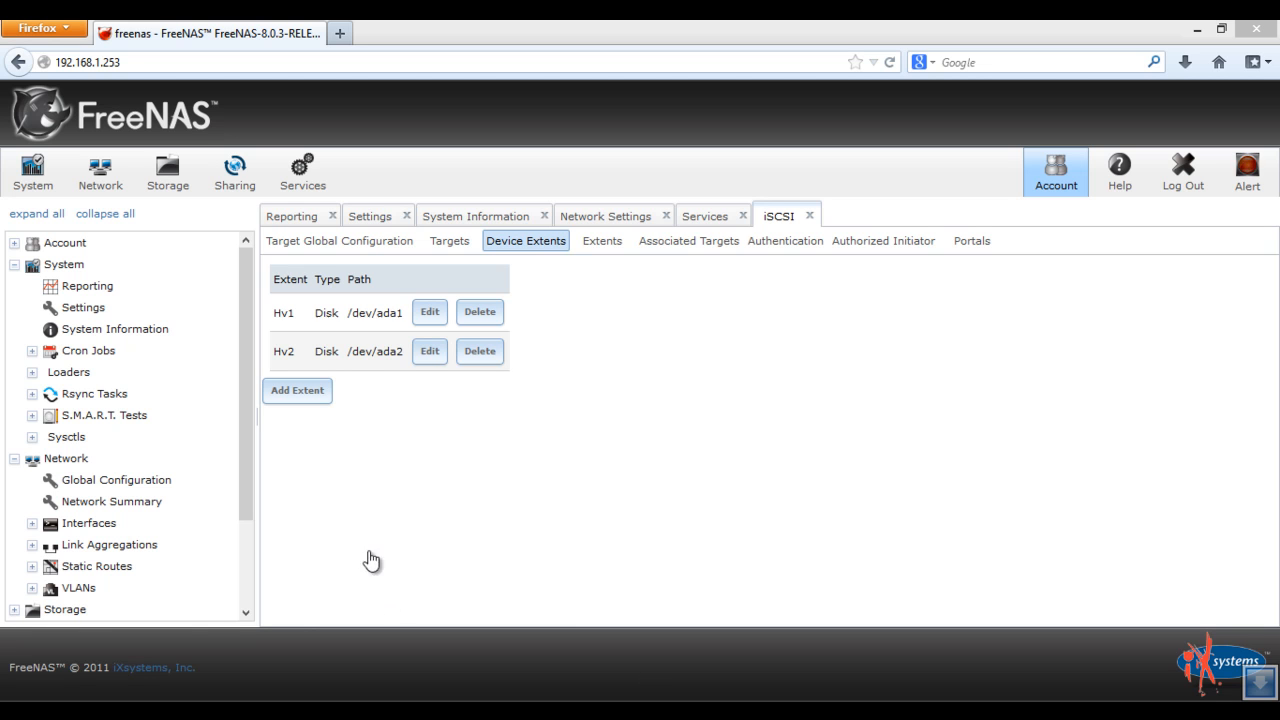
left_click(300, 394)
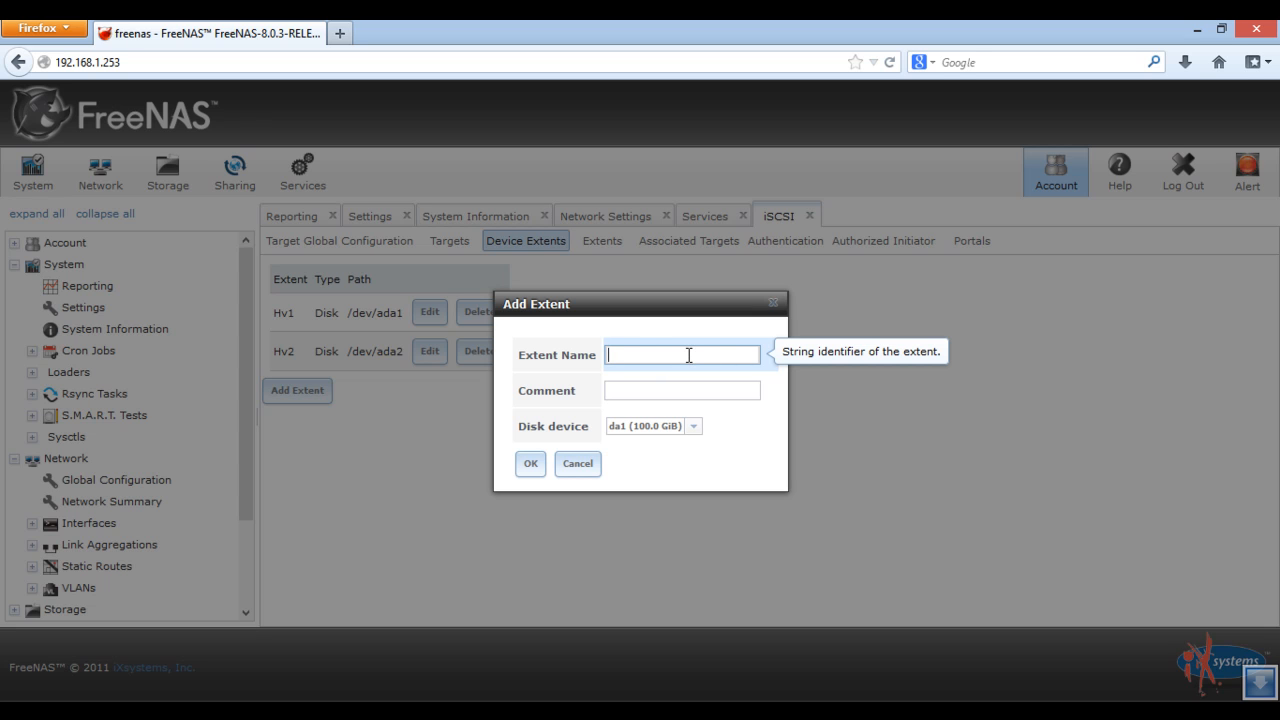
type("vm1")
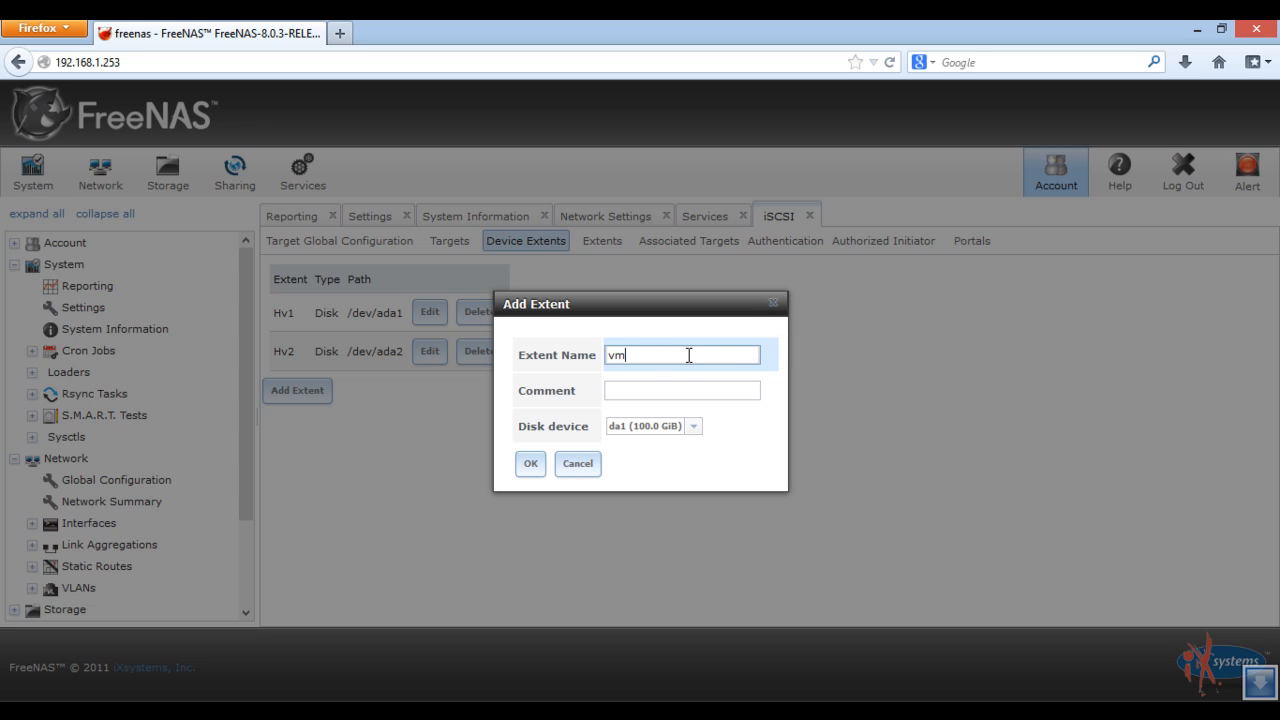
left_click(683, 390)
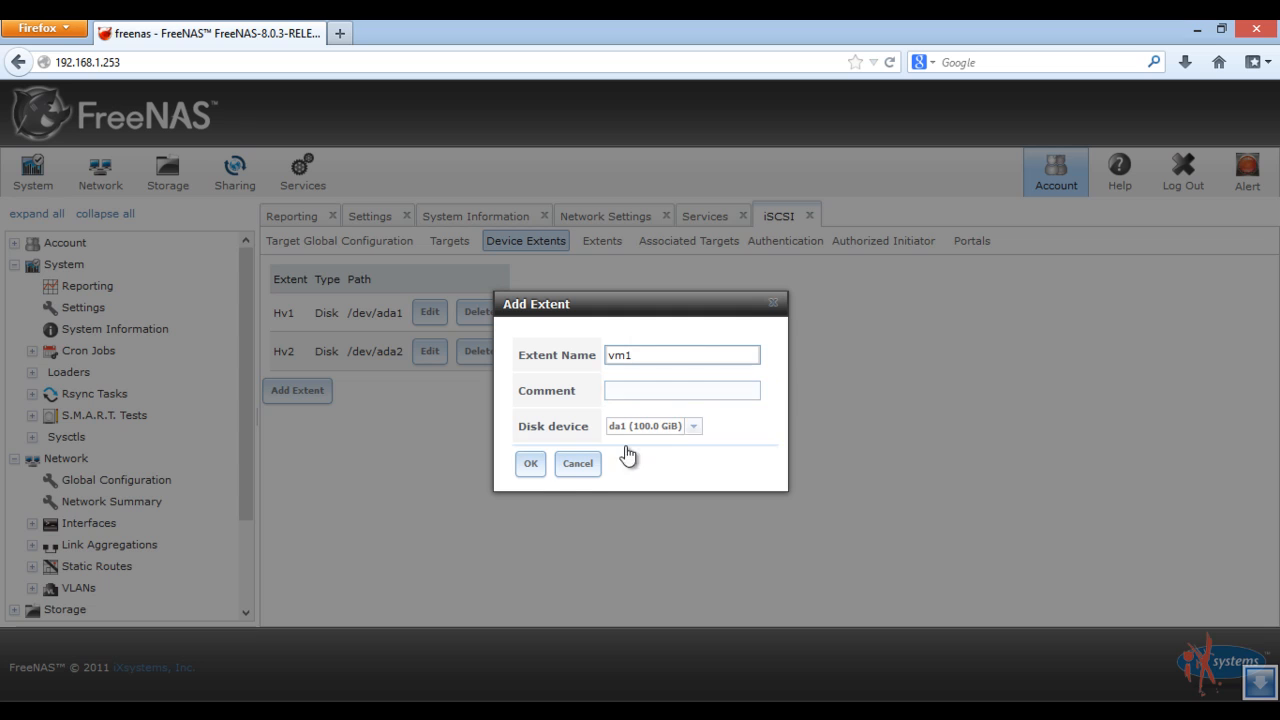
left_click(532, 466)
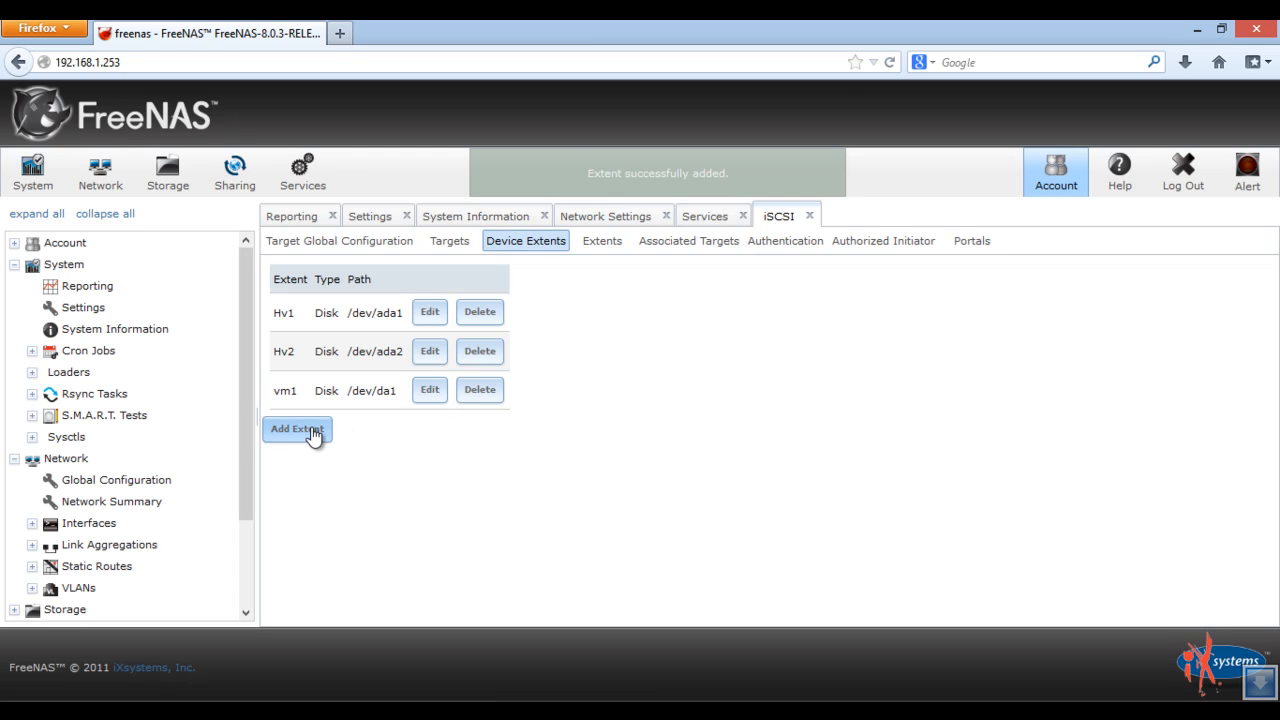
- Add a second device extent named vm2 on the disk device da2 (200.0 GiB)
left_click(300, 429)
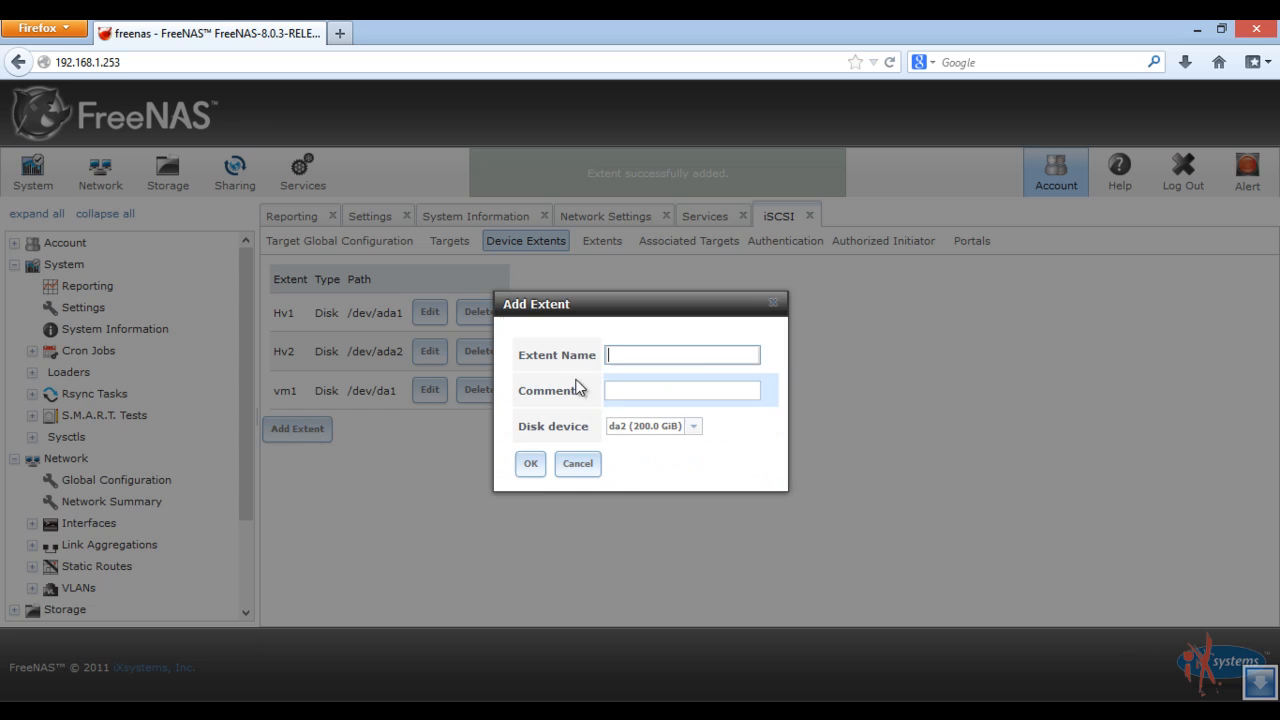
left_click(655, 350)
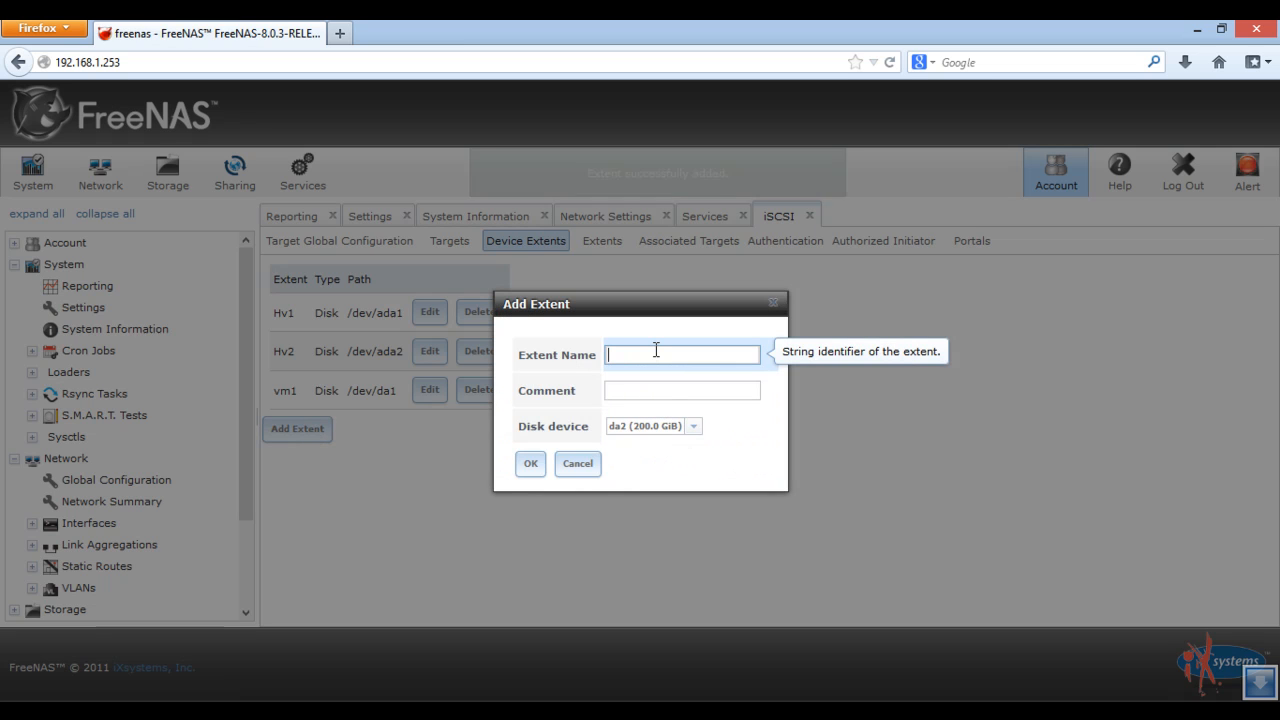
type("vm2")
left_click(531, 470)
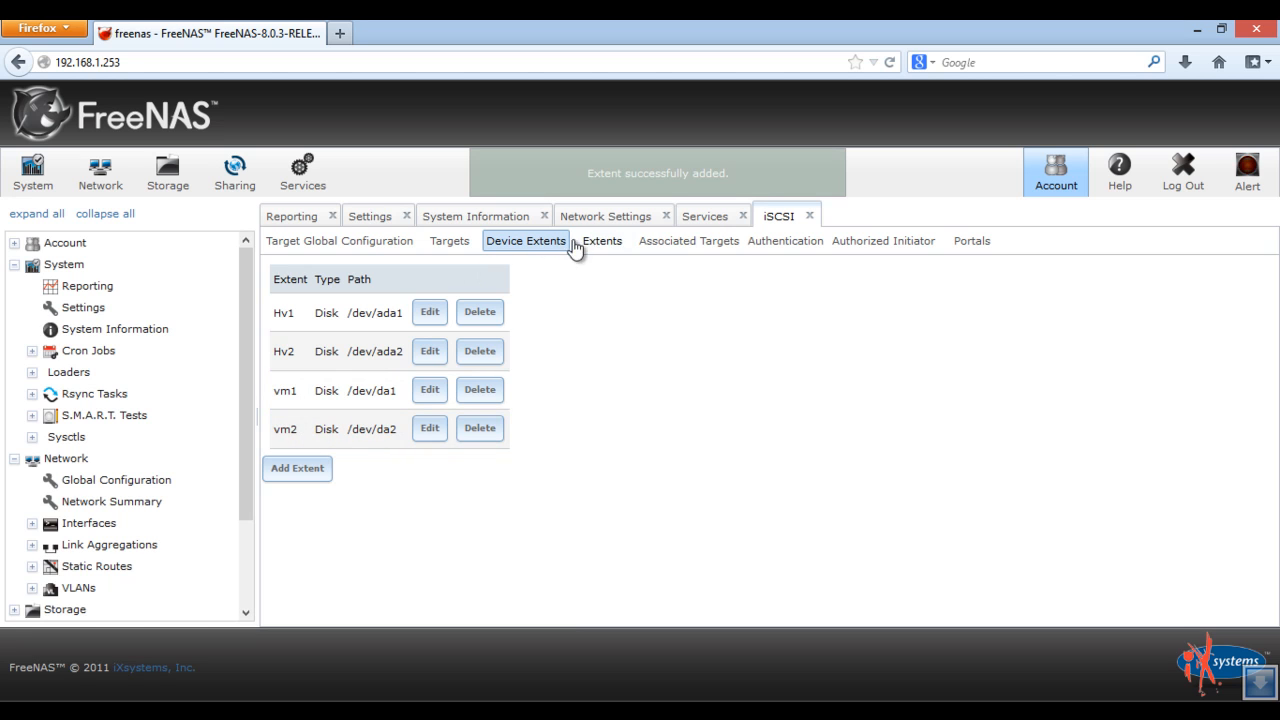
- Change the esxi target's portal group ID to 2, save it, and check the listen addresses of the iSCSI portals
left_click(452, 245)
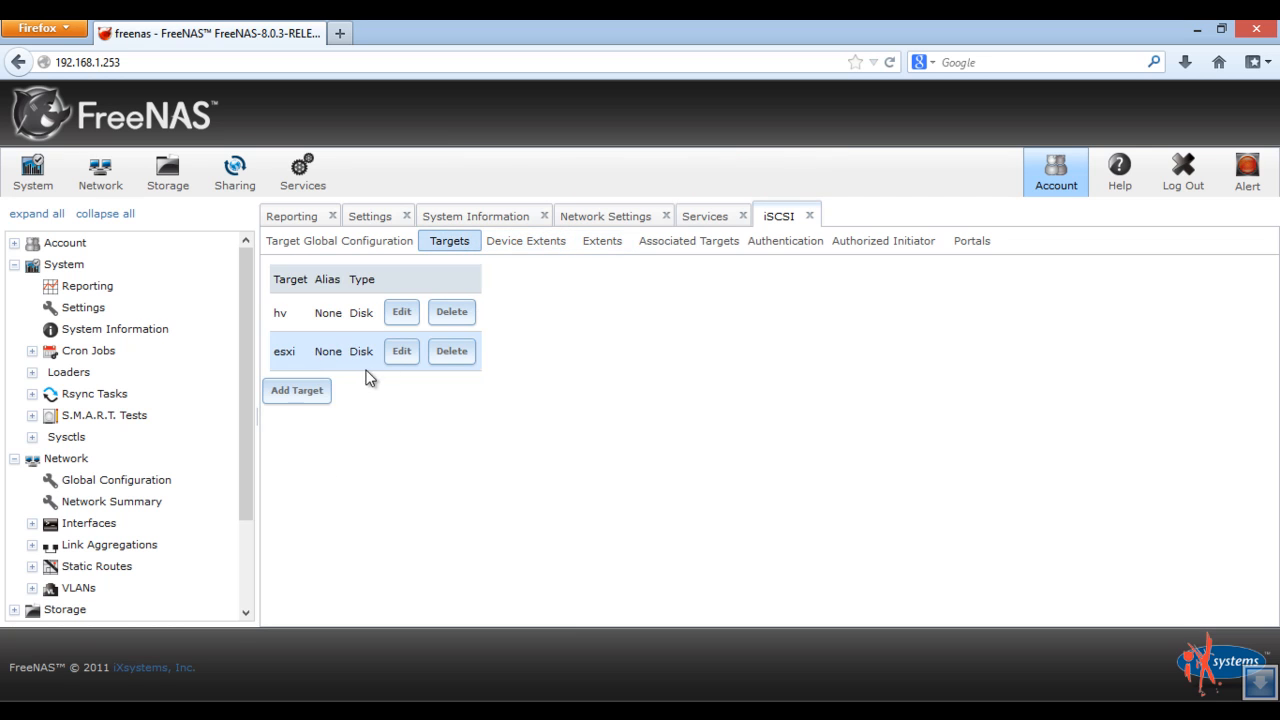
left_click(399, 351)
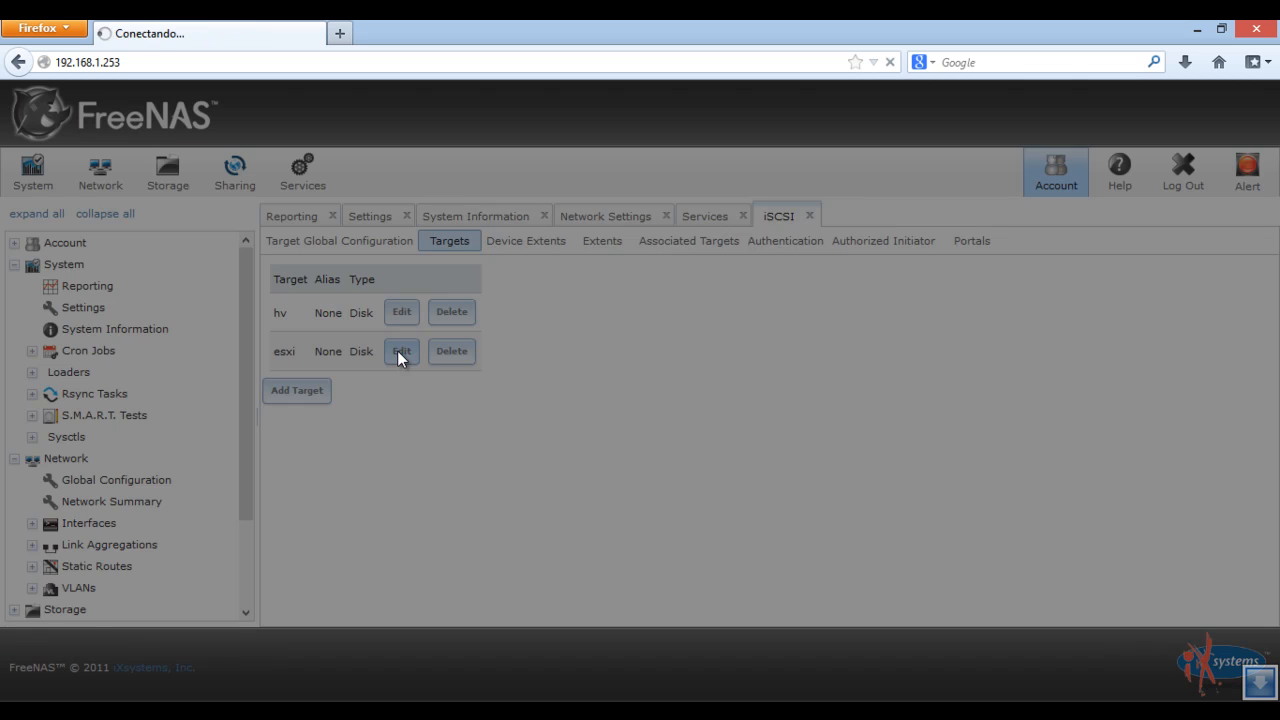
left_click(668, 416)
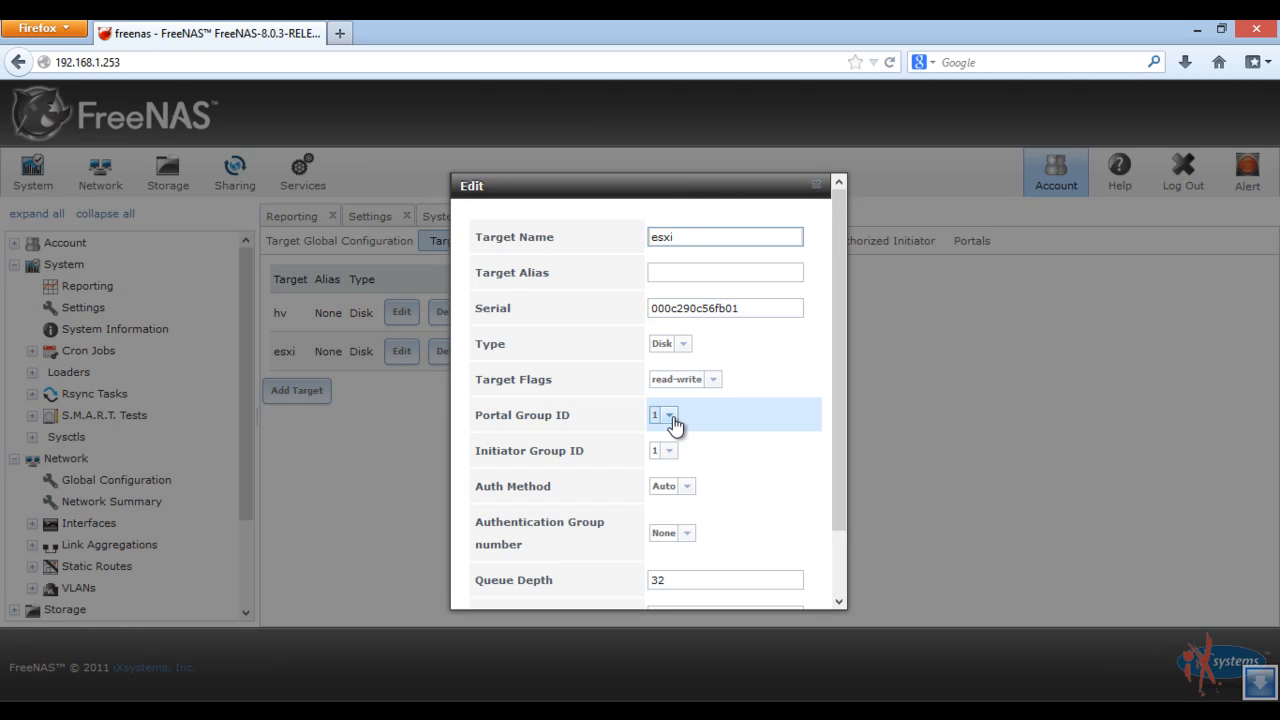
left_click(668, 469)
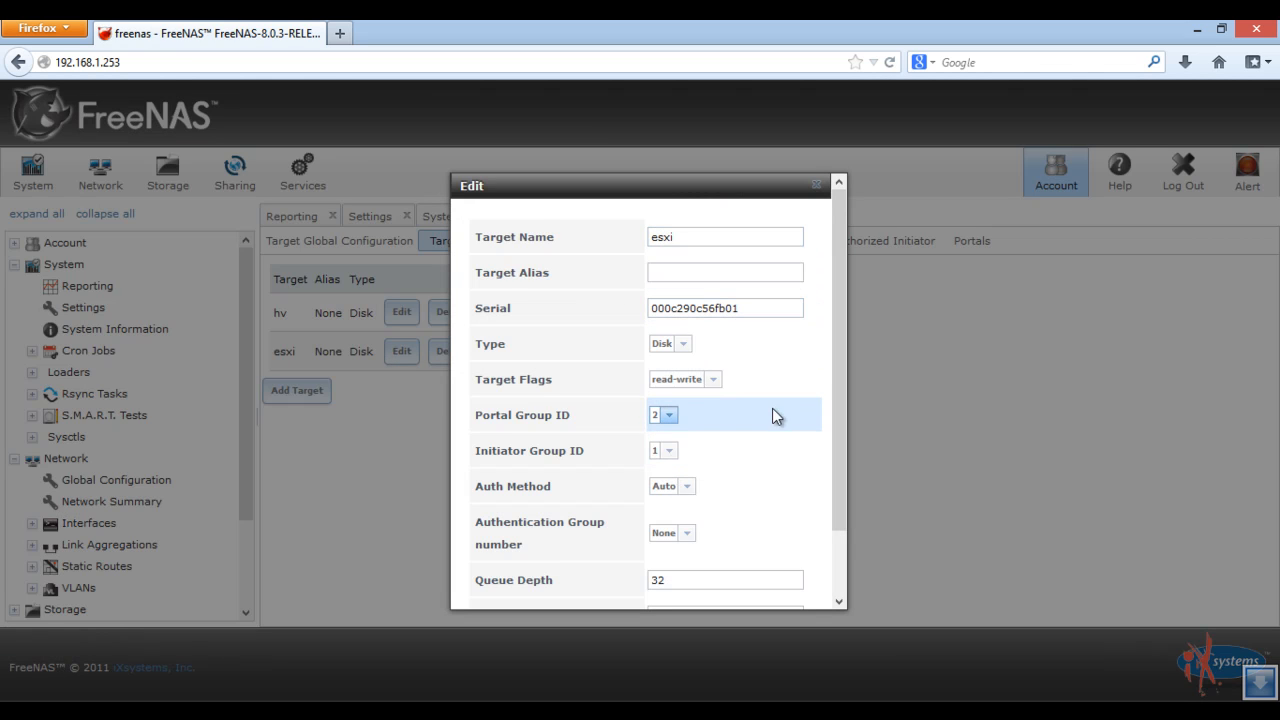
left_click_drag(840, 435, 829, 537)
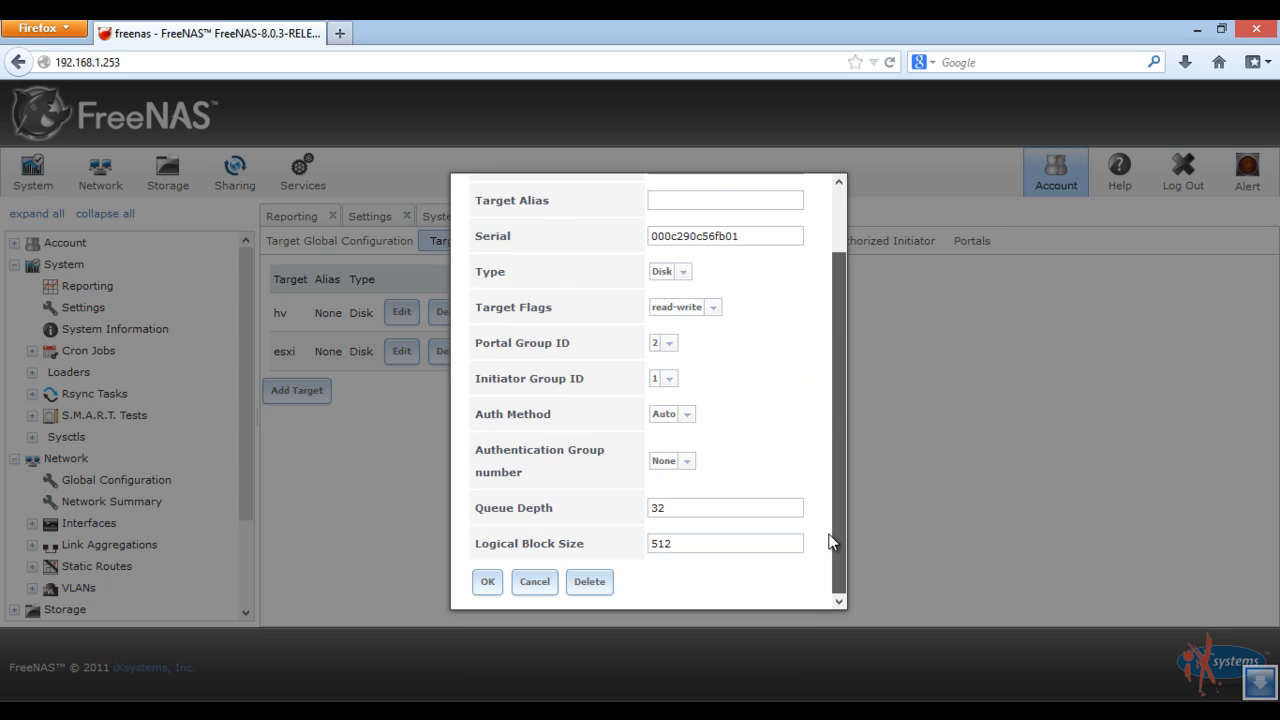
left_click(497, 590)
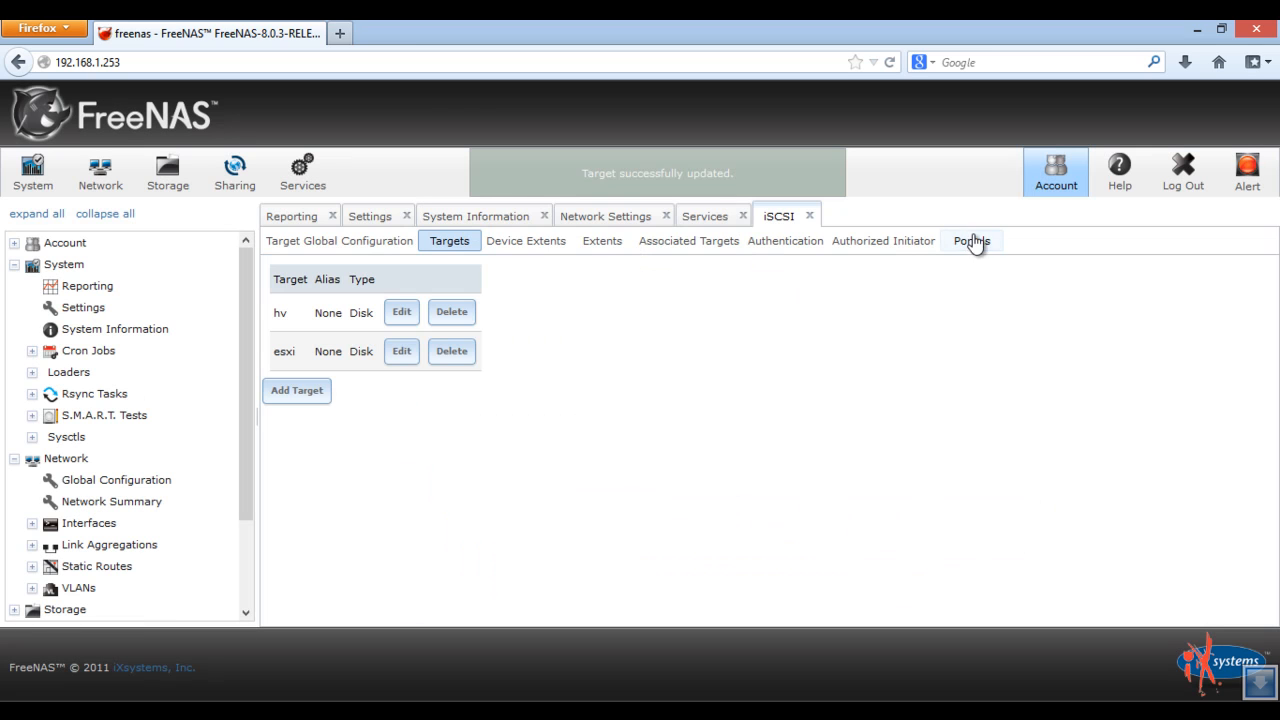
left_click(972, 240)
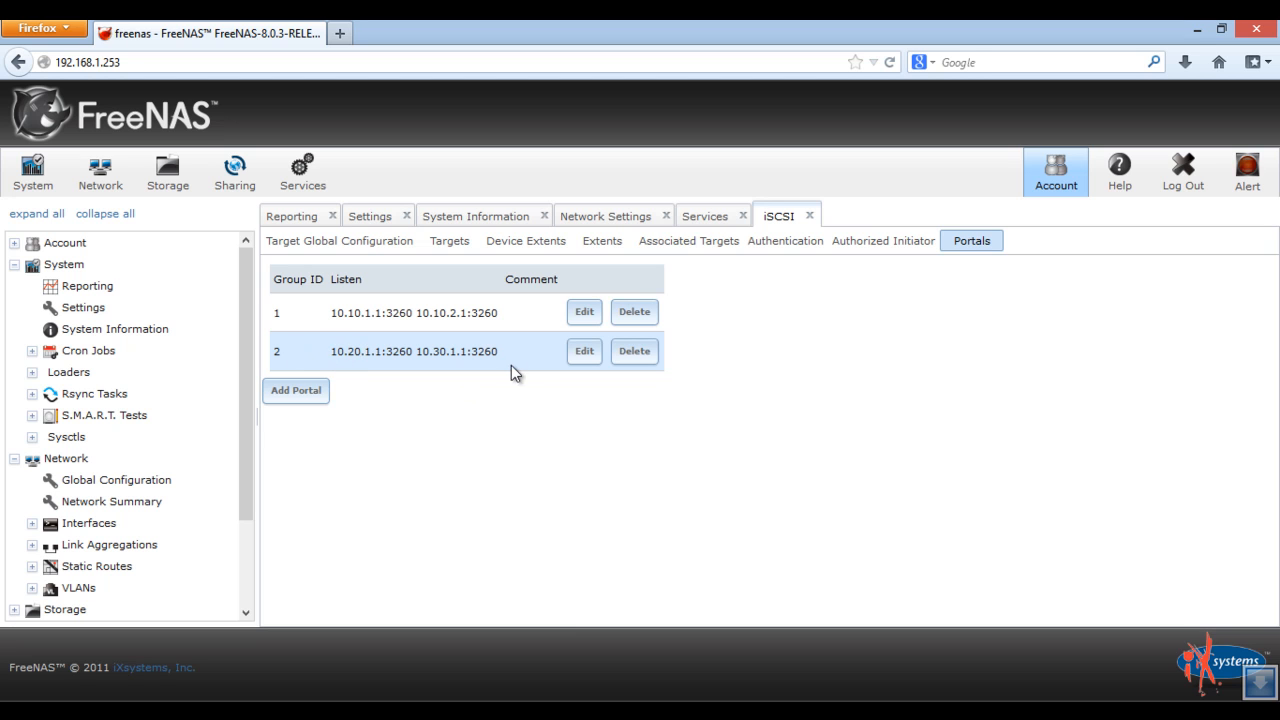
- Associate the extent vm1 with the esxi target
left_click(695, 251)
left_click(336, 392)
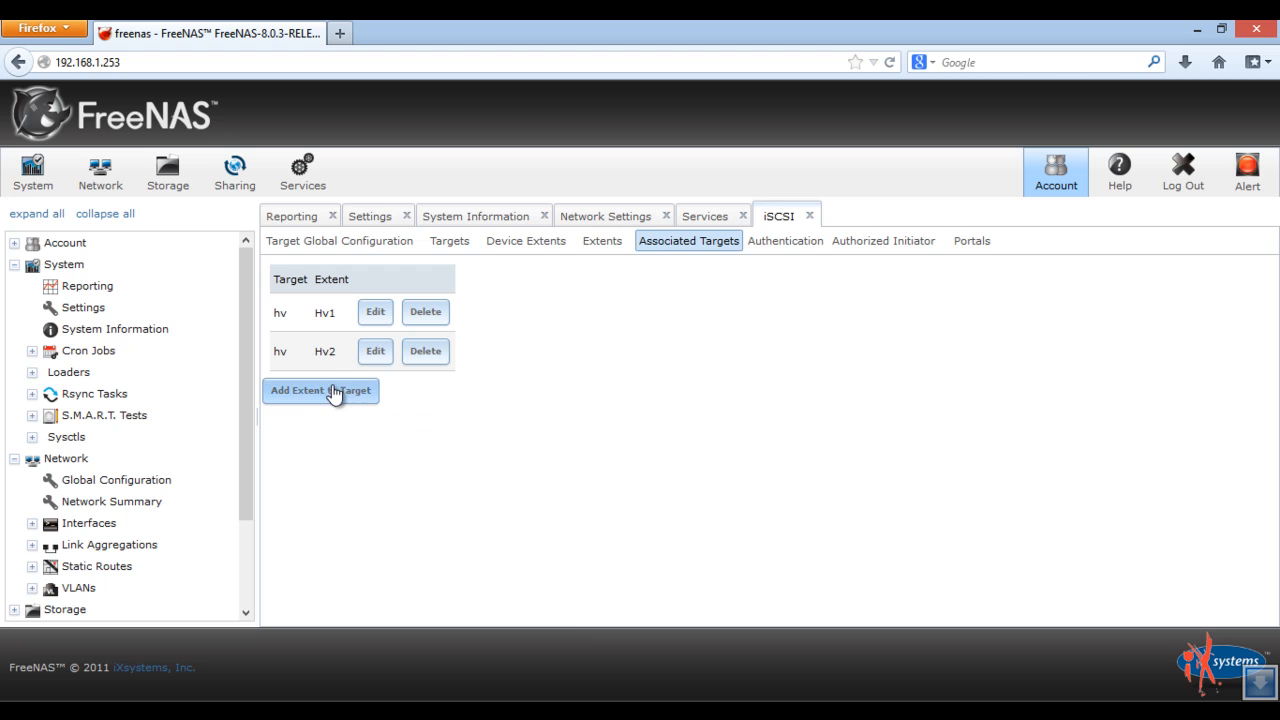
left_click(280, 396)
left_click(732, 372)
left_click(668, 433)
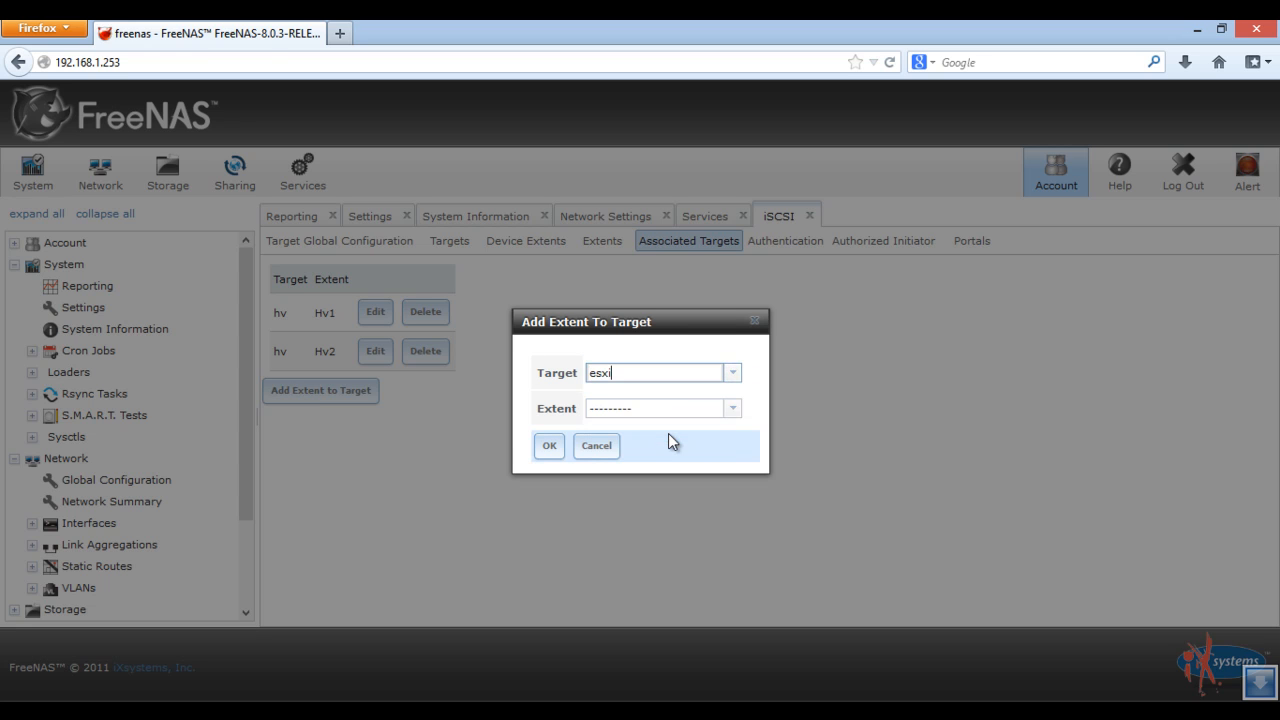
left_click(732, 408)
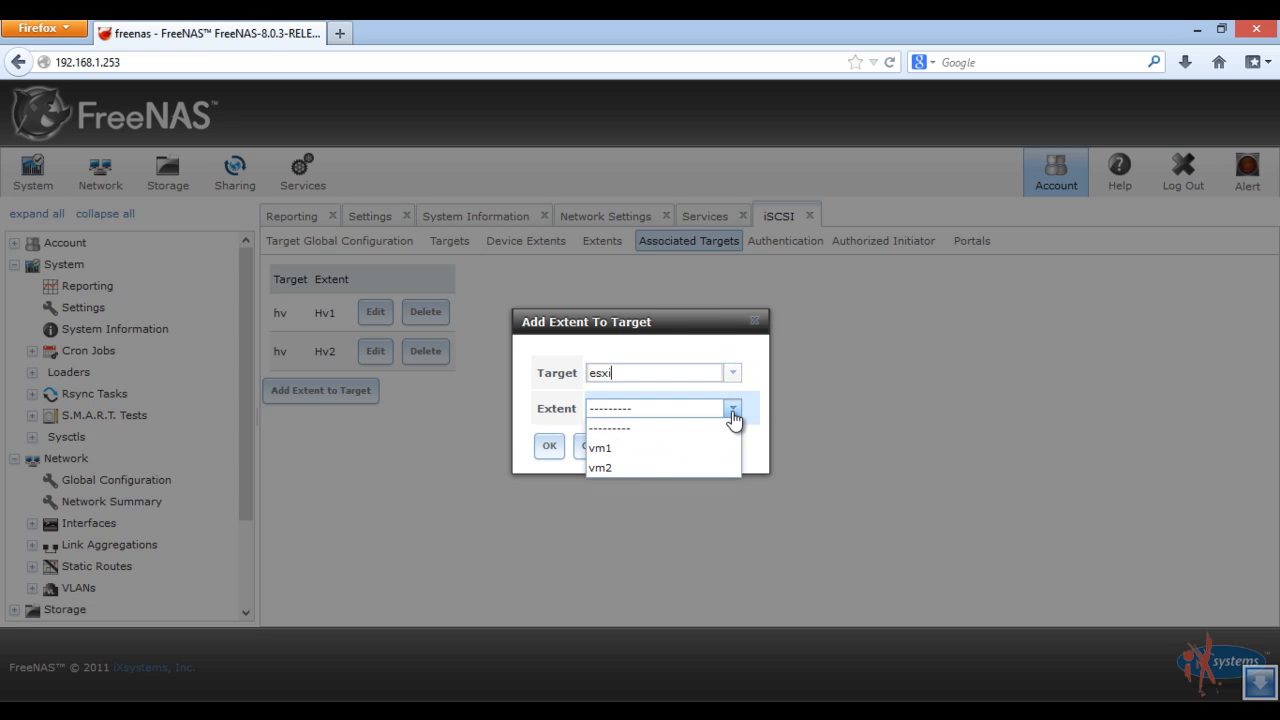
left_click(644, 450)
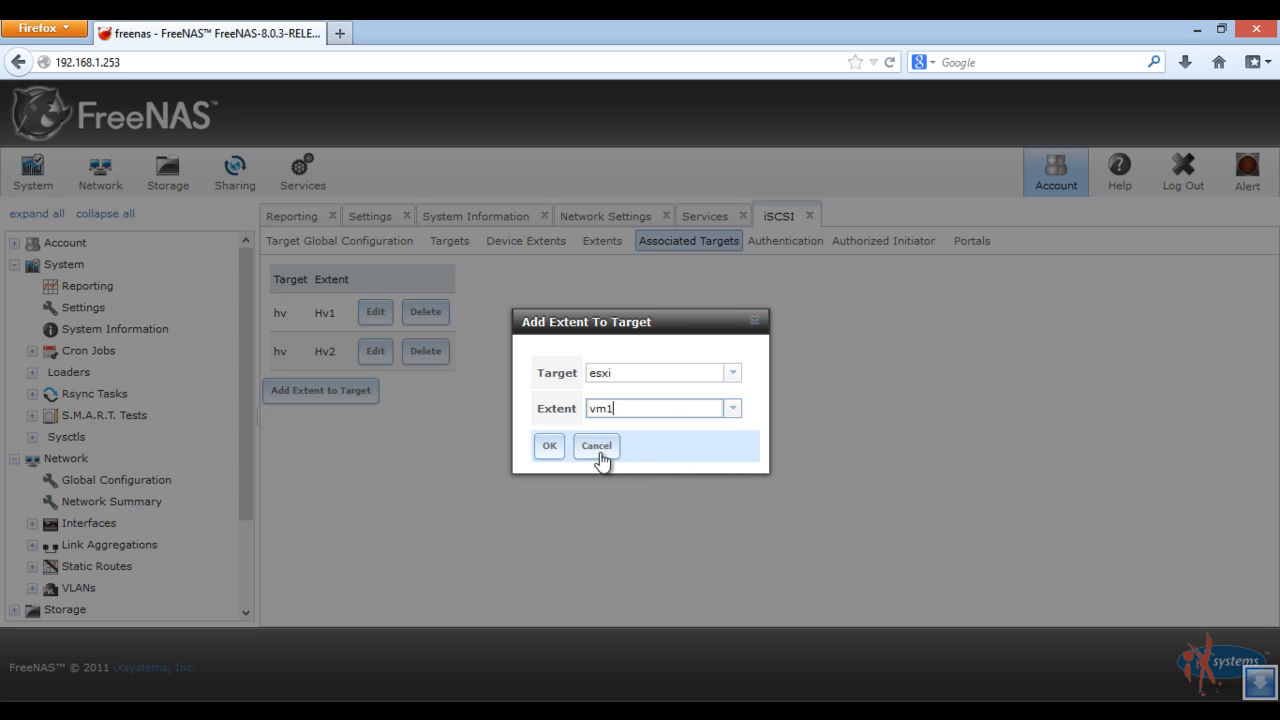
left_click(550, 447)
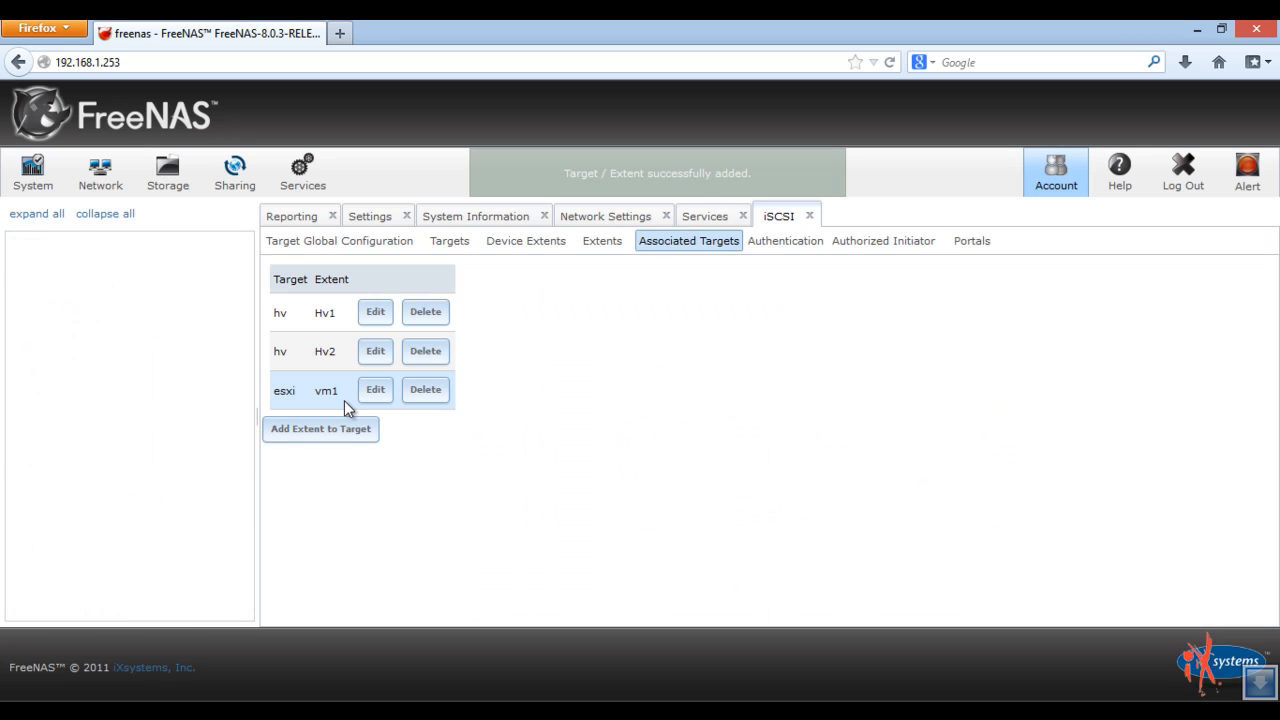
- Associate the extent vm2 with the esxi target
left_click(331, 430)
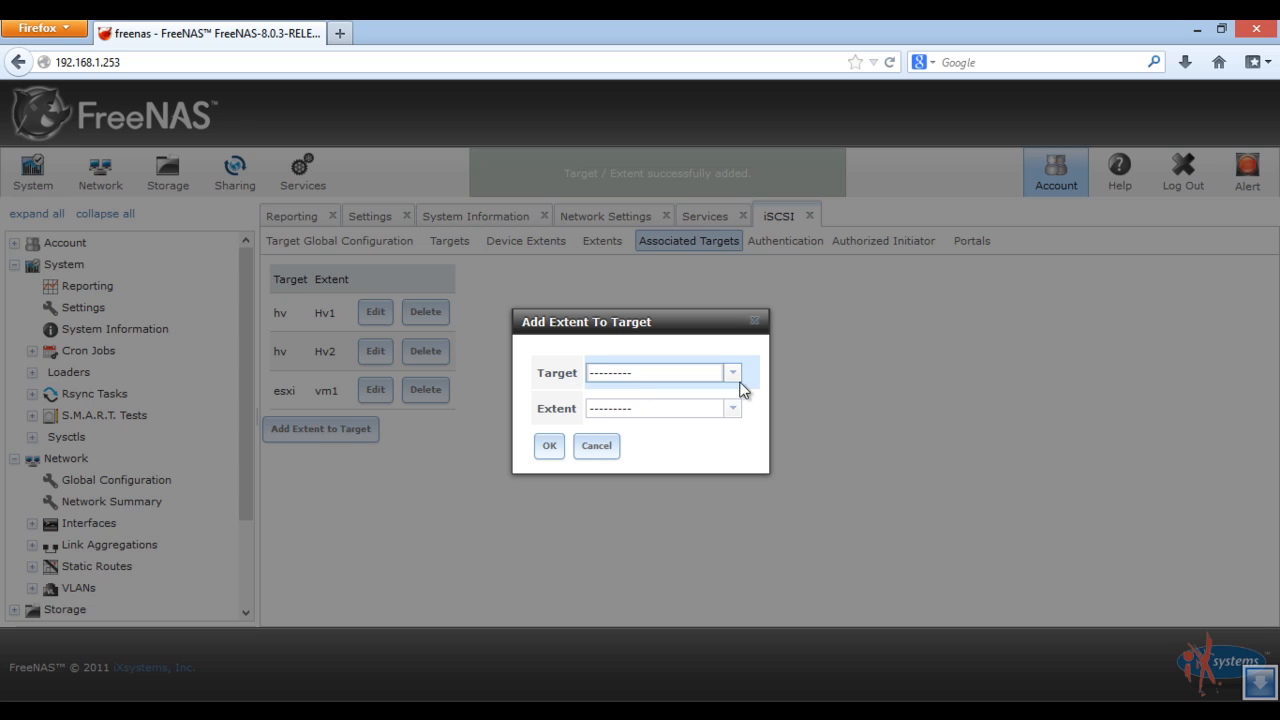
left_click(730, 373)
left_click(647, 433)
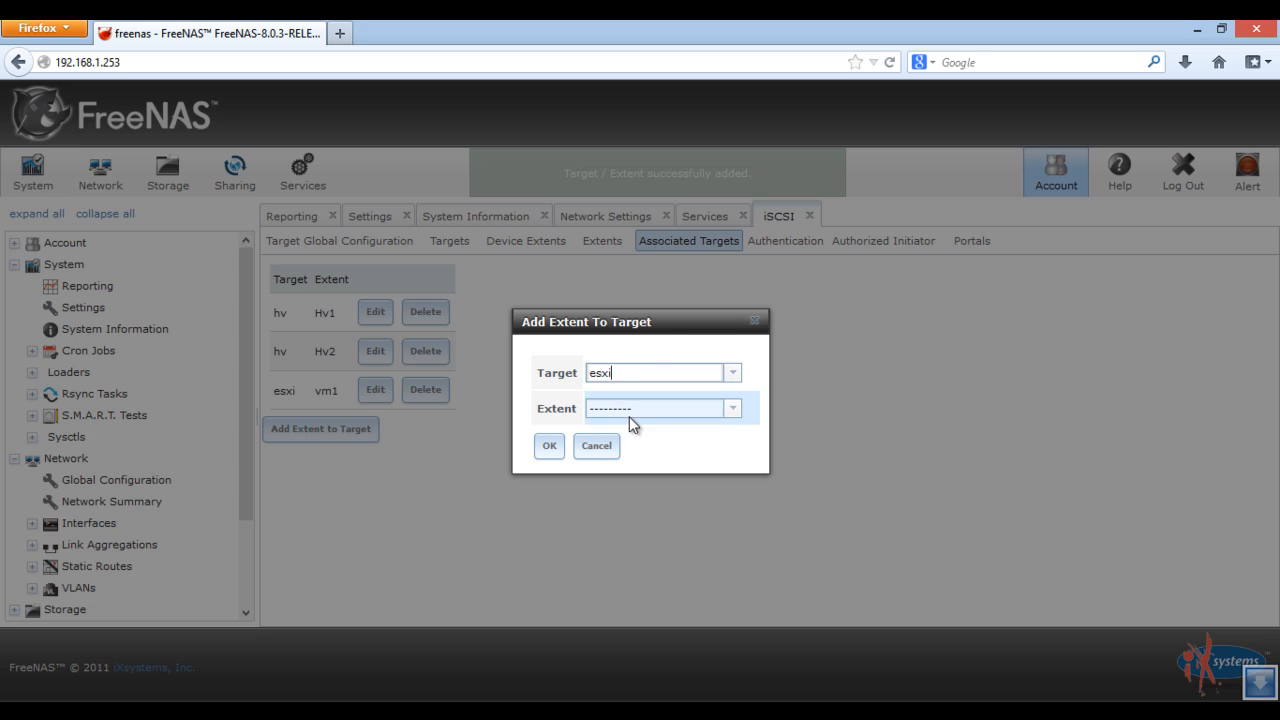
left_click(733, 408)
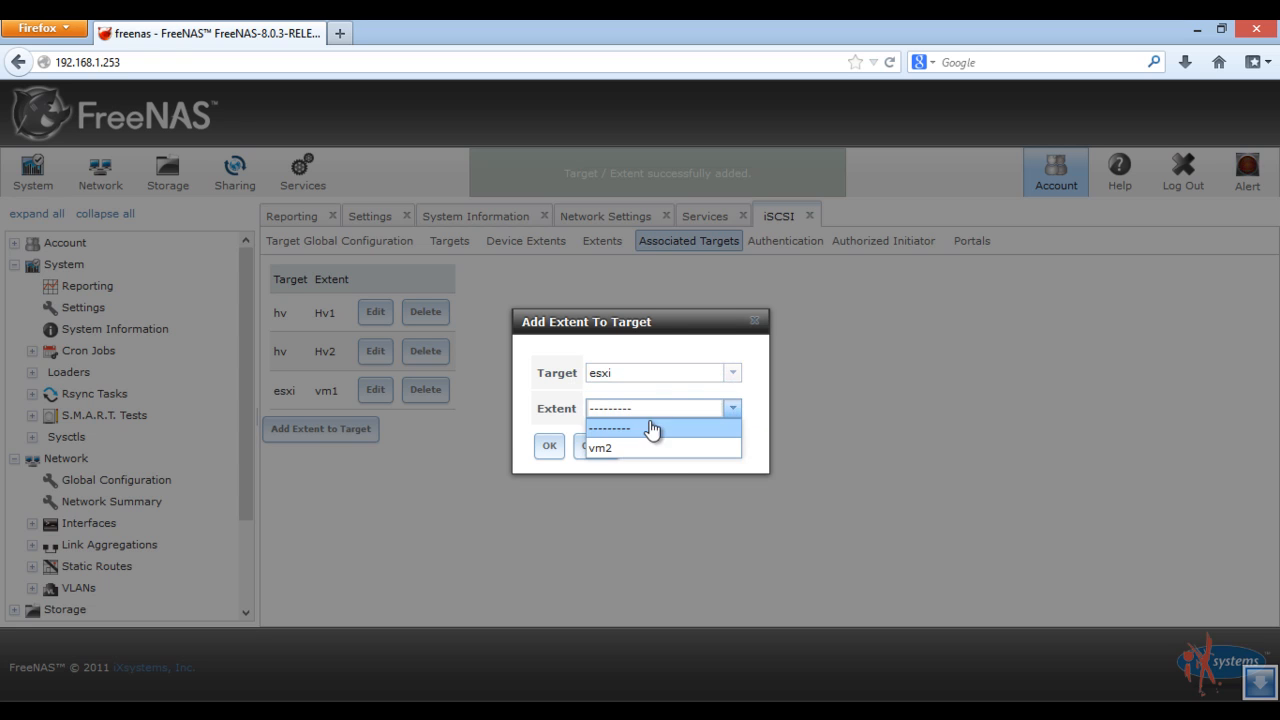
left_click(600, 447)
left_click(546, 447)
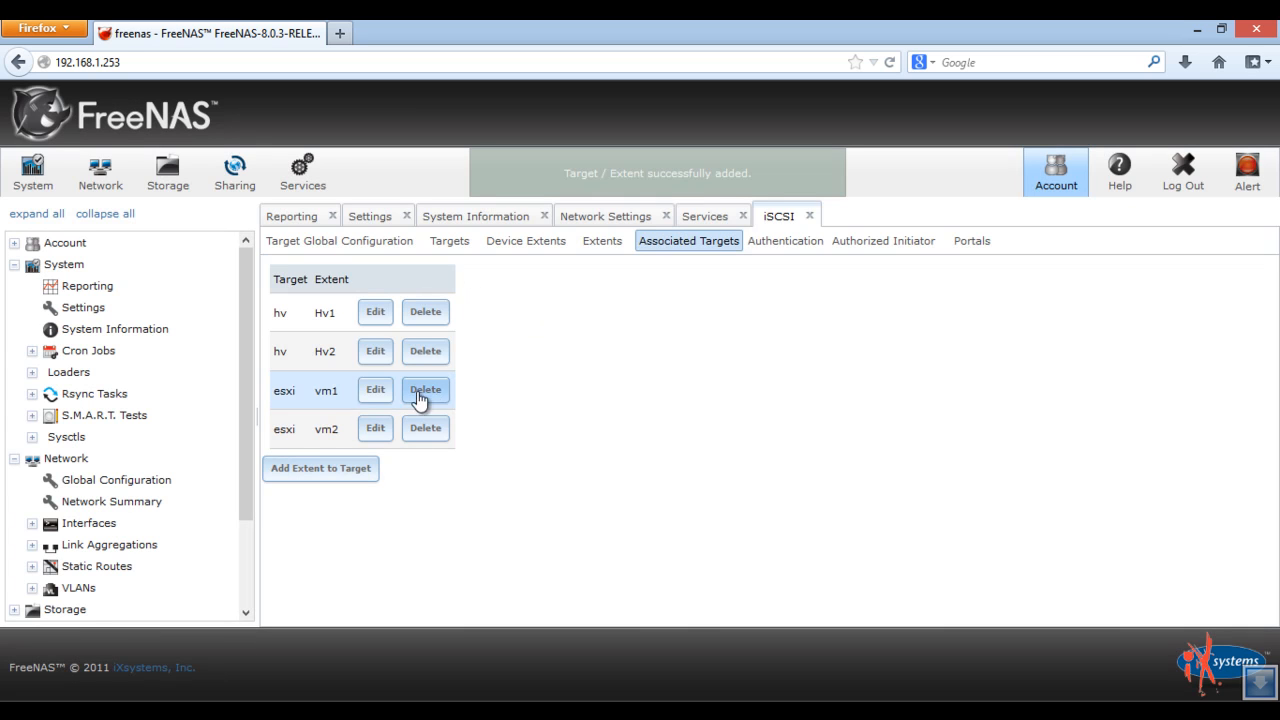
left_click(455, 242)
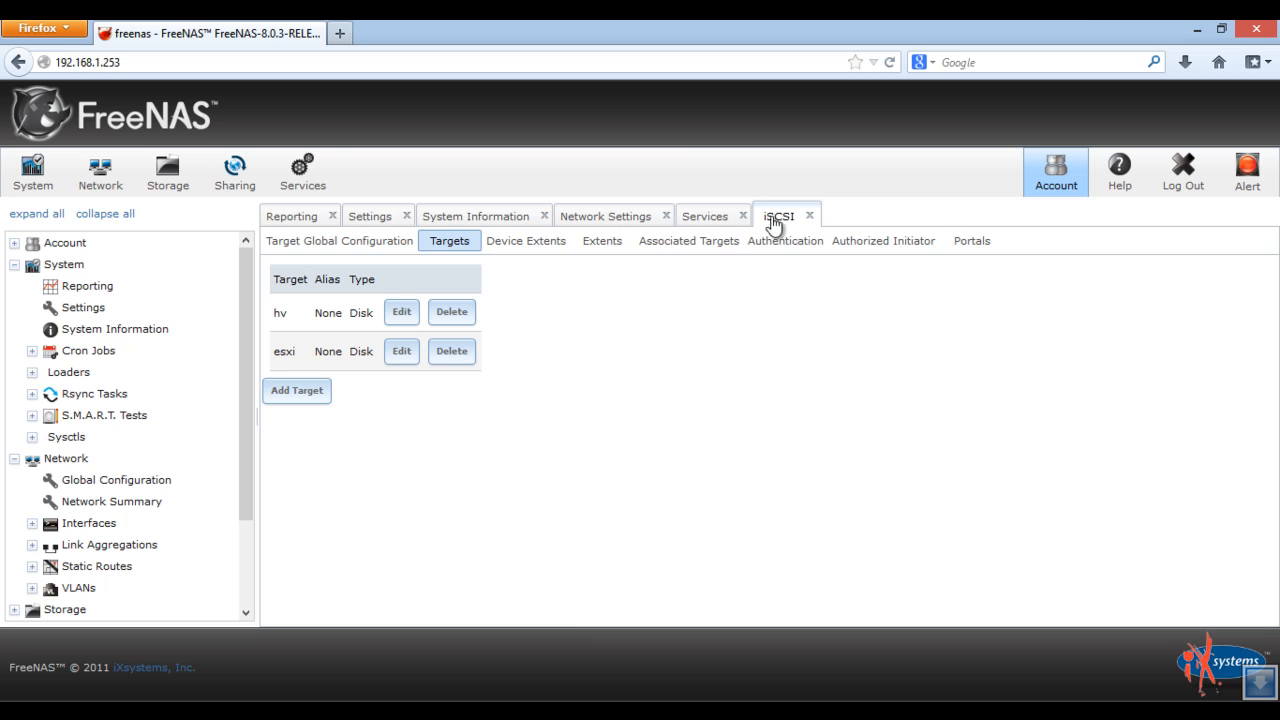
left_click(44, 190)
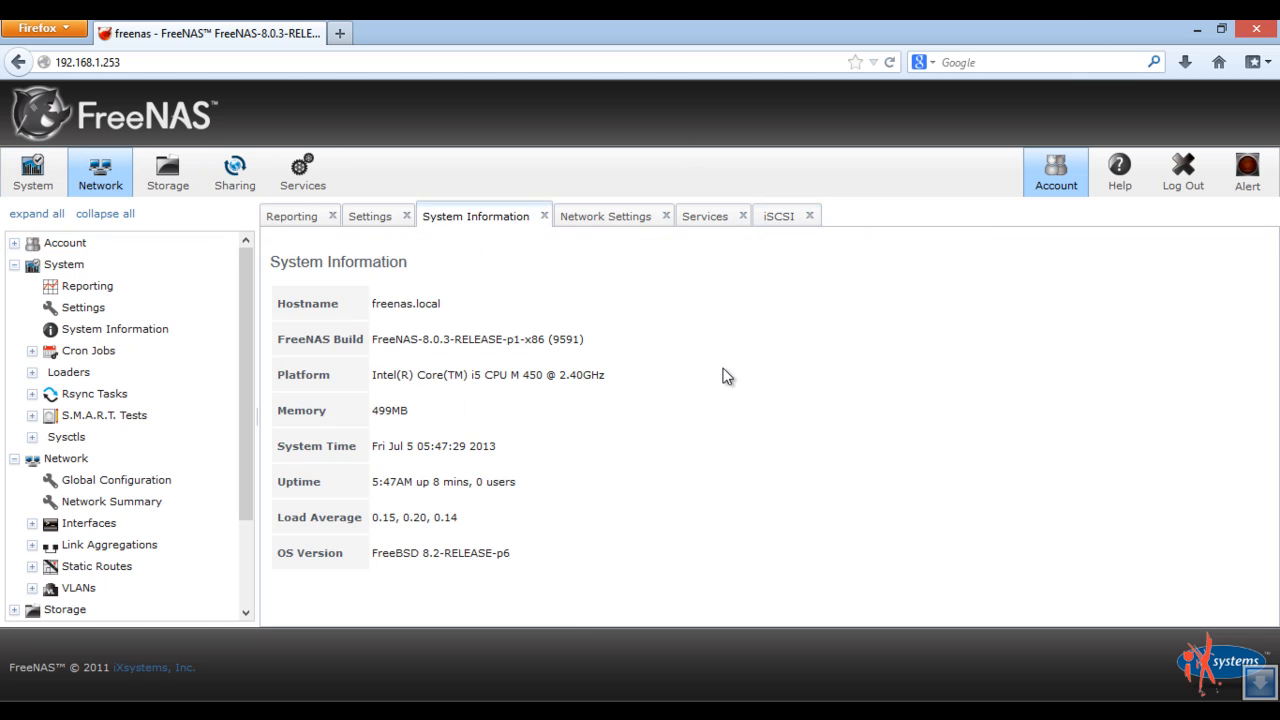
left_click(777, 216)
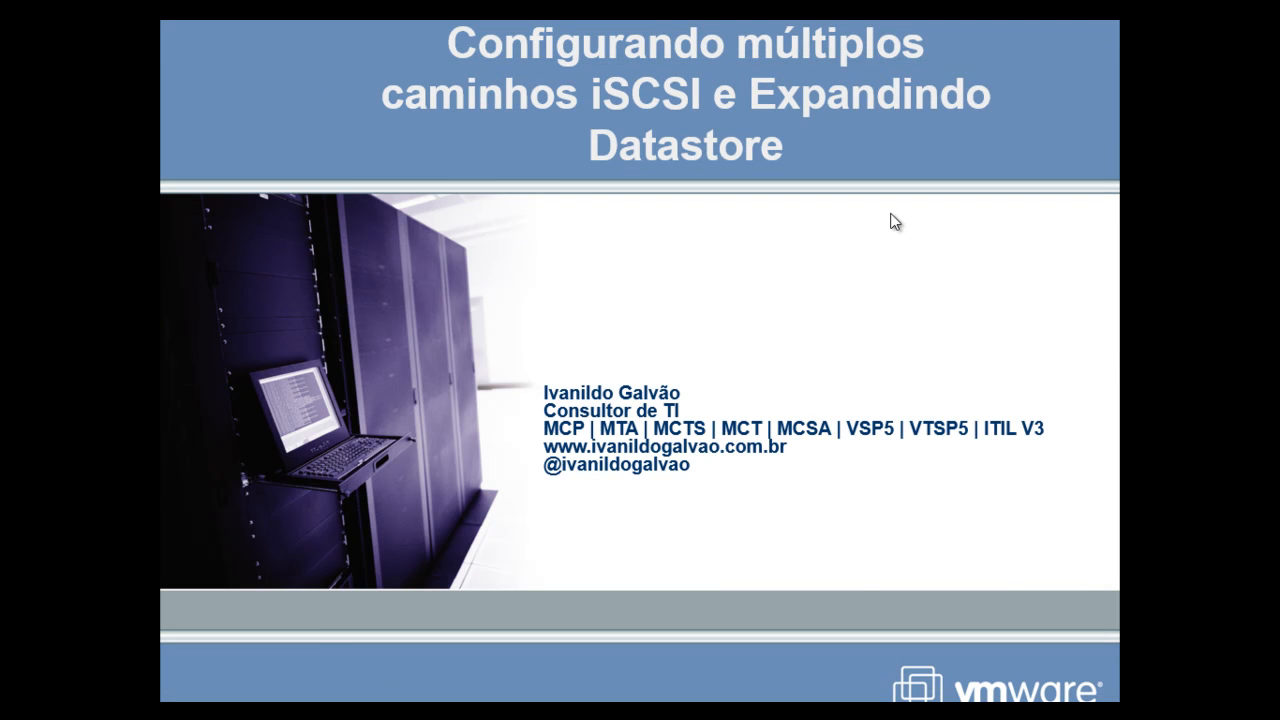
- Close the slide show, switch to the vSphere Client and open the networking configuration of host 192.168.1.146
key("Escape")
left_click(1210, 31)
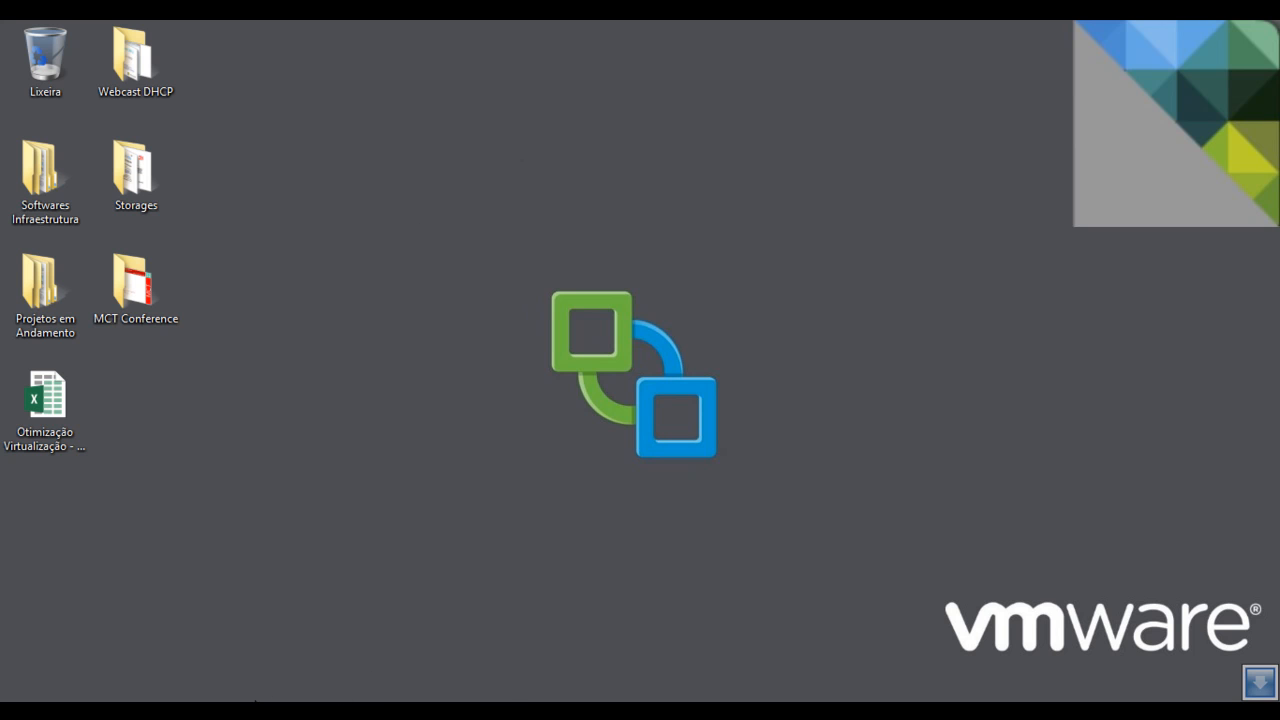
left_click(217, 711)
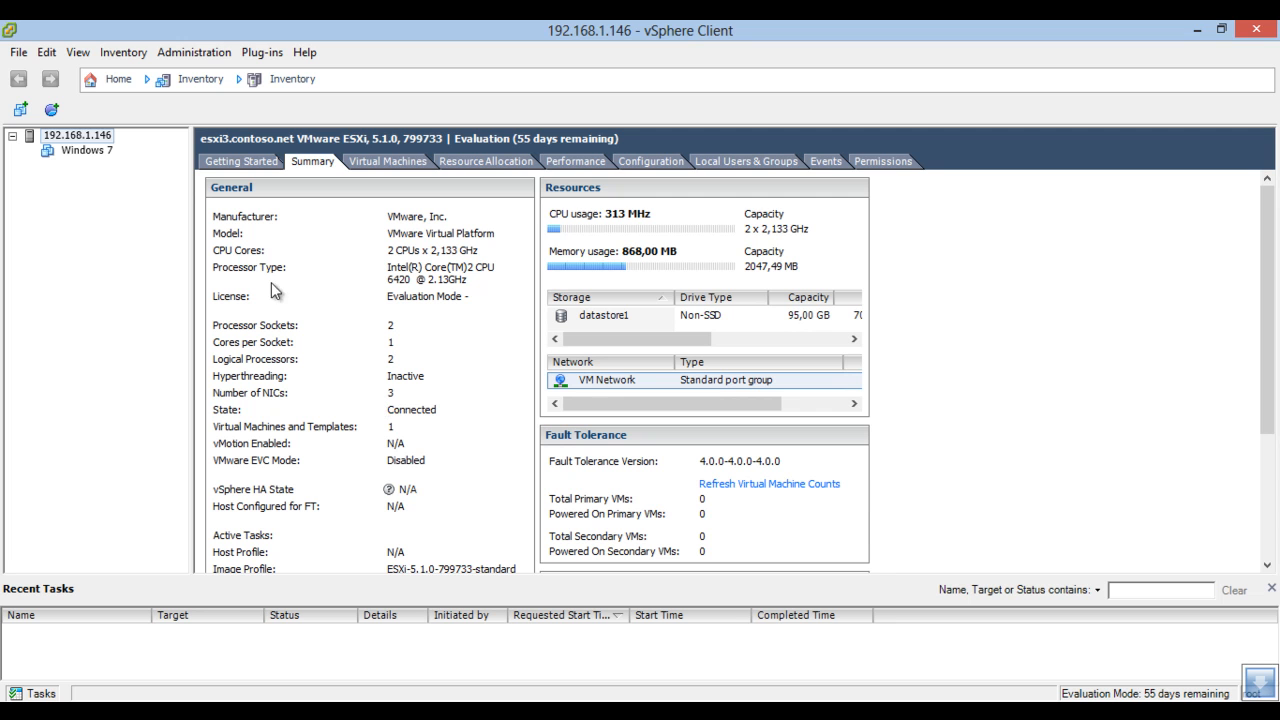
left_click(80, 136)
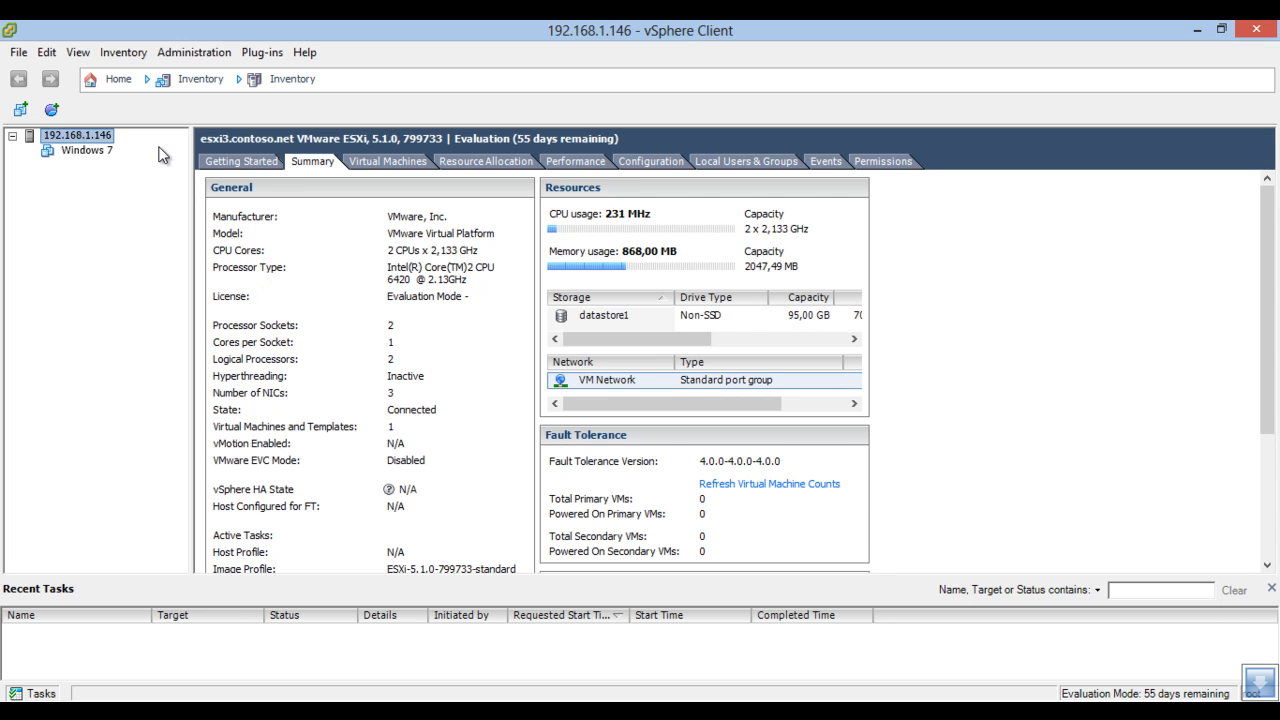
left_click(648, 167)
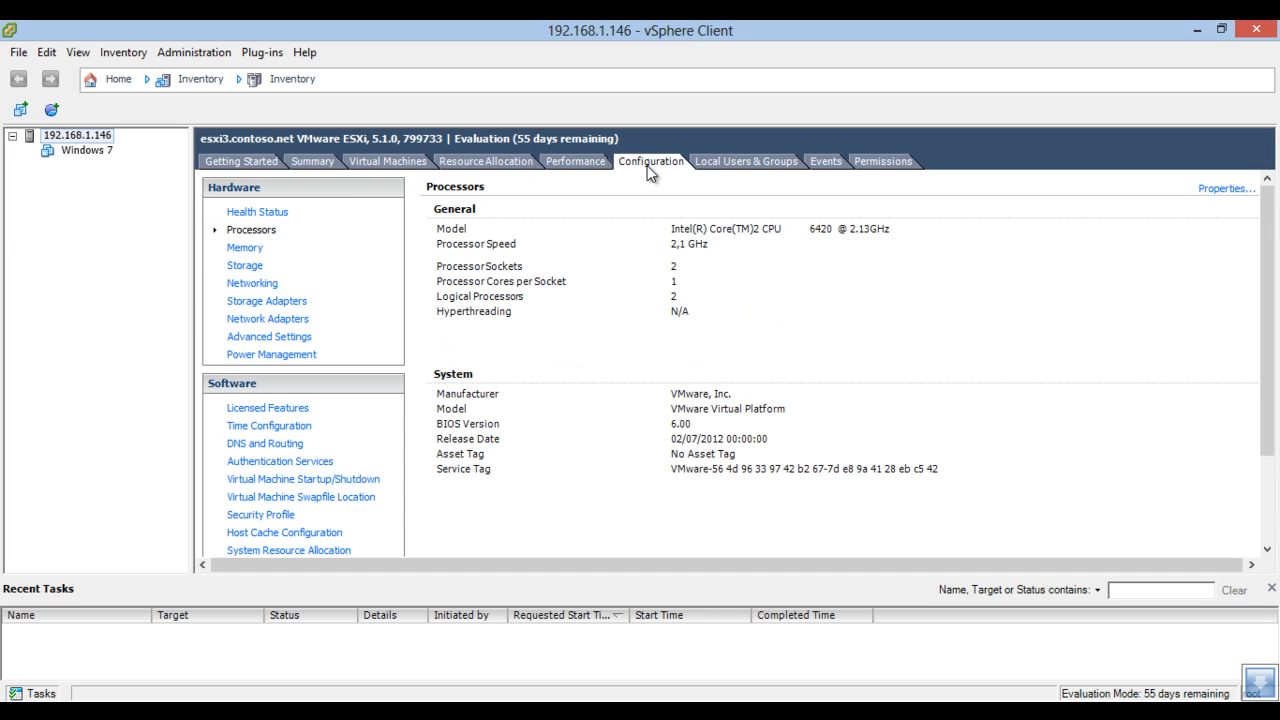
left_click(269, 285)
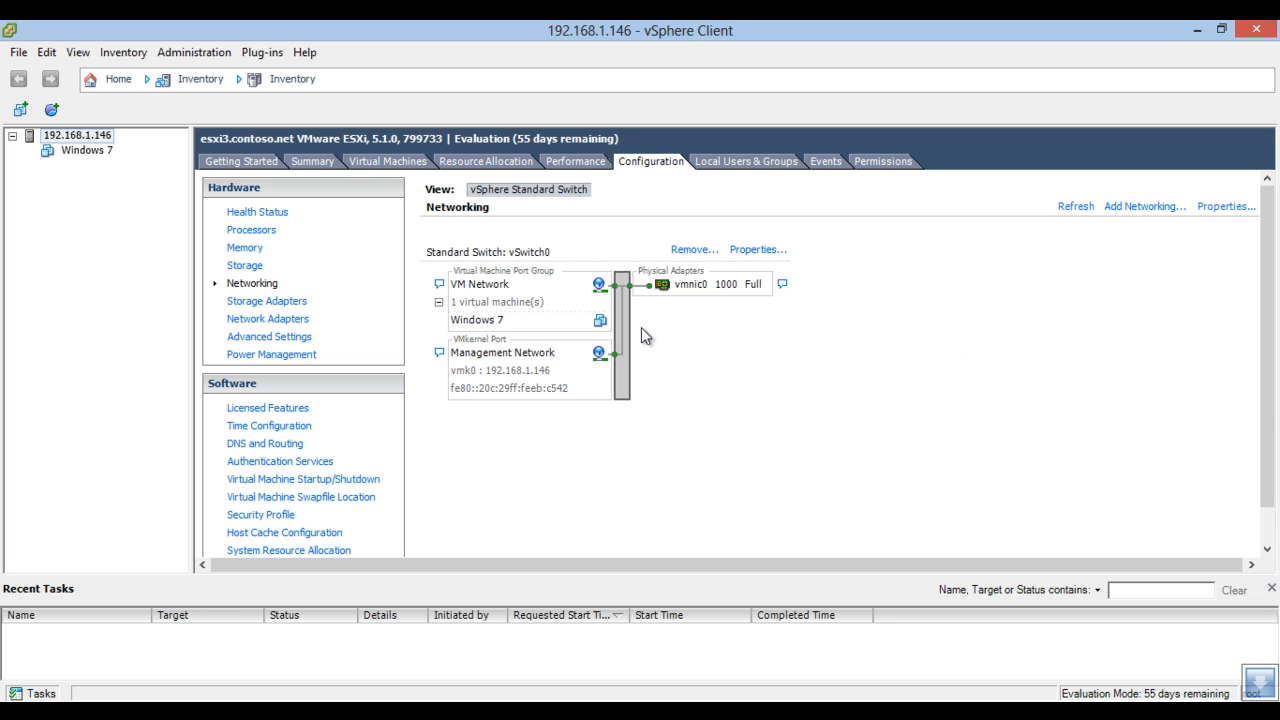
- Start adding a VMkernel connection on a new vSphere standard switch that uses the vmnic1 adapter
left_click(1146, 208)
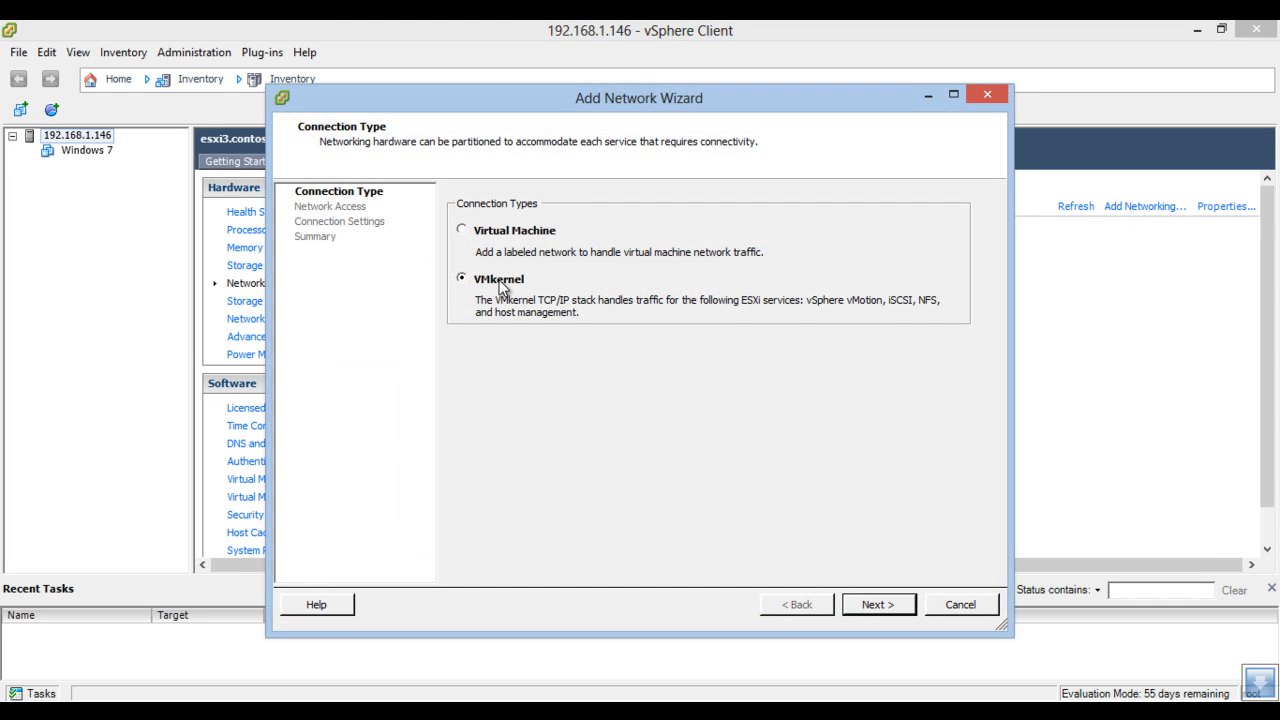
left_click(889, 605)
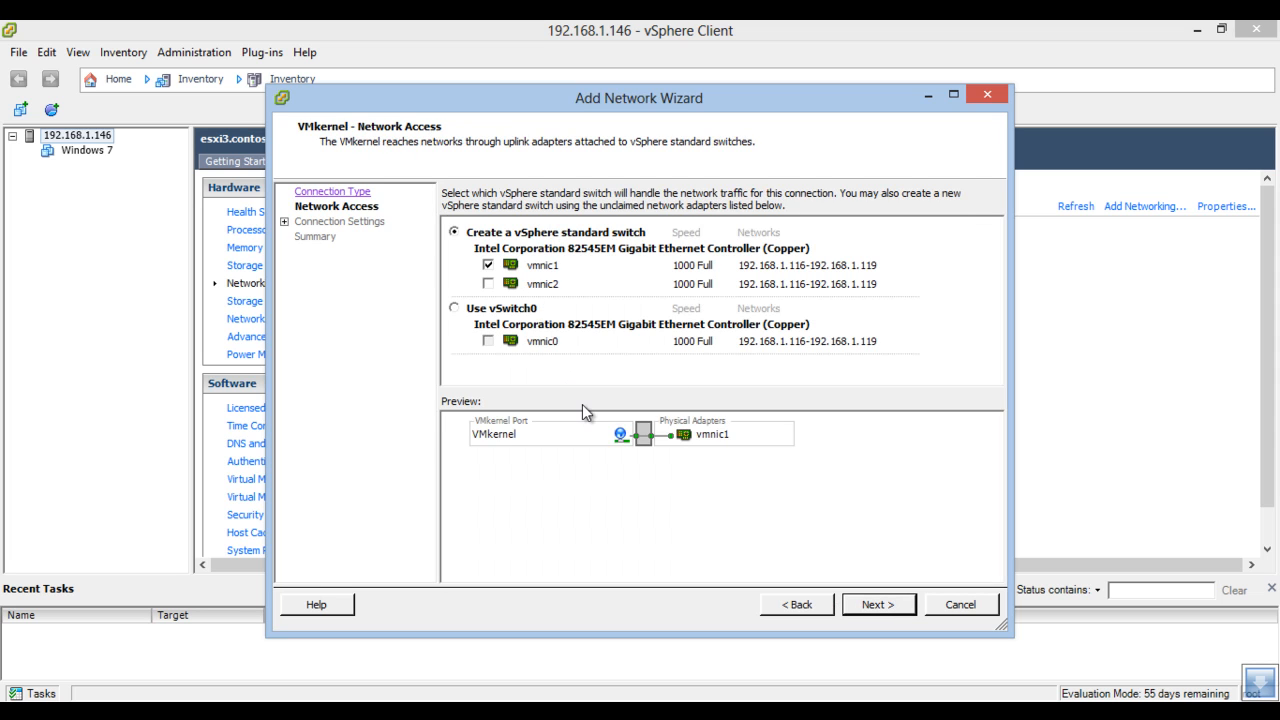
left_click(871, 604)
- Set the VMkernel port group's network label to iSCSI1 and continue to its IP settings
double_click(677, 220)
type("is")
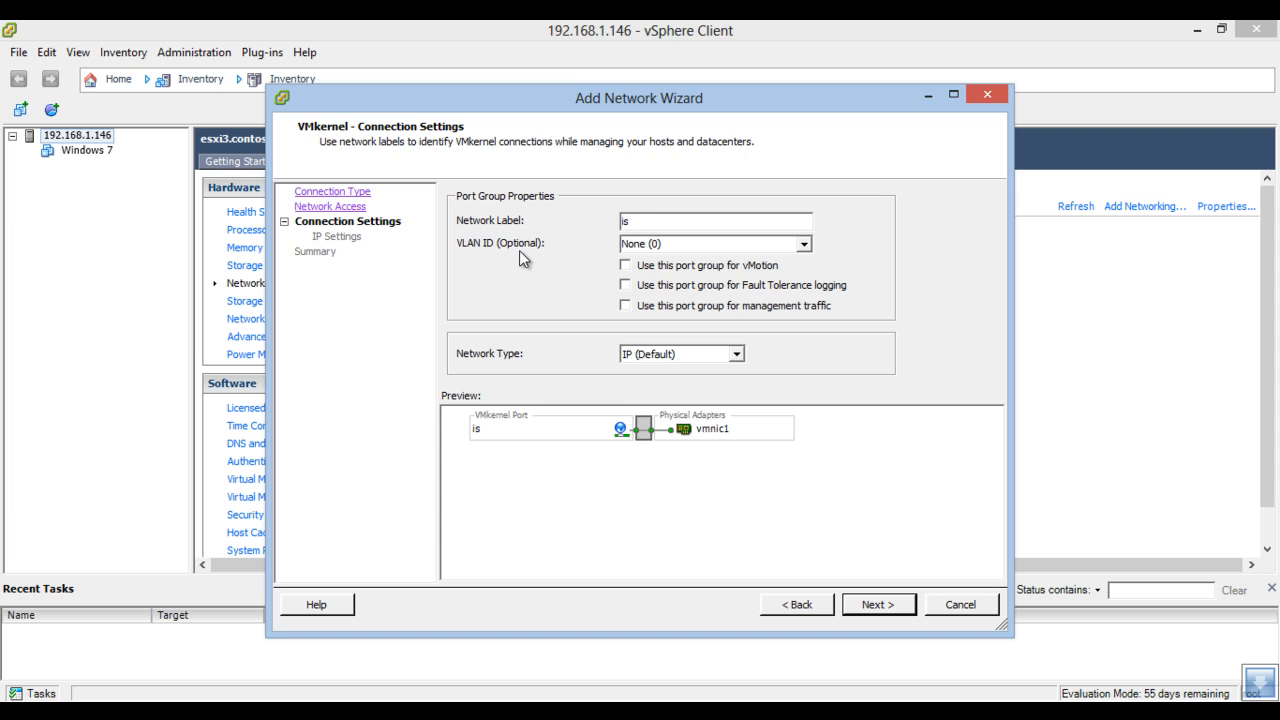
key("BackSpace")
type("SCSI1")
left_click(628, 266)
left_click(626, 269)
left_click(872, 606)
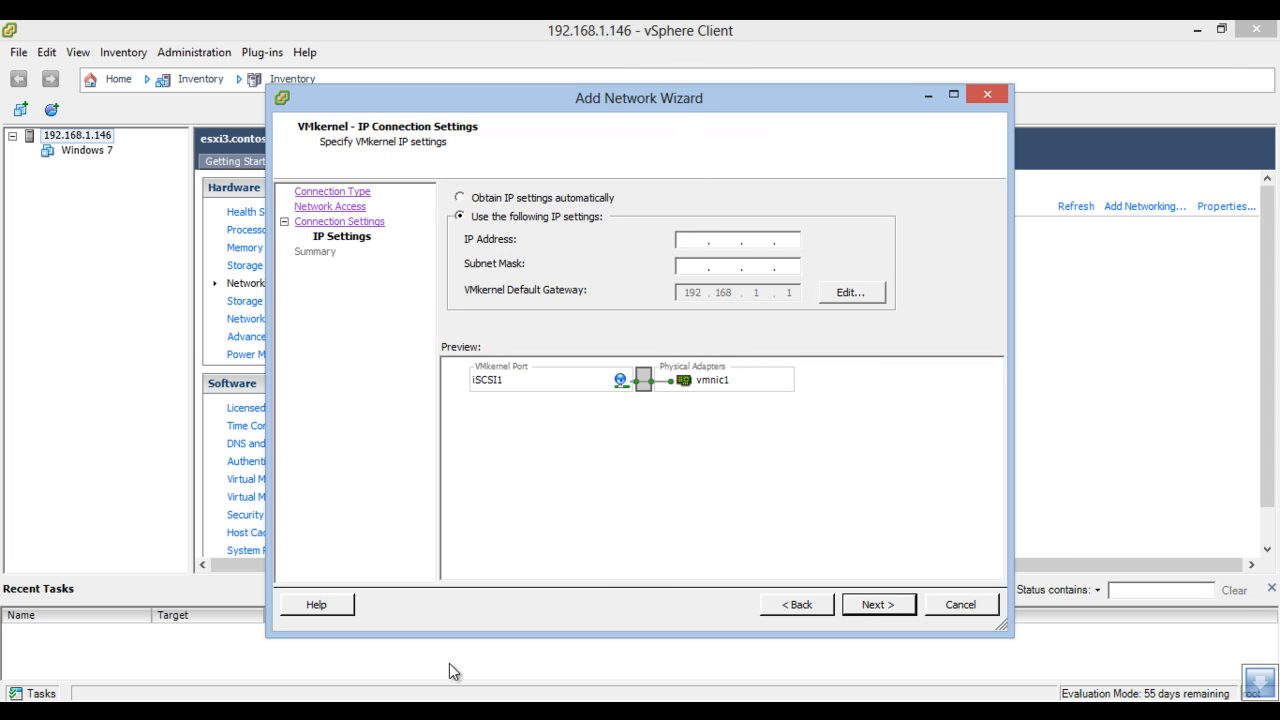
- Check the FreeNAS interface addresses in Firefox, and in the vSphere Client give iSCSI1 the IP address 10.20.1.2 with subnet mask 255.255.255.0
left_click(330, 714)
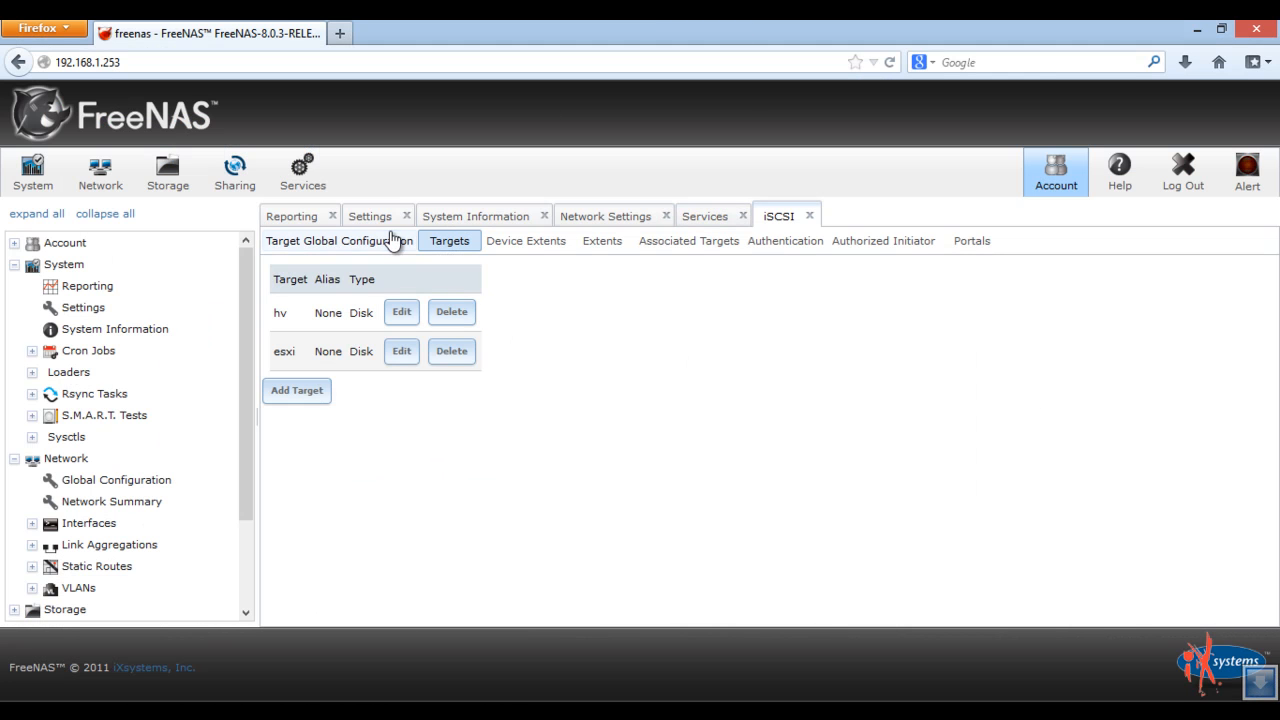
left_click(100, 180)
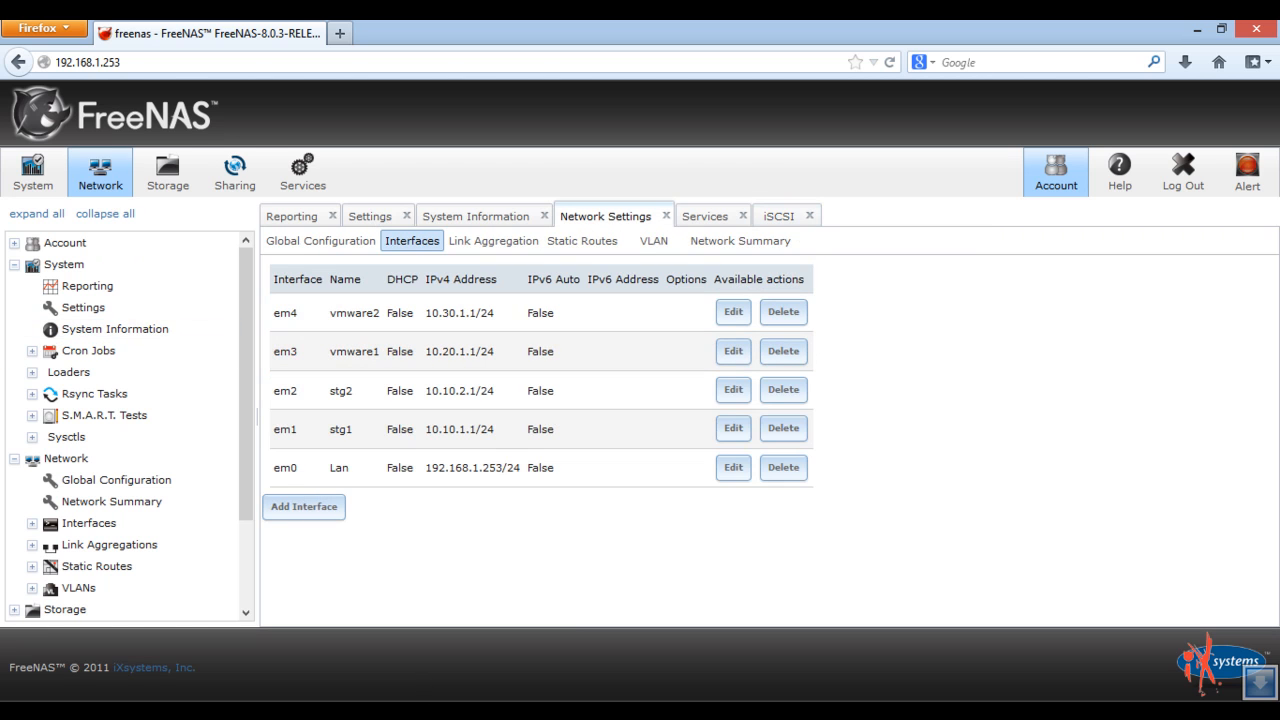
left_click(351, 649)
left_click(689, 241)
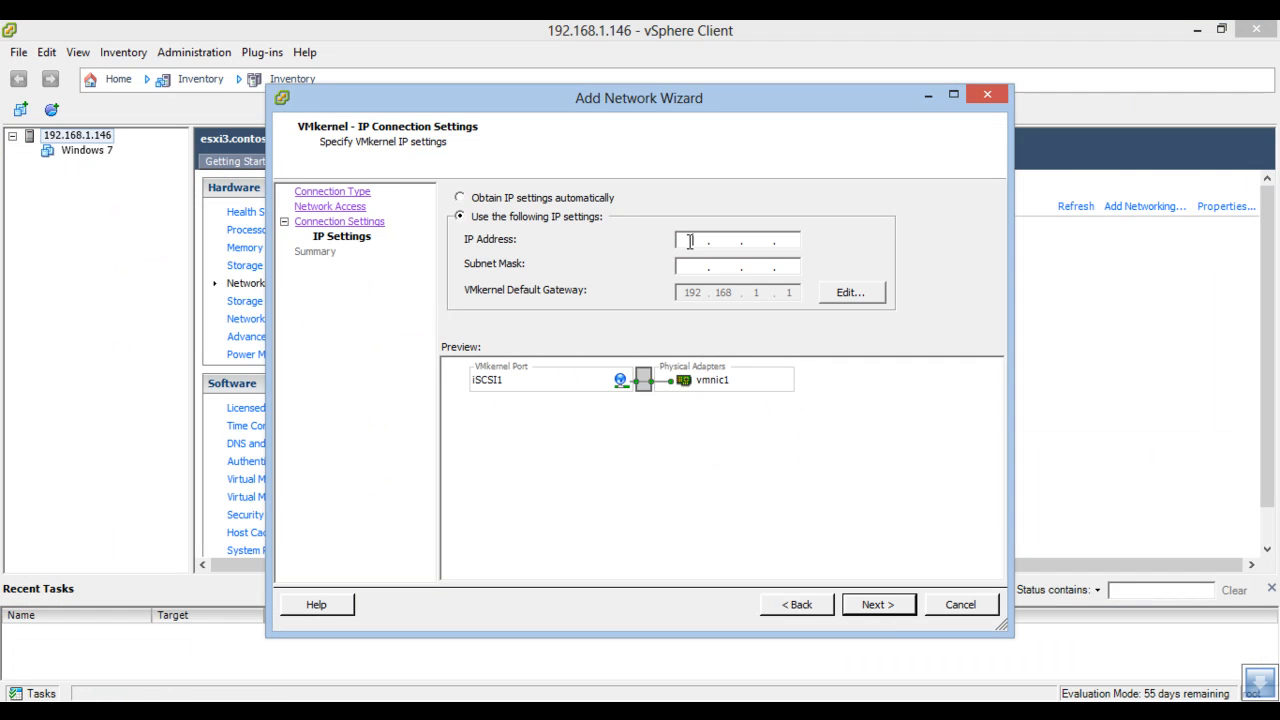
type("10.20.1.2")
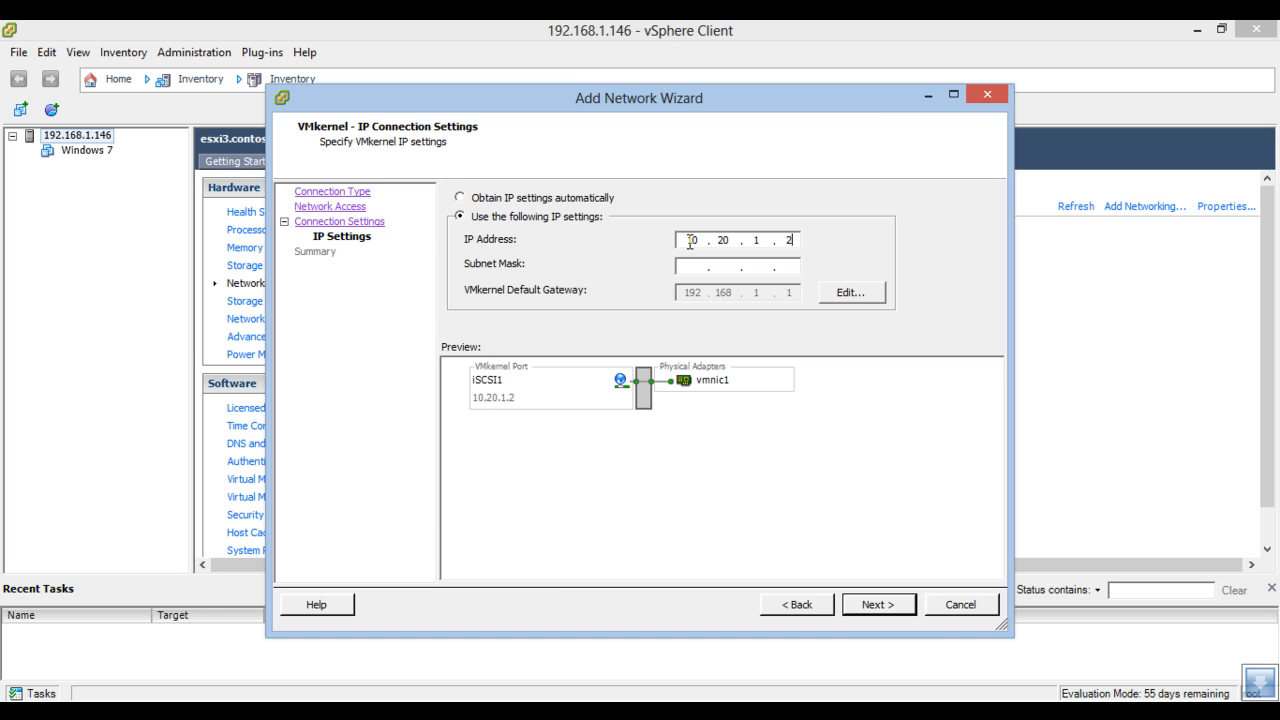
type("255.255.255.0")
- View the VMkernel default gateway settings, cancel out of them, and finish adding the iSCSI1 network
left_click(842, 300)
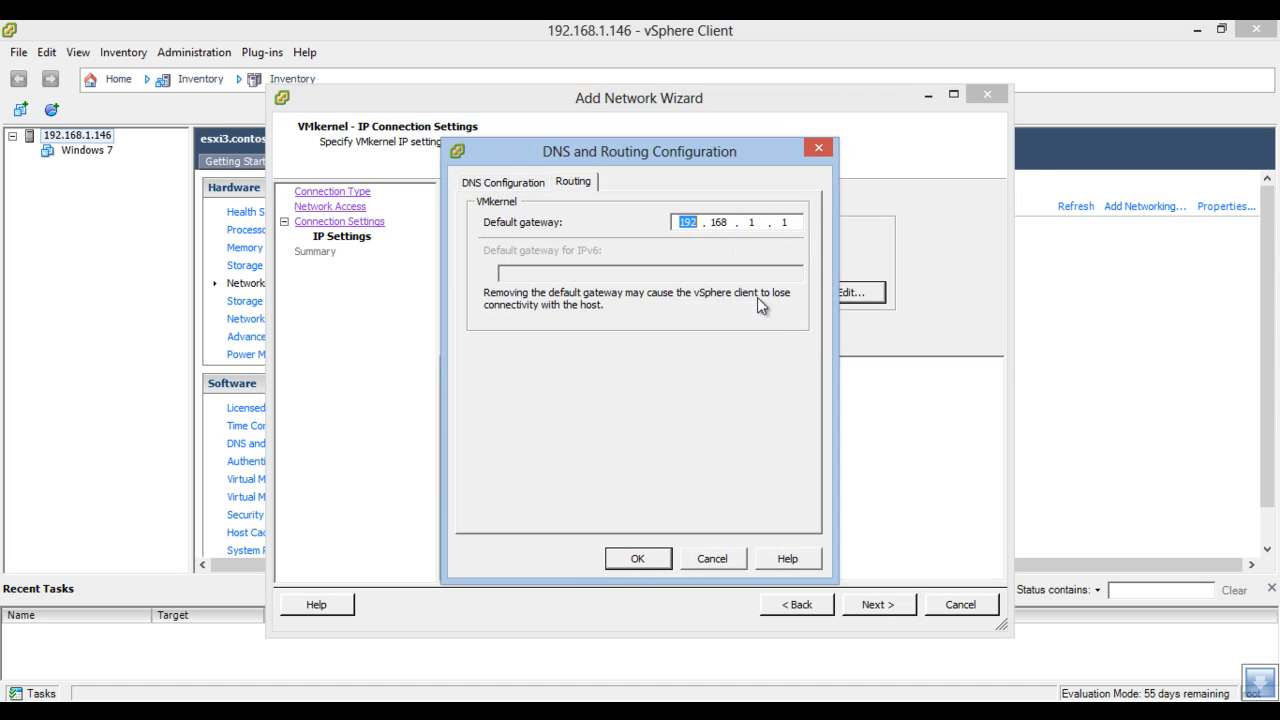
left_click(708, 560)
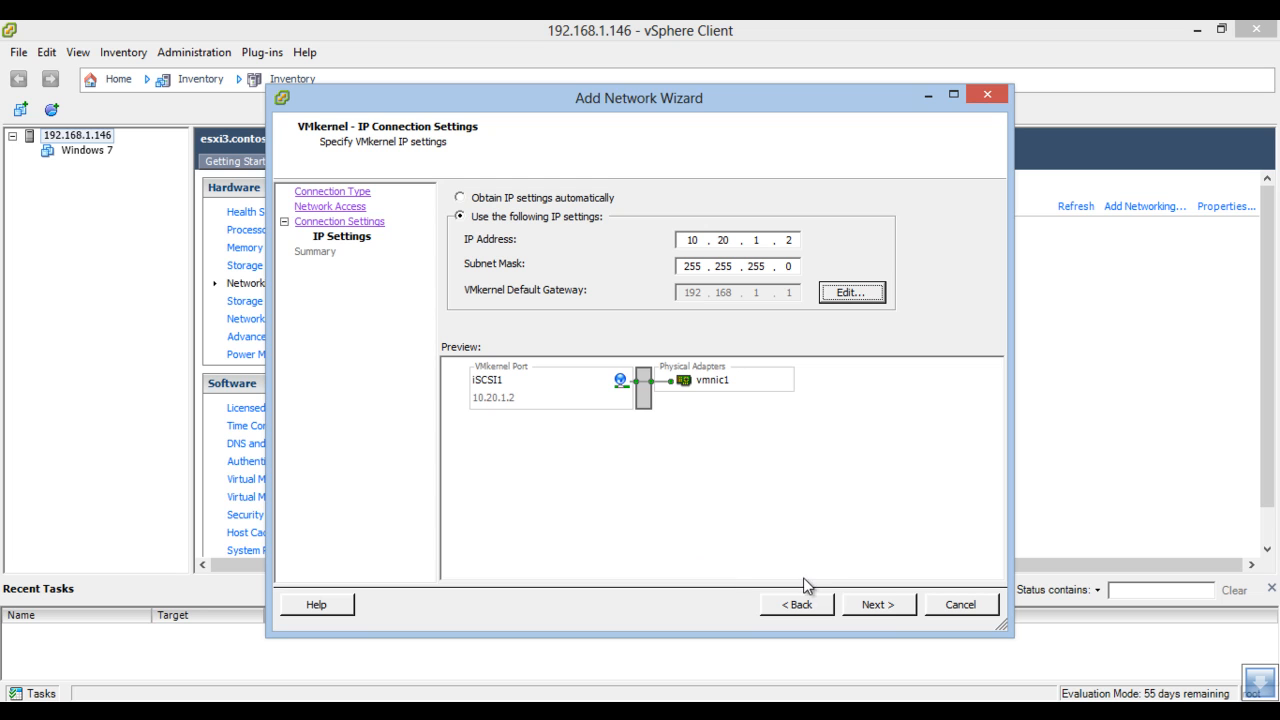
left_click(893, 610)
left_click(894, 610)
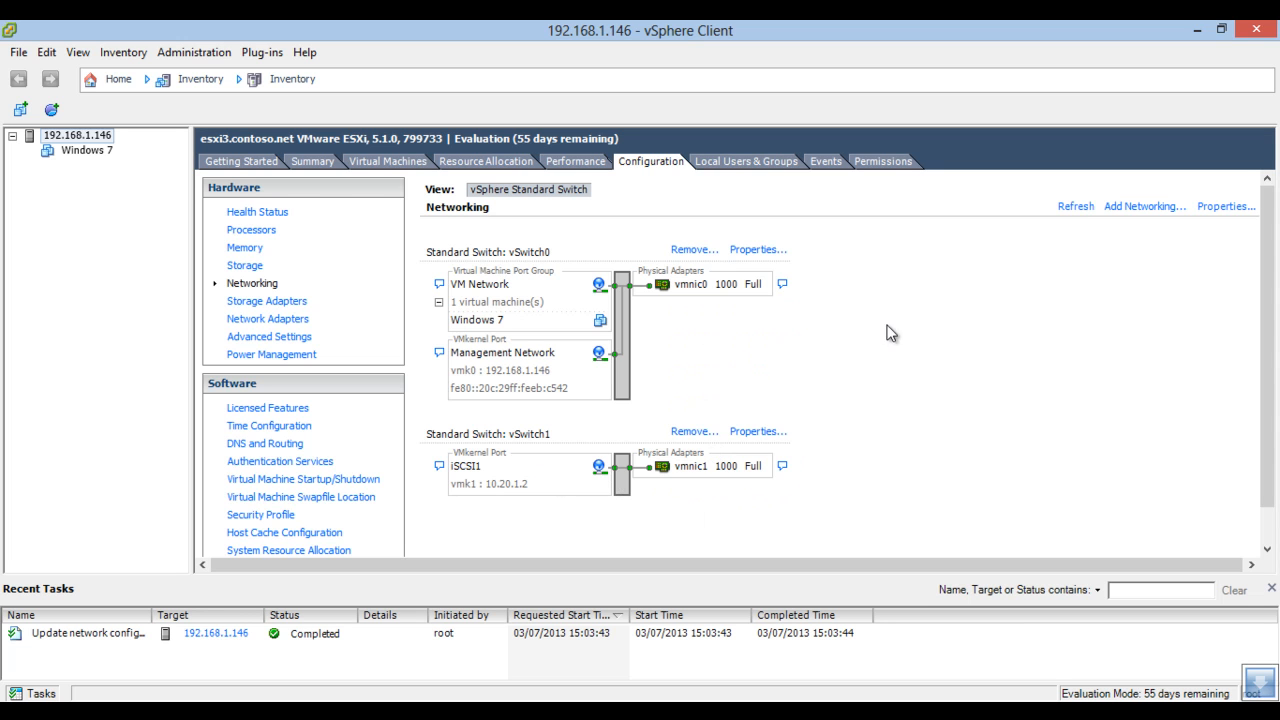
- Start adding a second VMkernel connection on a new vSphere standard switch that uses the vmnic2 adapter
left_click(1144, 207)
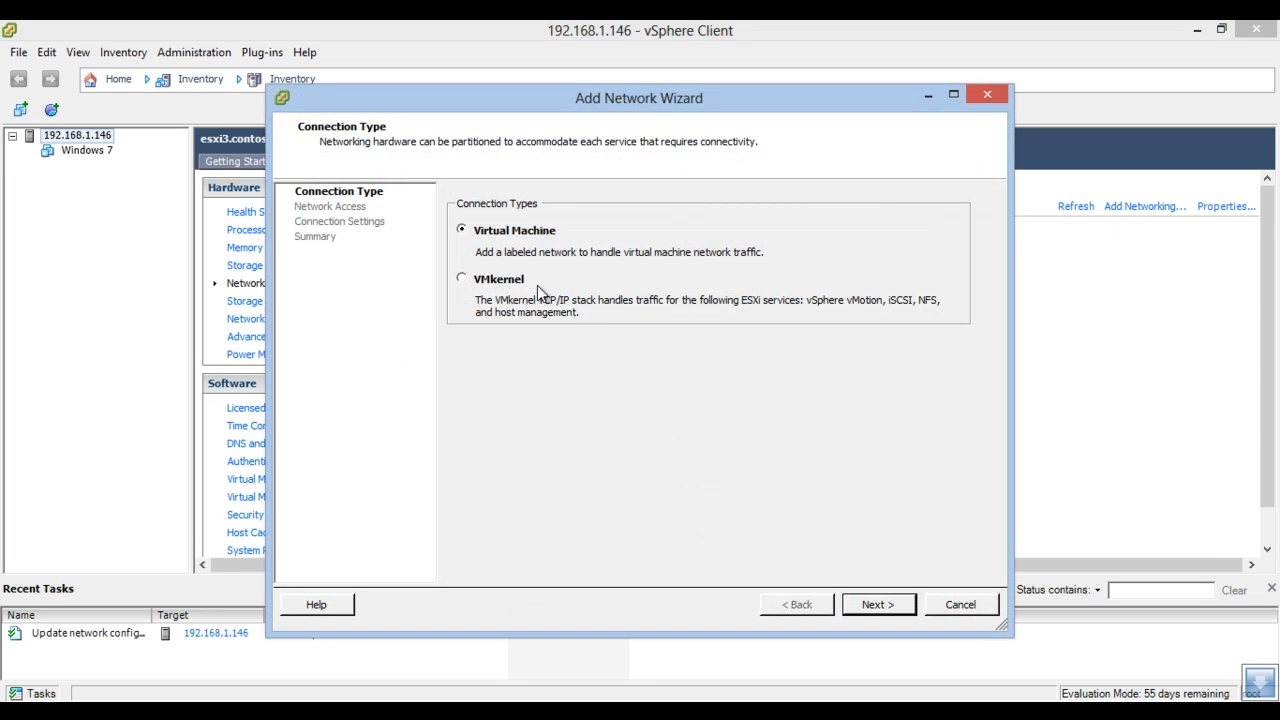
left_click(863, 608)
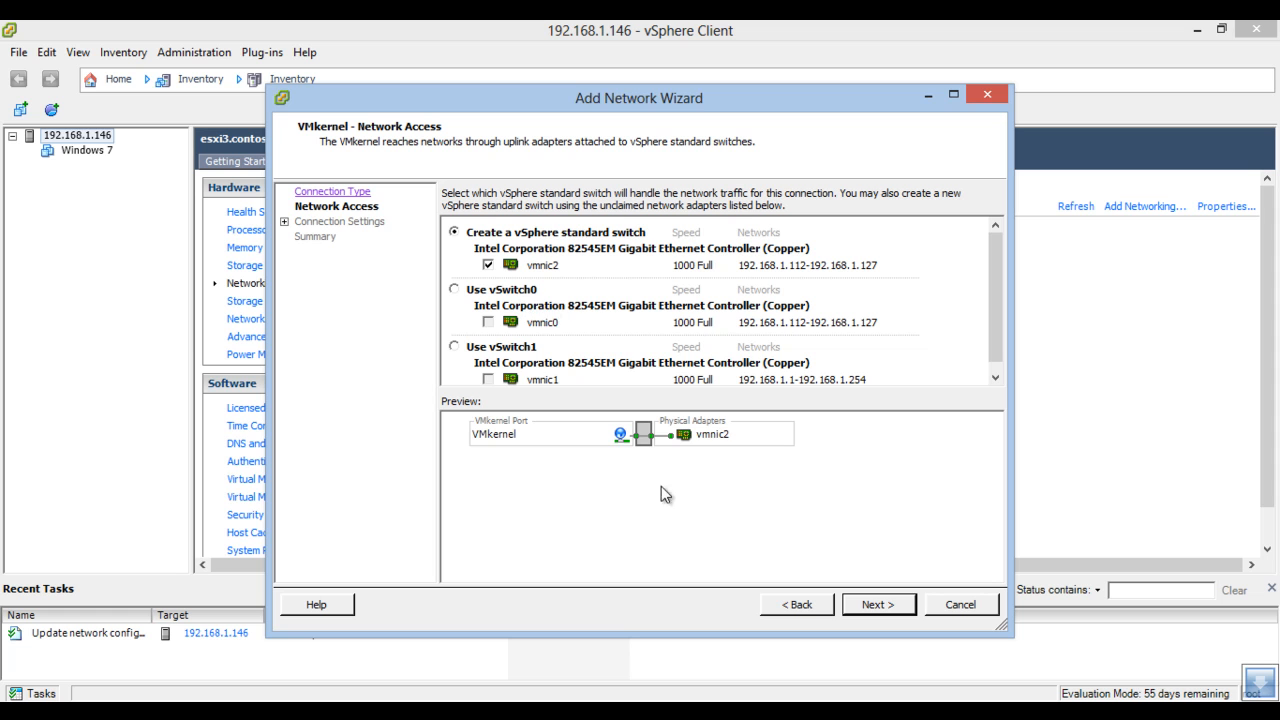
left_click(876, 605)
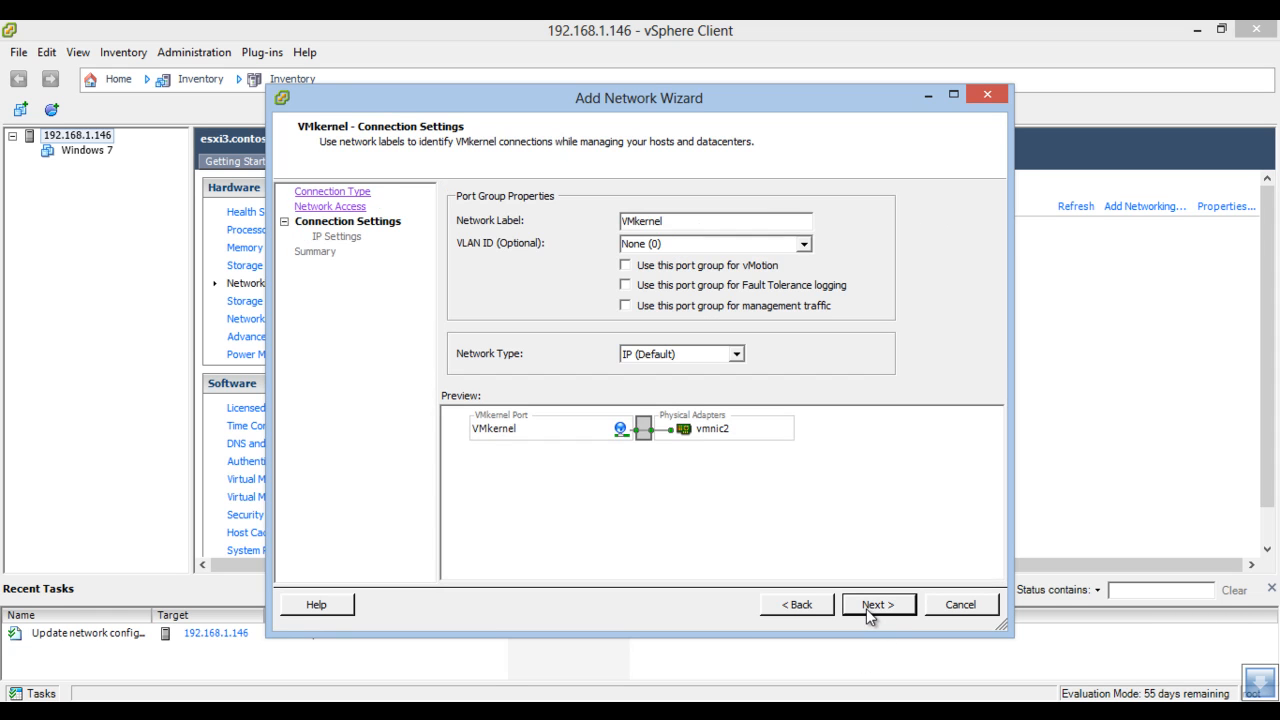
- Set the second VMkernel port group's network label to iSCSI2 and continue to its IP settings
left_click_drag(676, 215, 594, 216)
type("is")
key("BackSpace")
type("SCSI2")
left_click(877, 605)
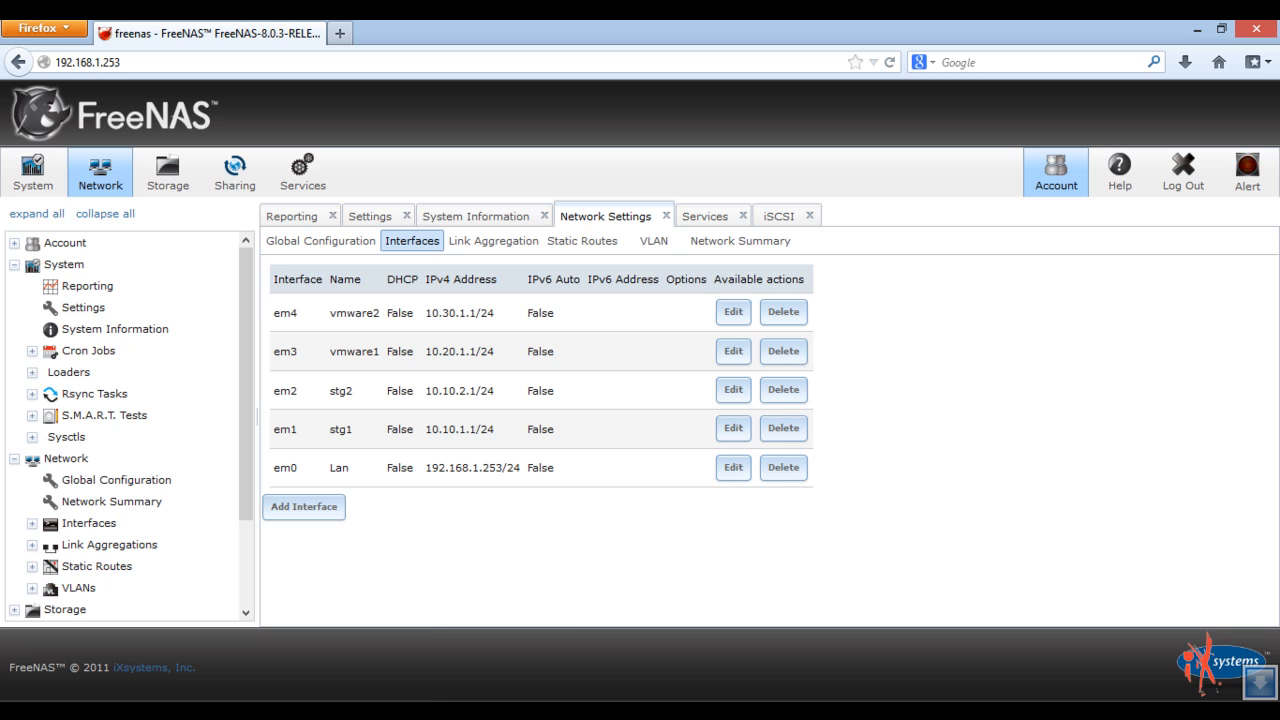
- Return to the vSphere Client, give iSCSI2 the IP address 10.30.1.2 with subnet mask 255.255.255.0, and continue to the wizard's summary
left_click(352, 668)
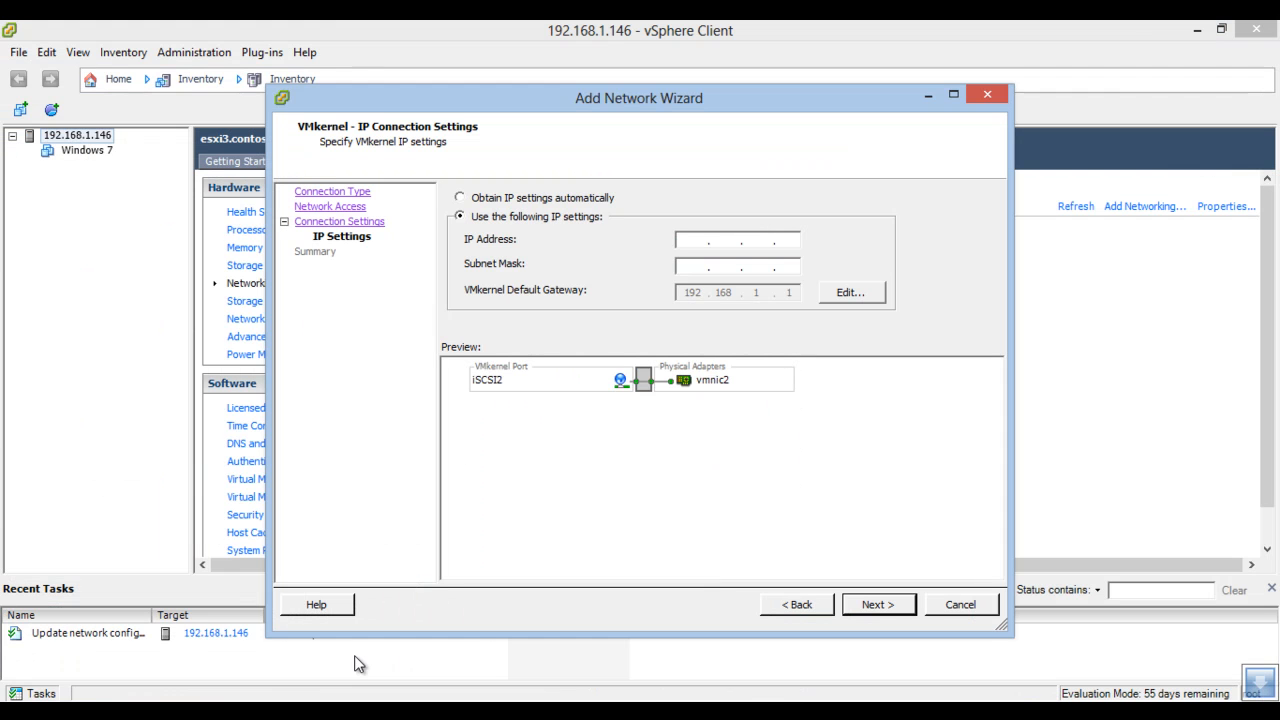
left_click(690, 239)
type("10 . 2 . .")
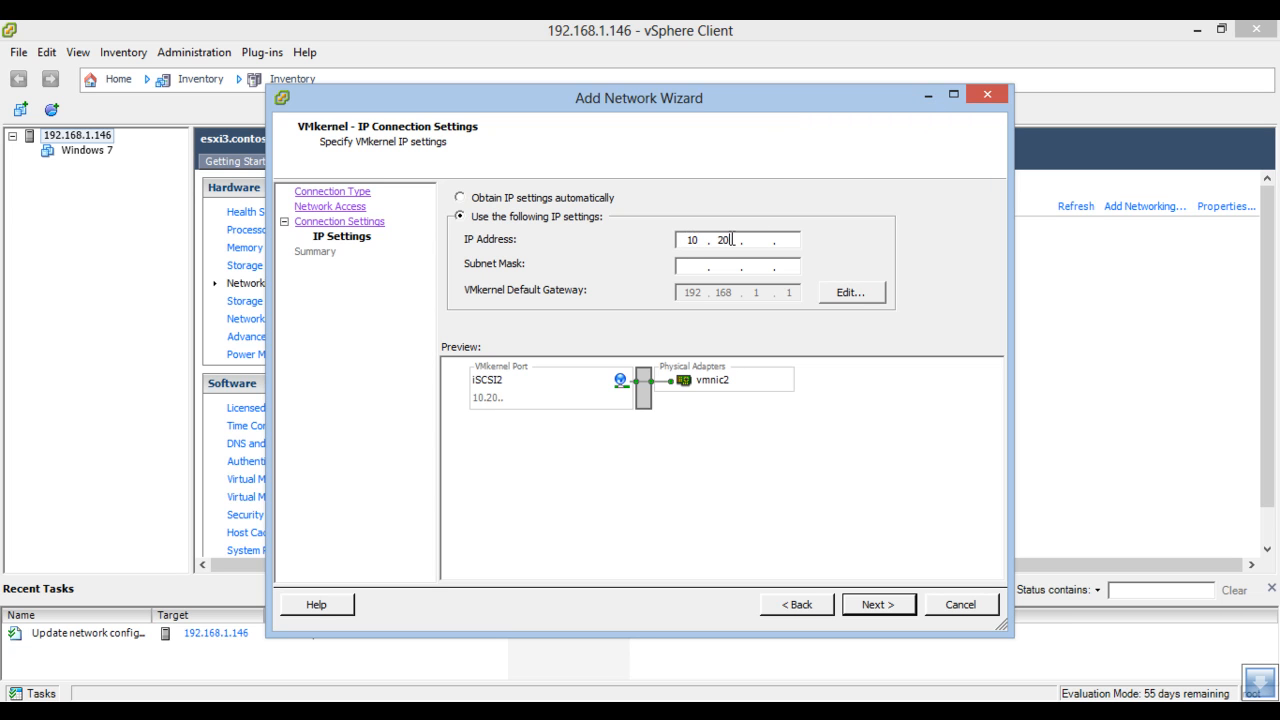
key("BackSpace")
type("30.1.2")
left_click(693, 267)
type("255 . 255 . 255 . 0")
left_click(866, 607)
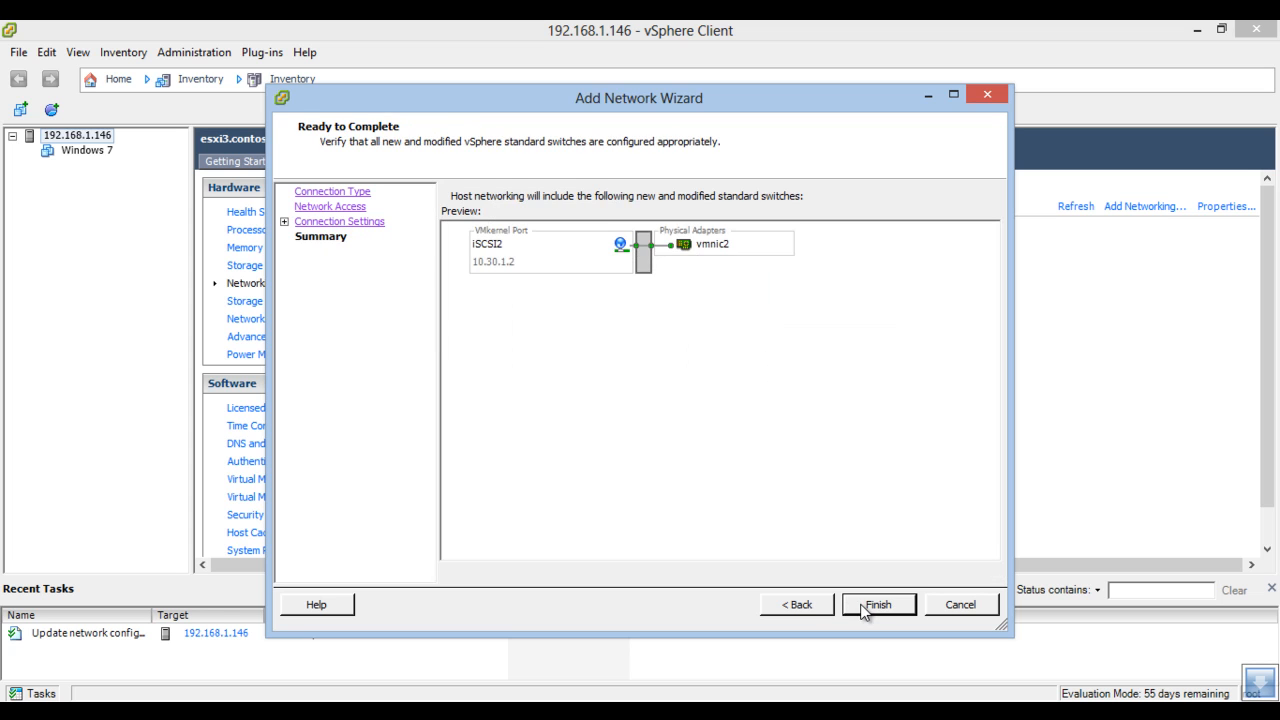
- Finish adding the iSCSI2 network and display the host's storage adapters
left_click(862, 606)
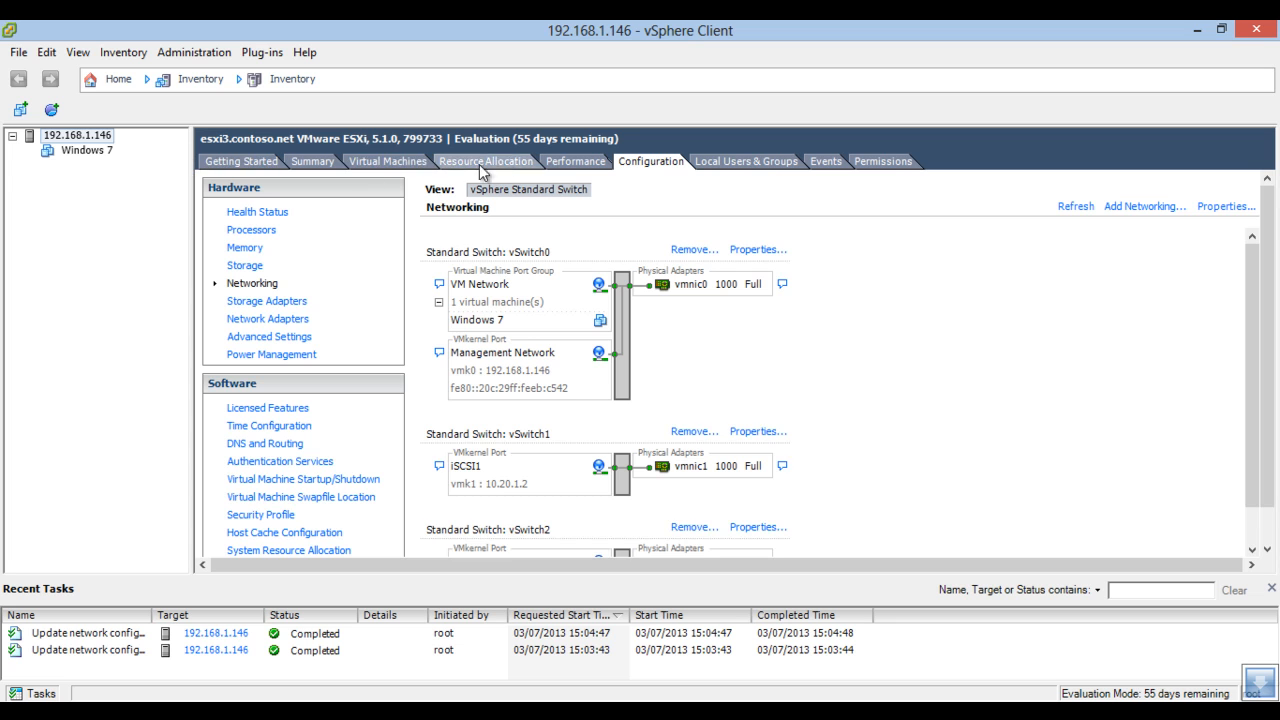
left_click(280, 304)
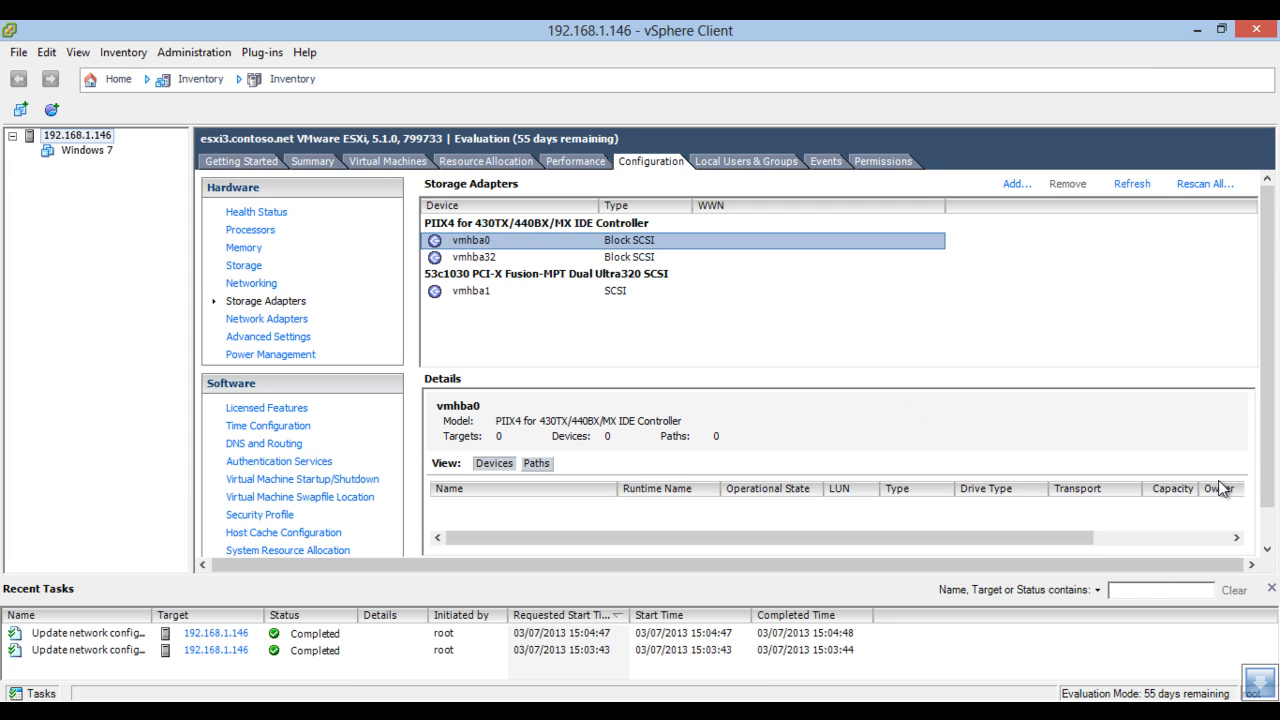
- Examine the details of the existing vmhba0, vmhba32 and vmhba1 storage adapters
left_click_drag(1265, 370, 1257, 254)
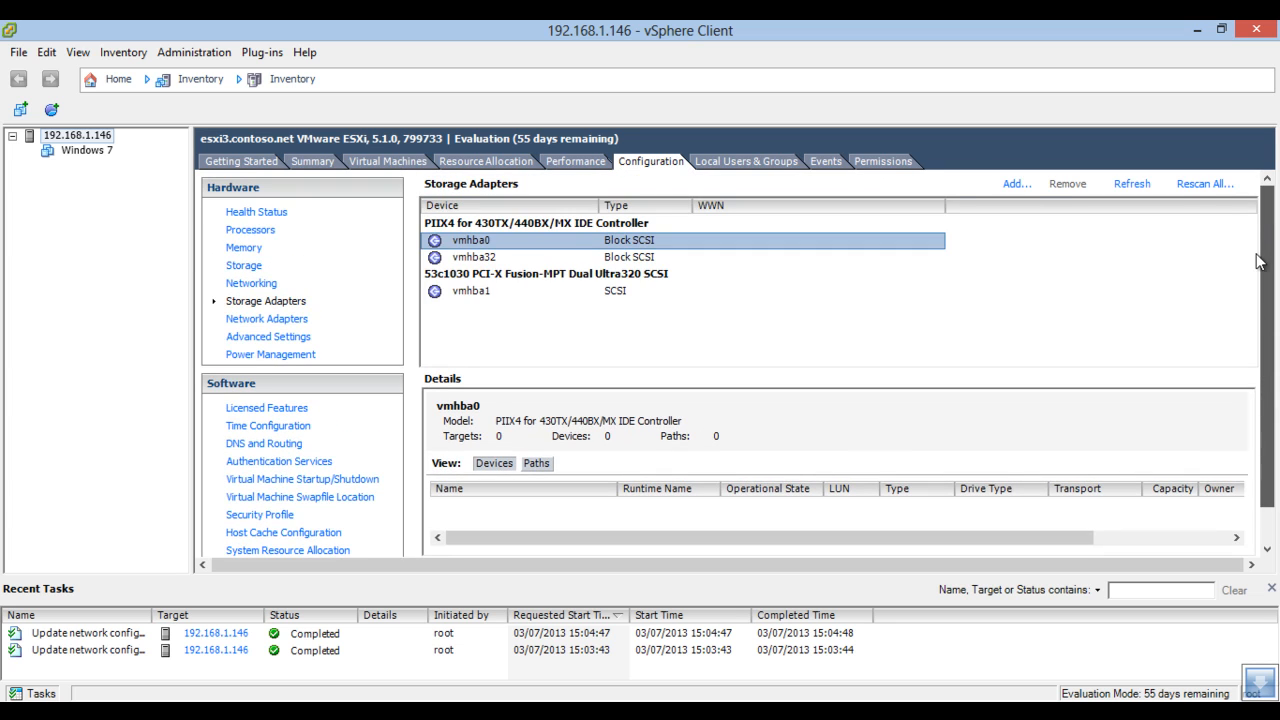
left_click(572, 258)
left_click(501, 240)
left_click(502, 258)
left_click(501, 242)
left_click(502, 260)
left_click(502, 242)
left_click(502, 258)
left_click(497, 291)
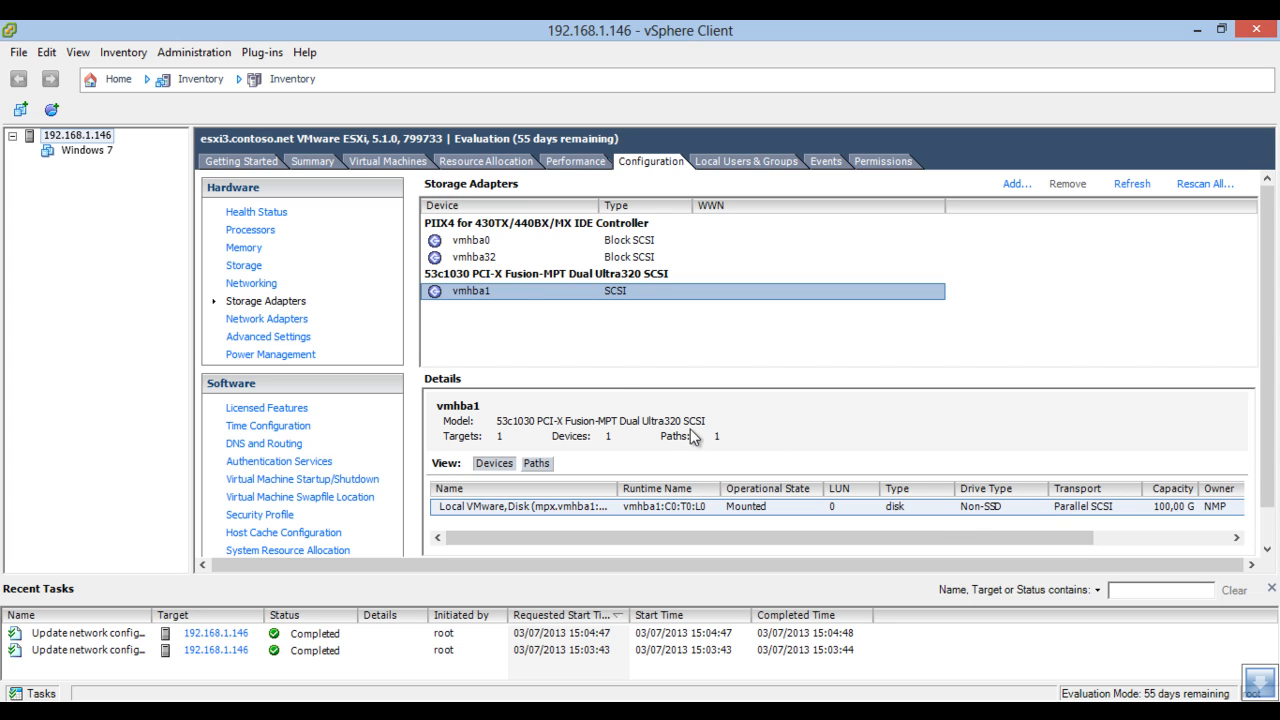
left_click(501, 246)
left_click(501, 255)
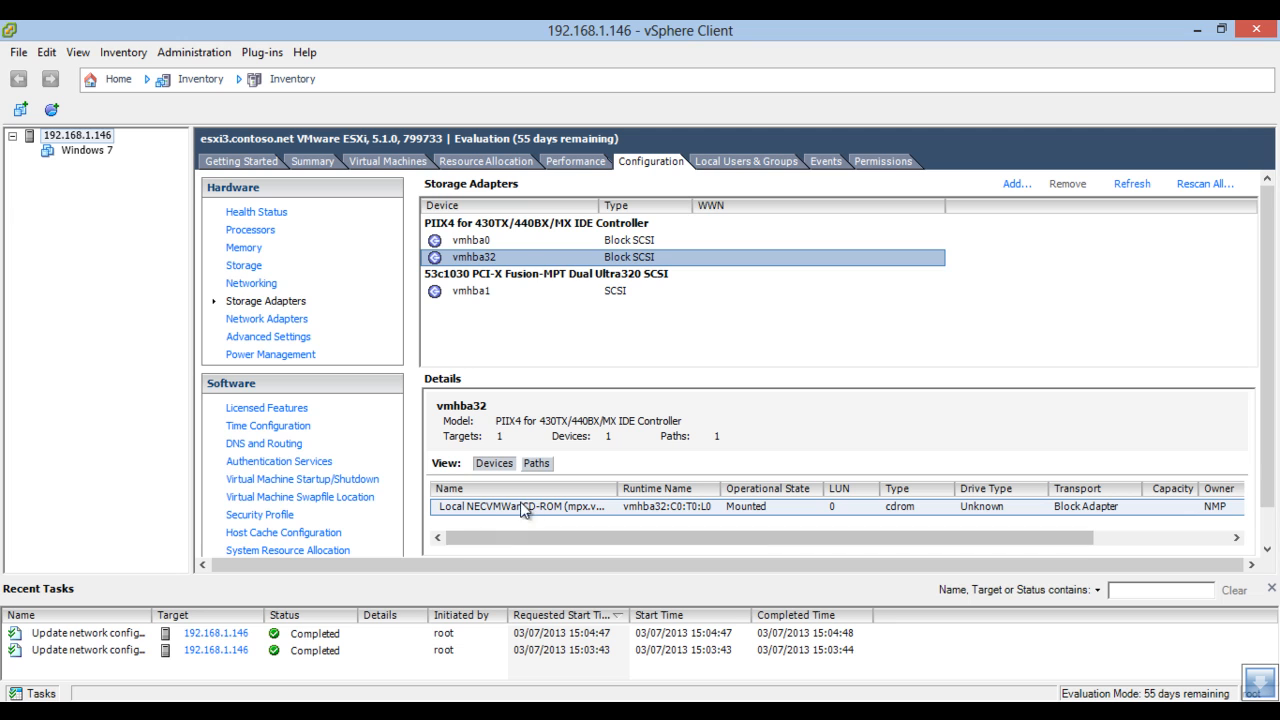
left_click(503, 242)
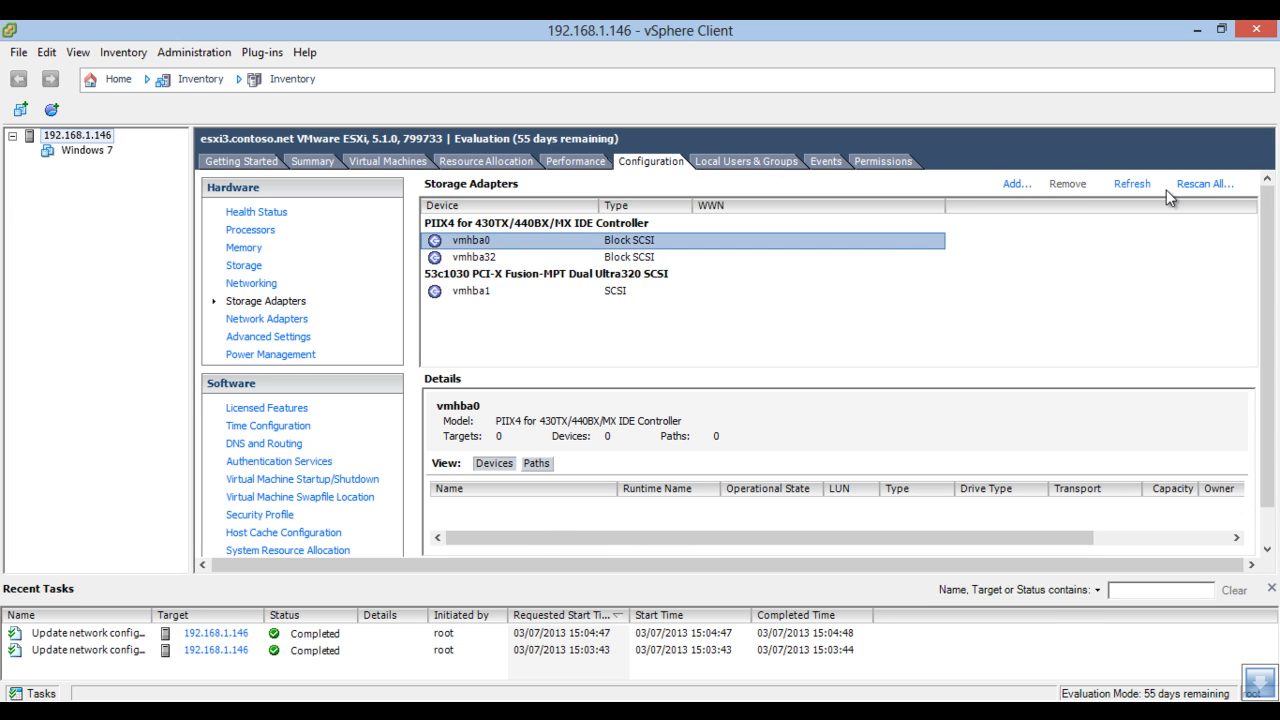
- Add a software iSCSI adapter to the host and widen the Name column of the recent tasks list
left_click(1013, 185)
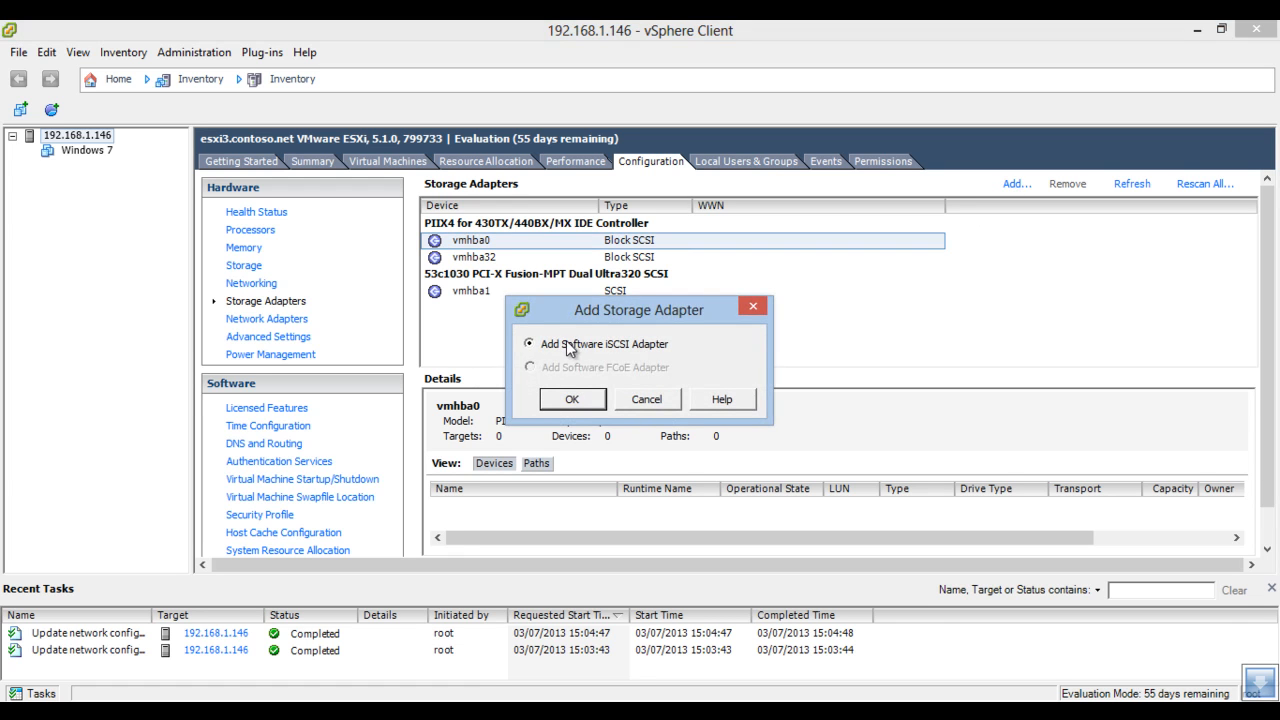
left_click(569, 404)
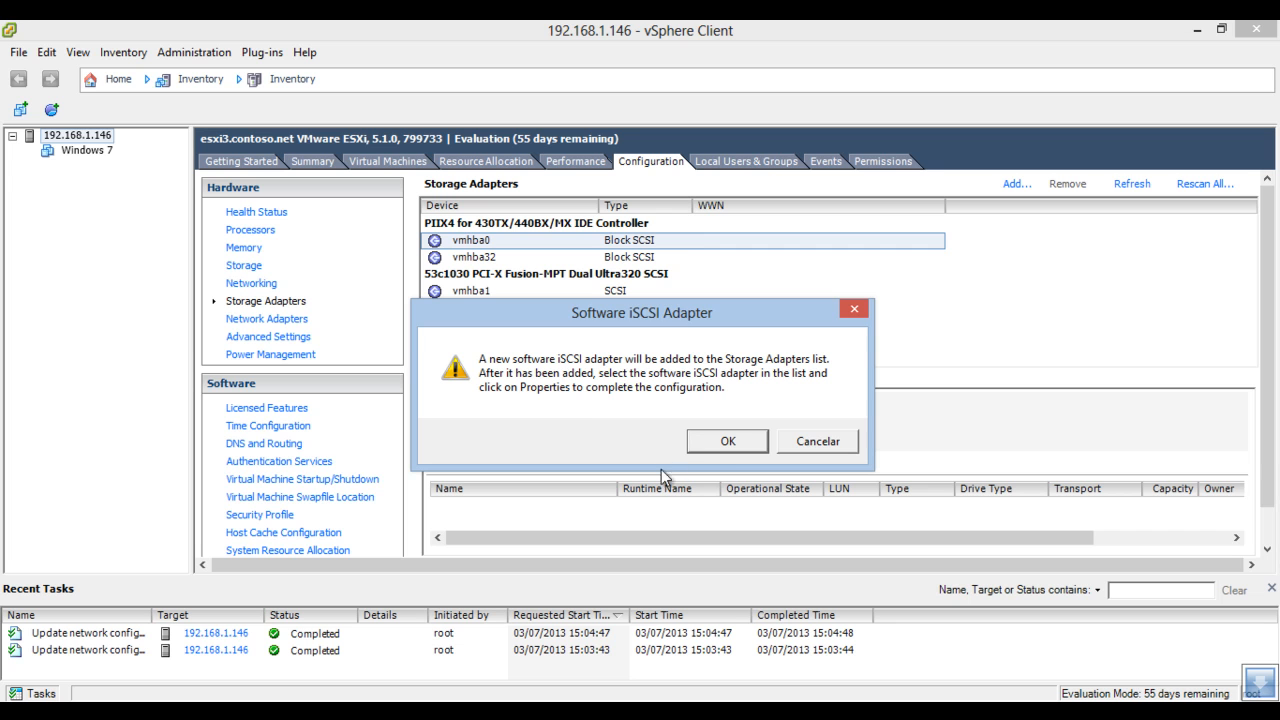
left_click(716, 442)
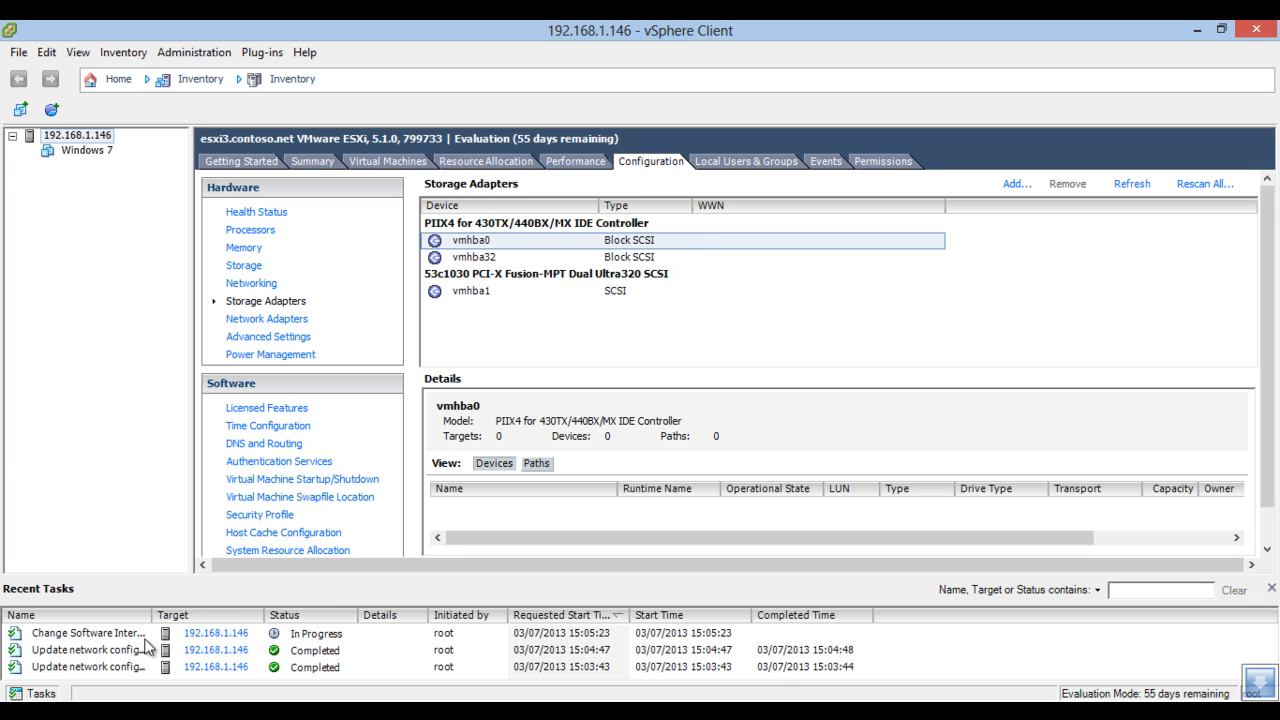
left_click_drag(147, 622, 220, 620)
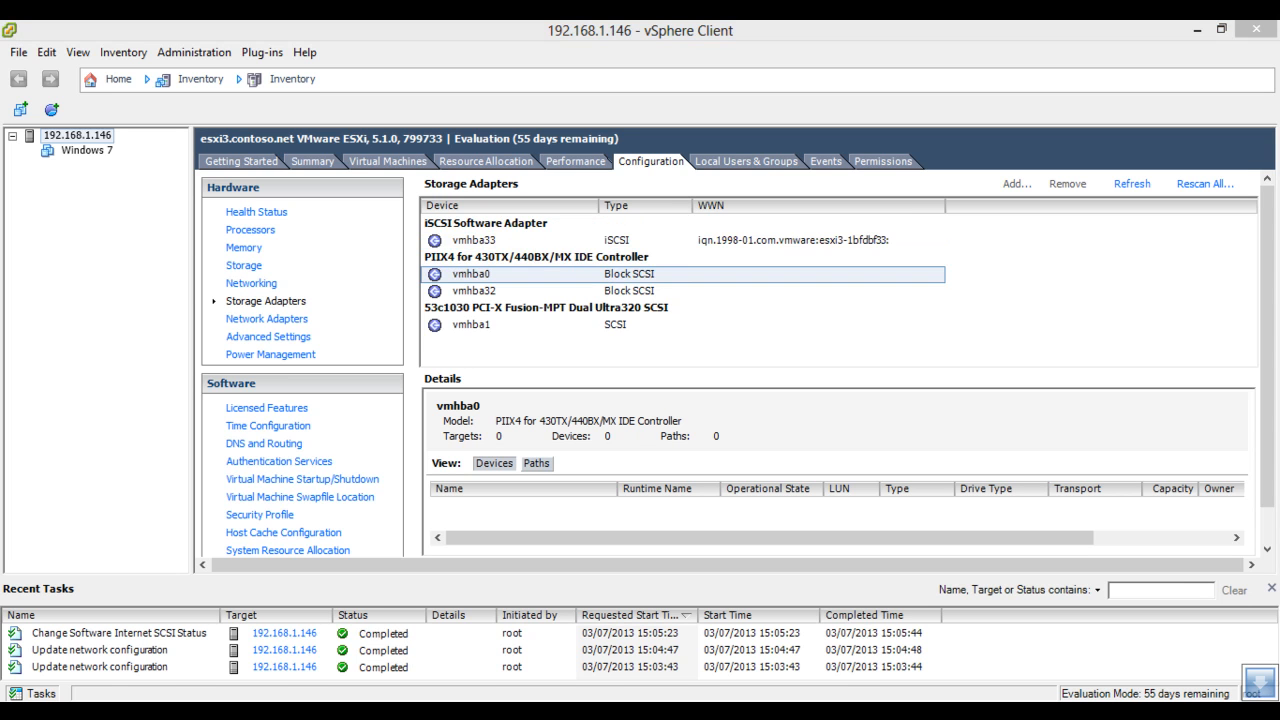
- In the properties of the vmhba33 iSCSI adapter, add a VMkernel port binding to iSCSI1 (vSwitch1)
left_click(659, 241)
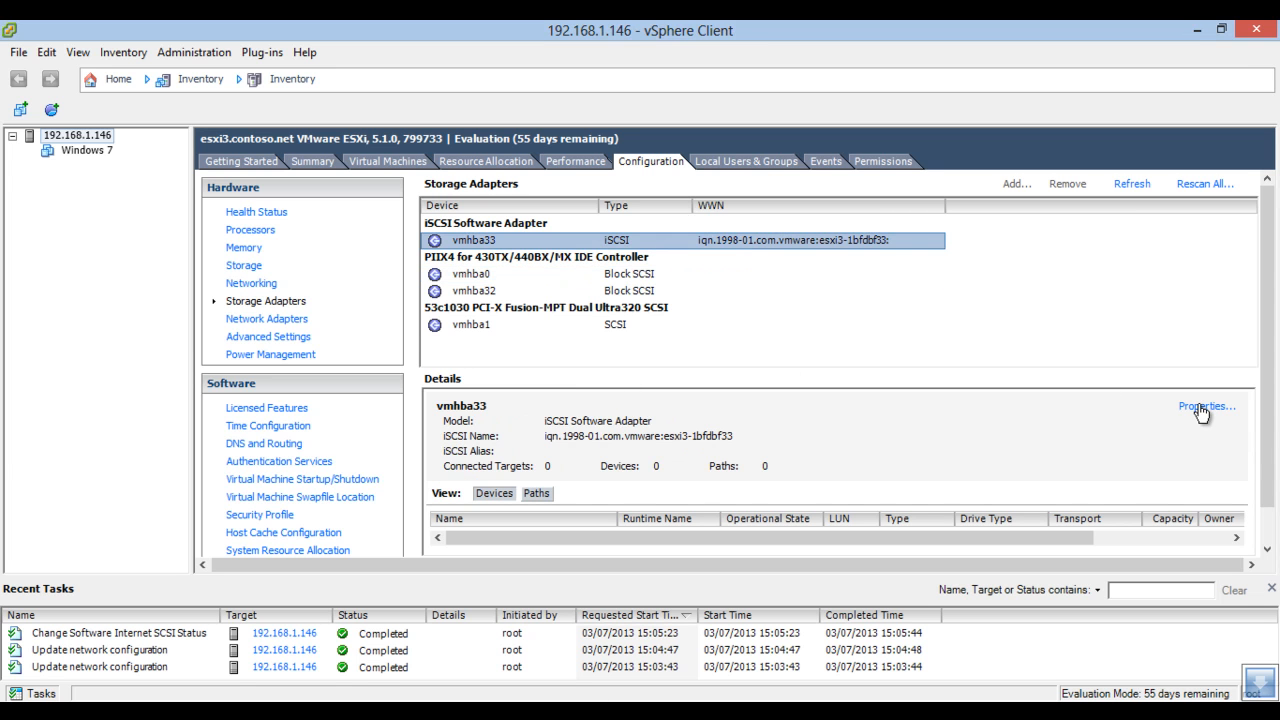
left_click(1203, 410)
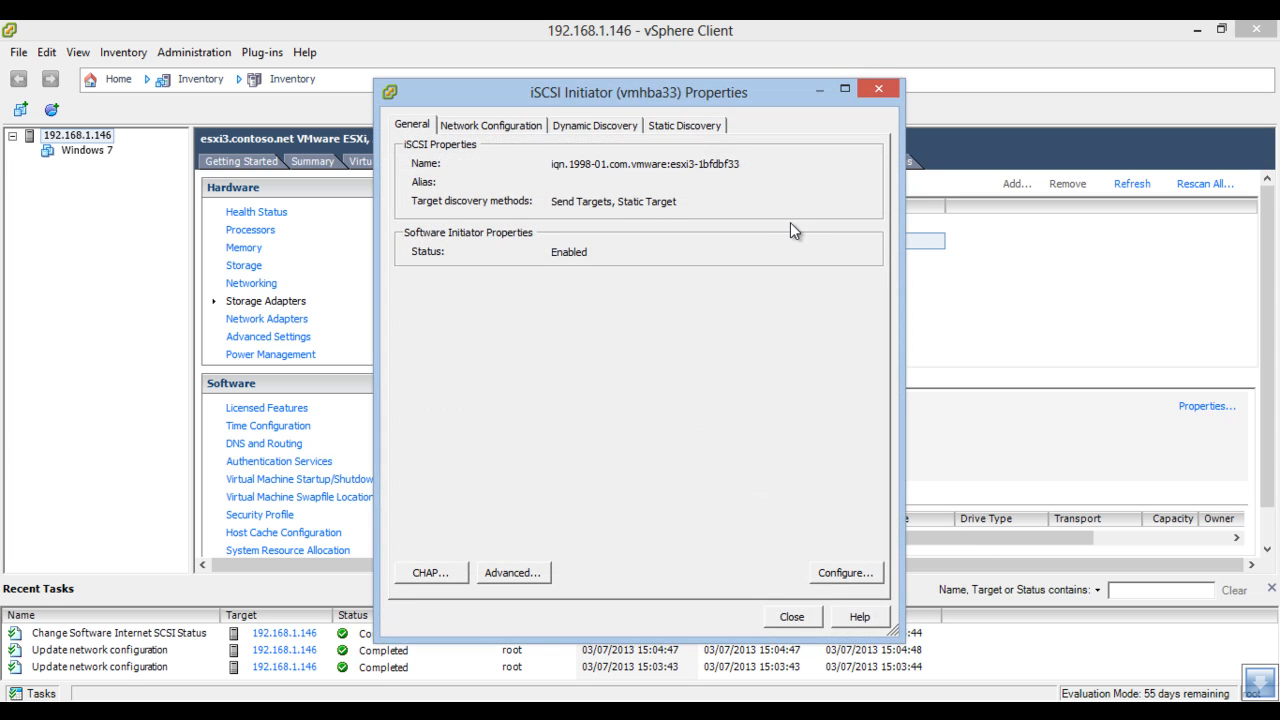
left_click(503, 126)
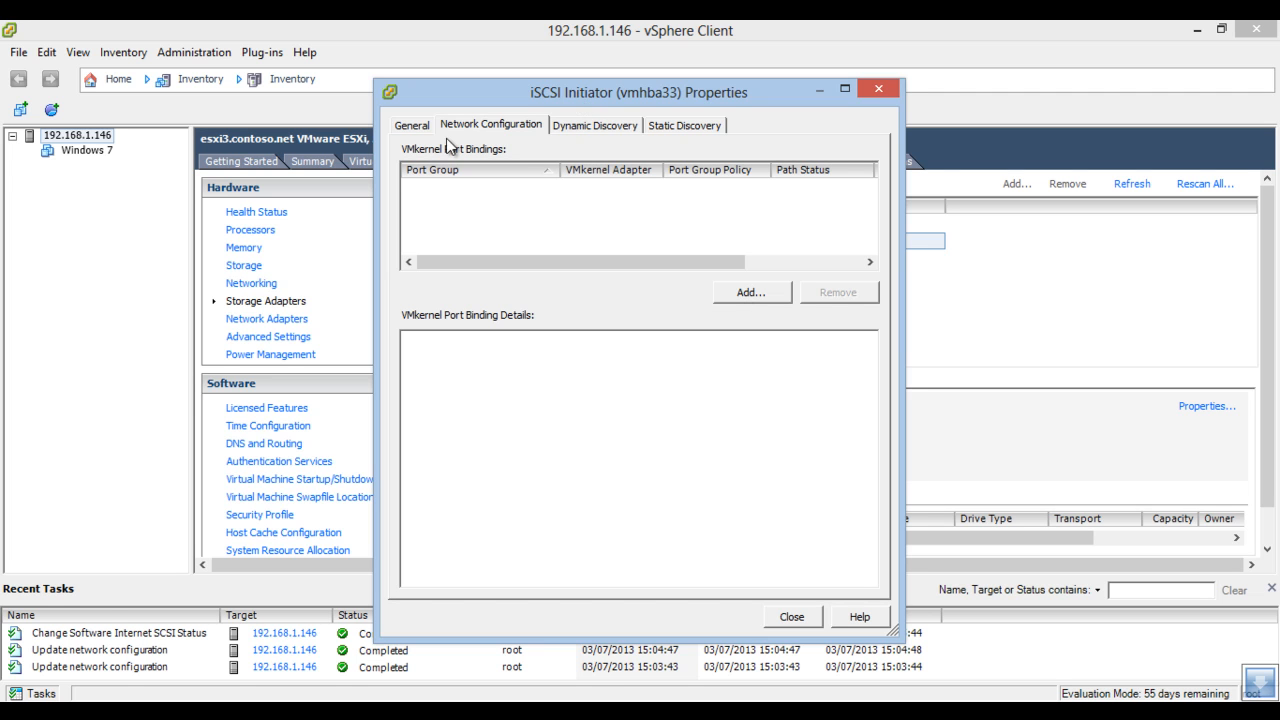
left_click(752, 293)
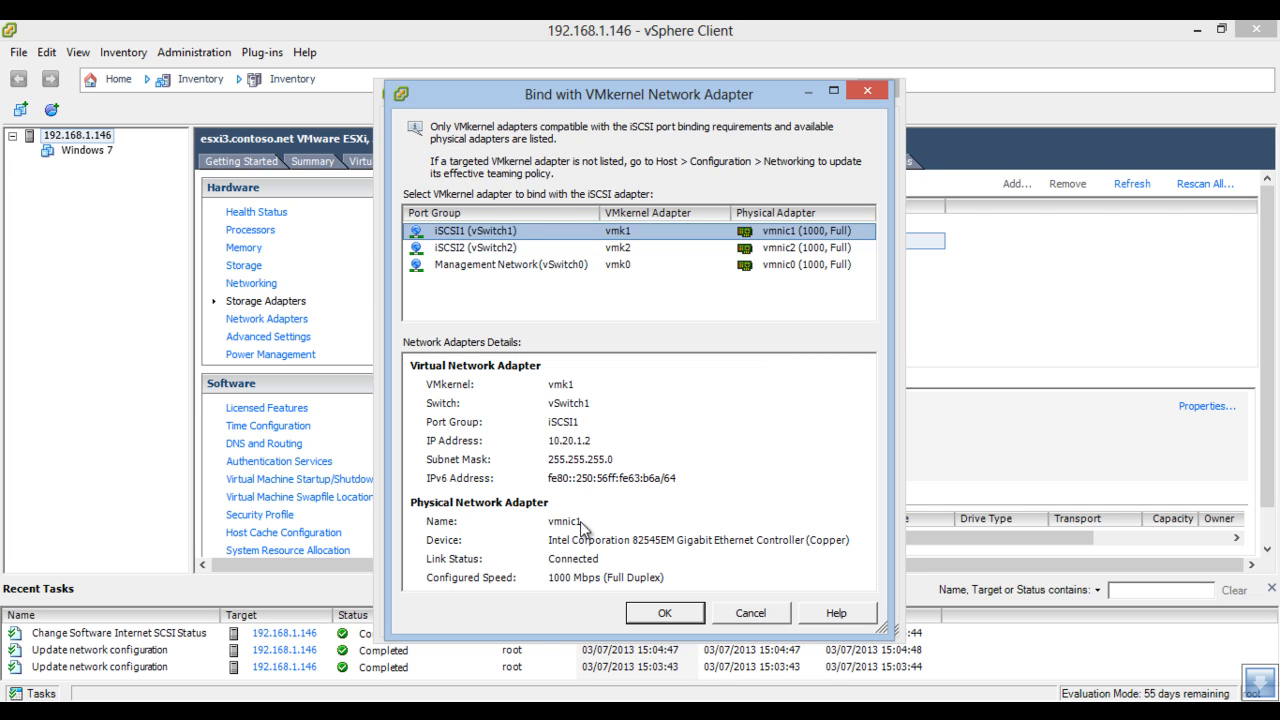
left_click(499, 249)
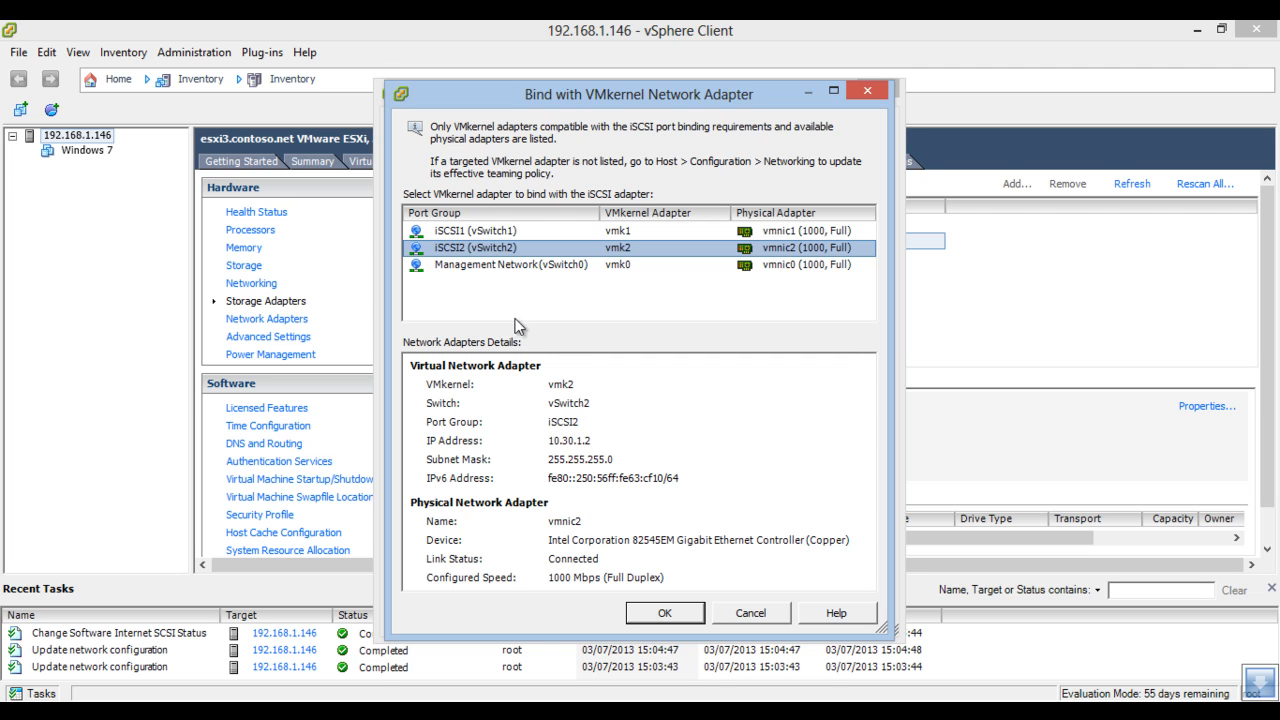
left_click(492, 234)
key("Down")
left_click(492, 232)
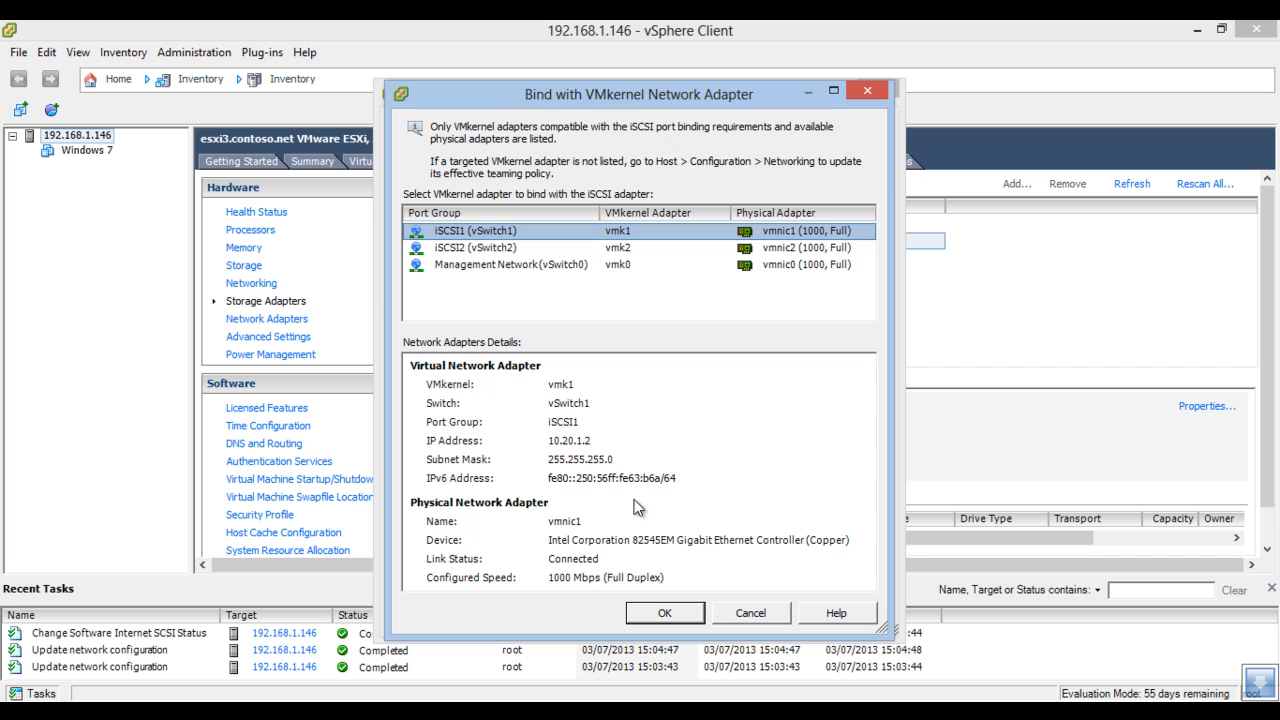
left_click(655, 616)
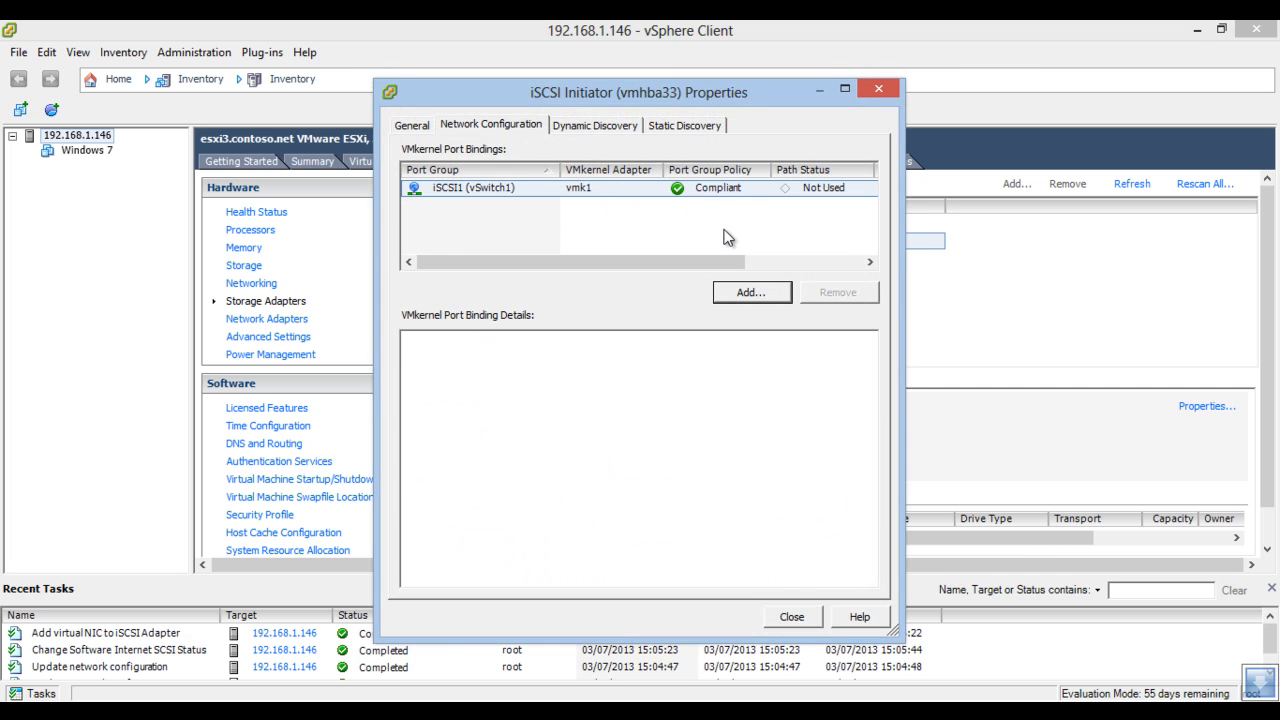
- Add a second VMkernel port binding to iSCSI2 (vSwitch2) and review the details of both bindings
left_click(758, 293)
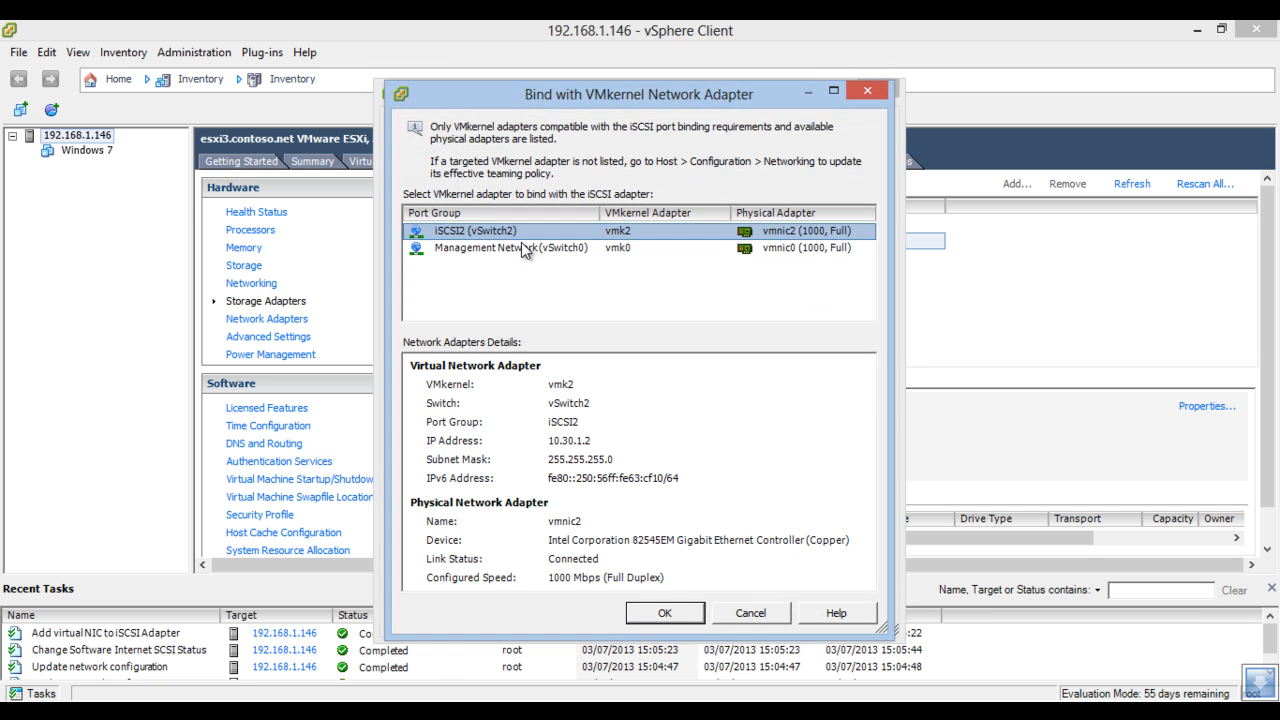
left_click(665, 613)
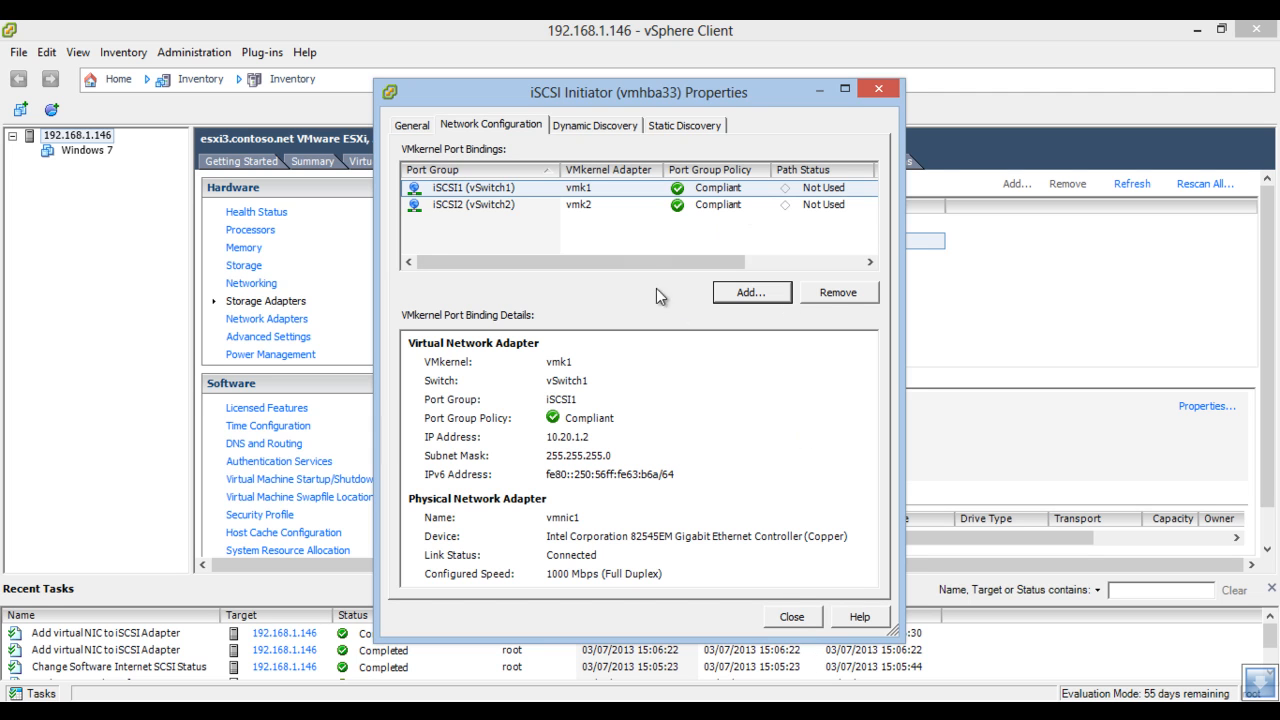
left_click(582, 124)
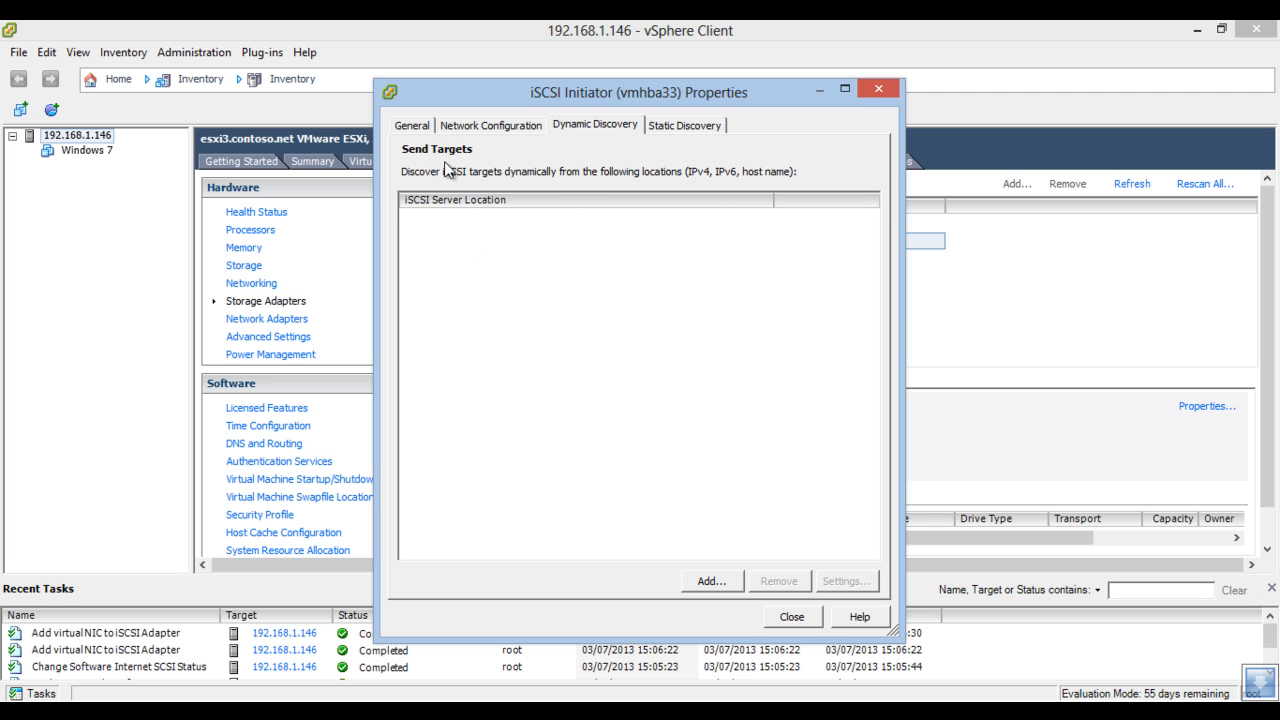
left_click(524, 127)
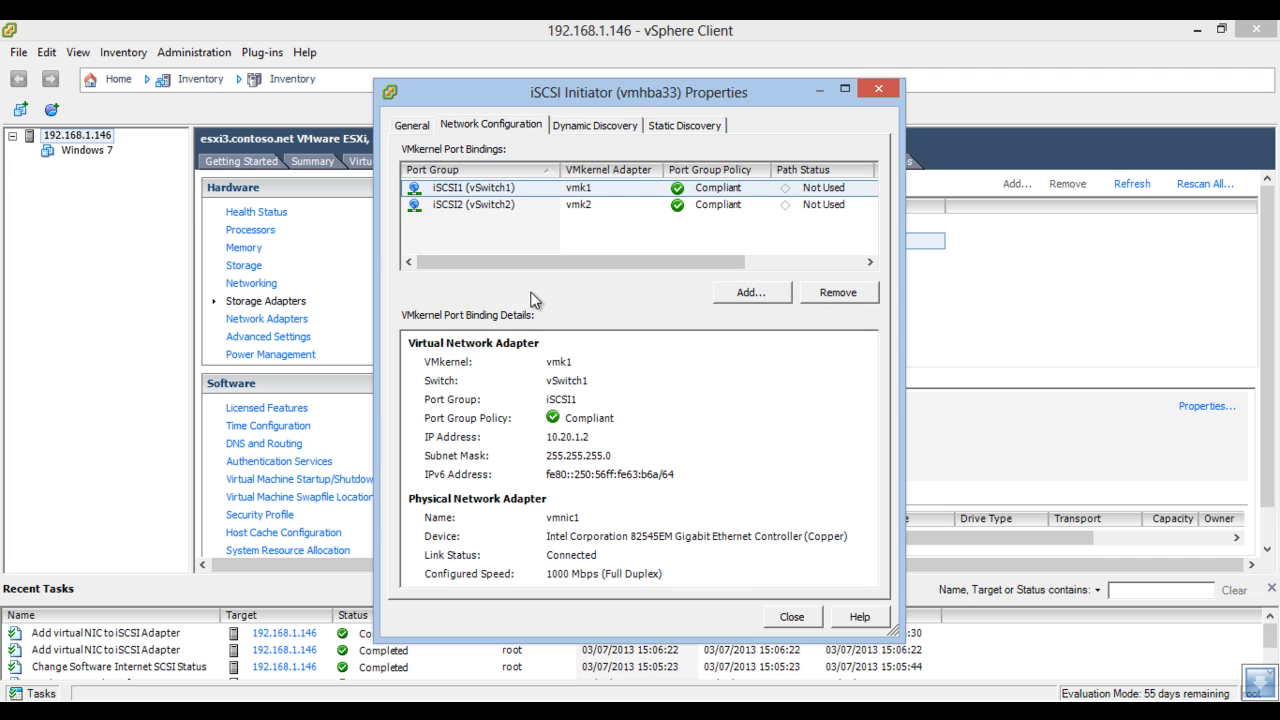
left_click(512, 206)
left_click(511, 191)
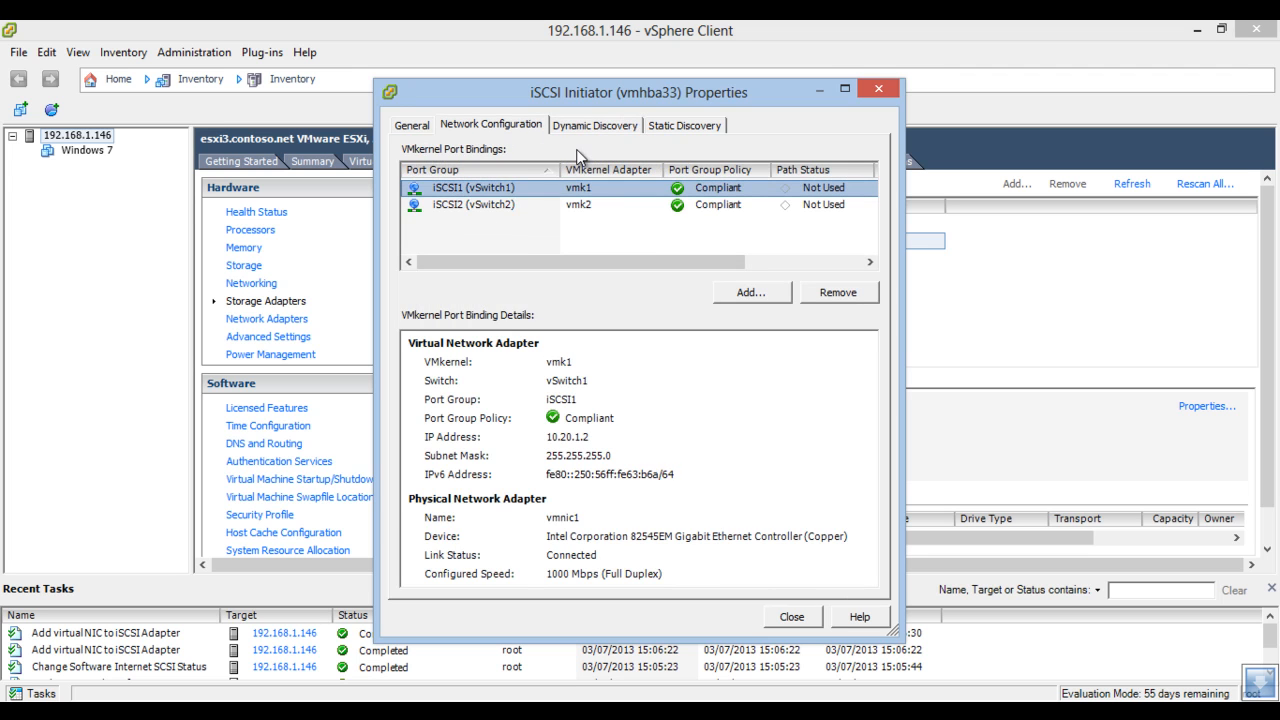
- Check the FreeNAS interface addresses and add 10.20.1.1 on port 3260 as a send target server for dynamic discovery
left_click(597, 133)
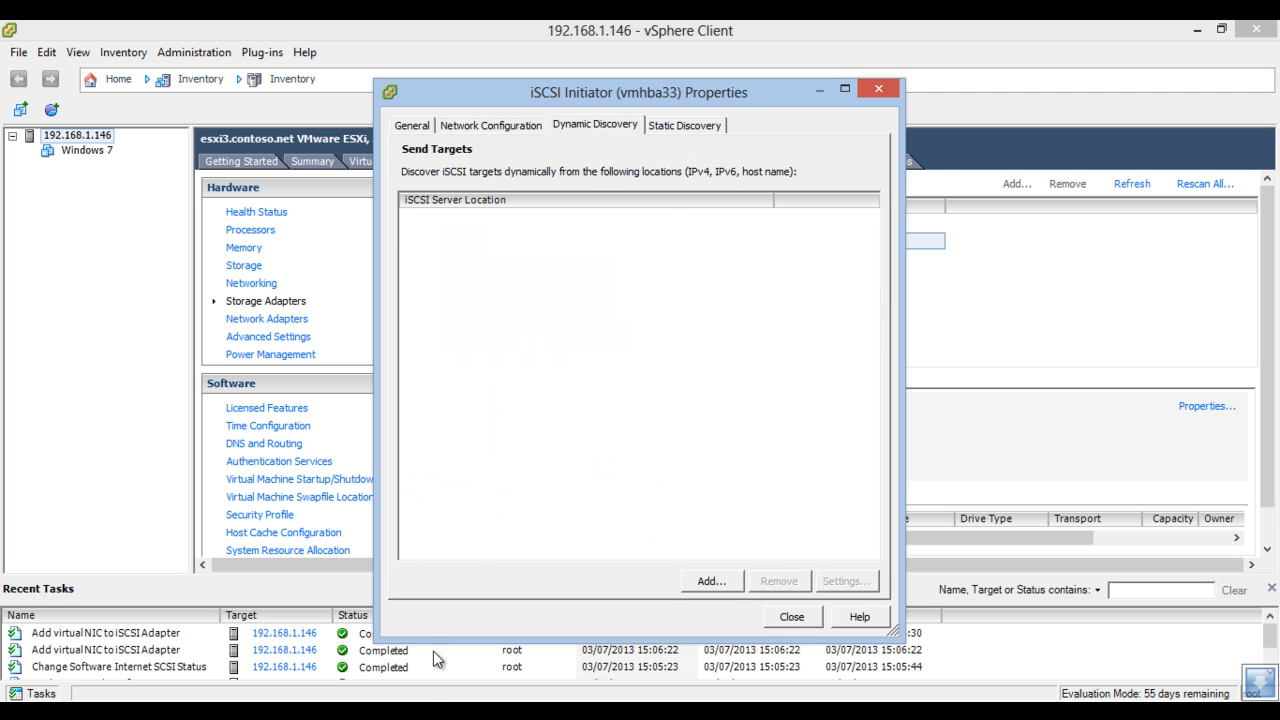
left_click(689, 130)
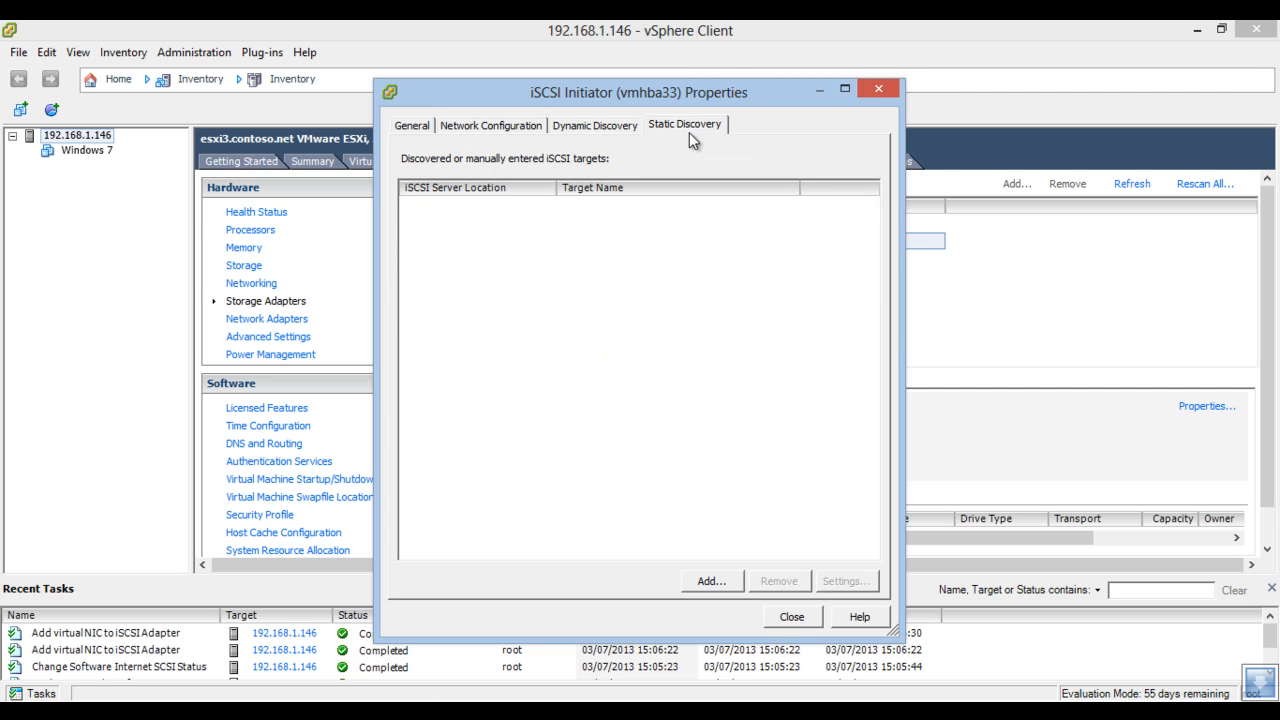
left_click(604, 127)
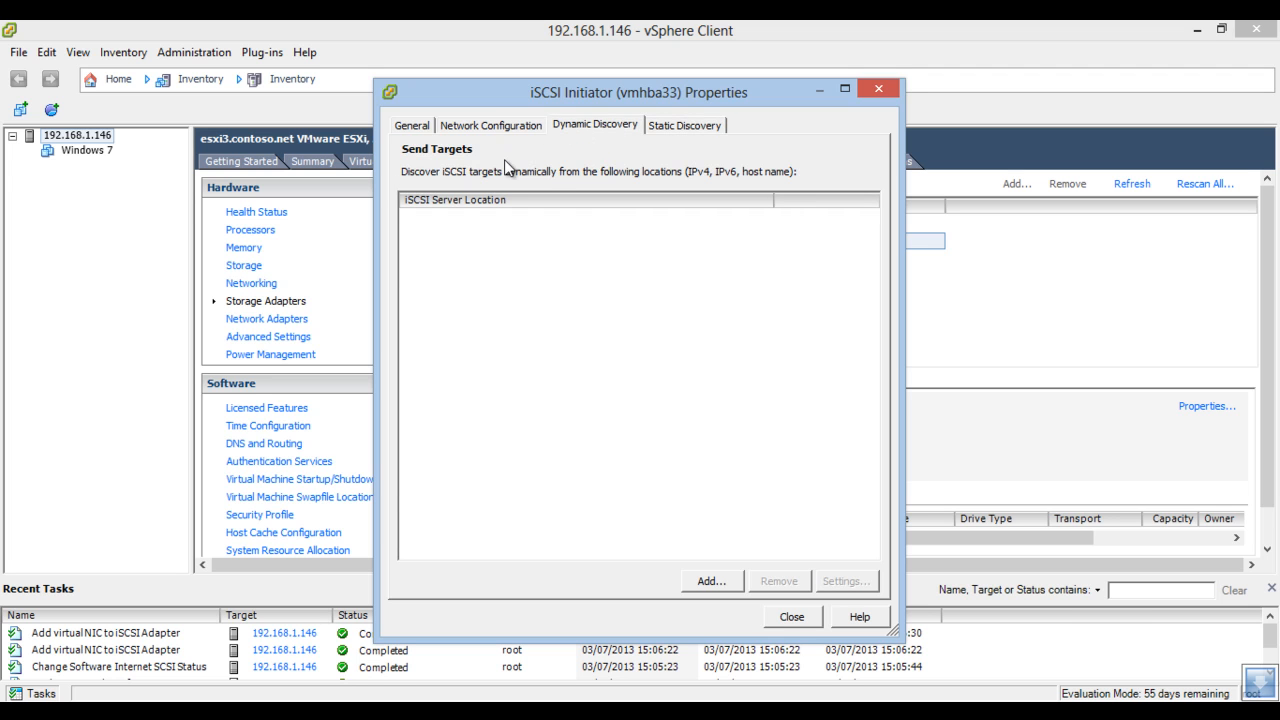
left_click(708, 582)
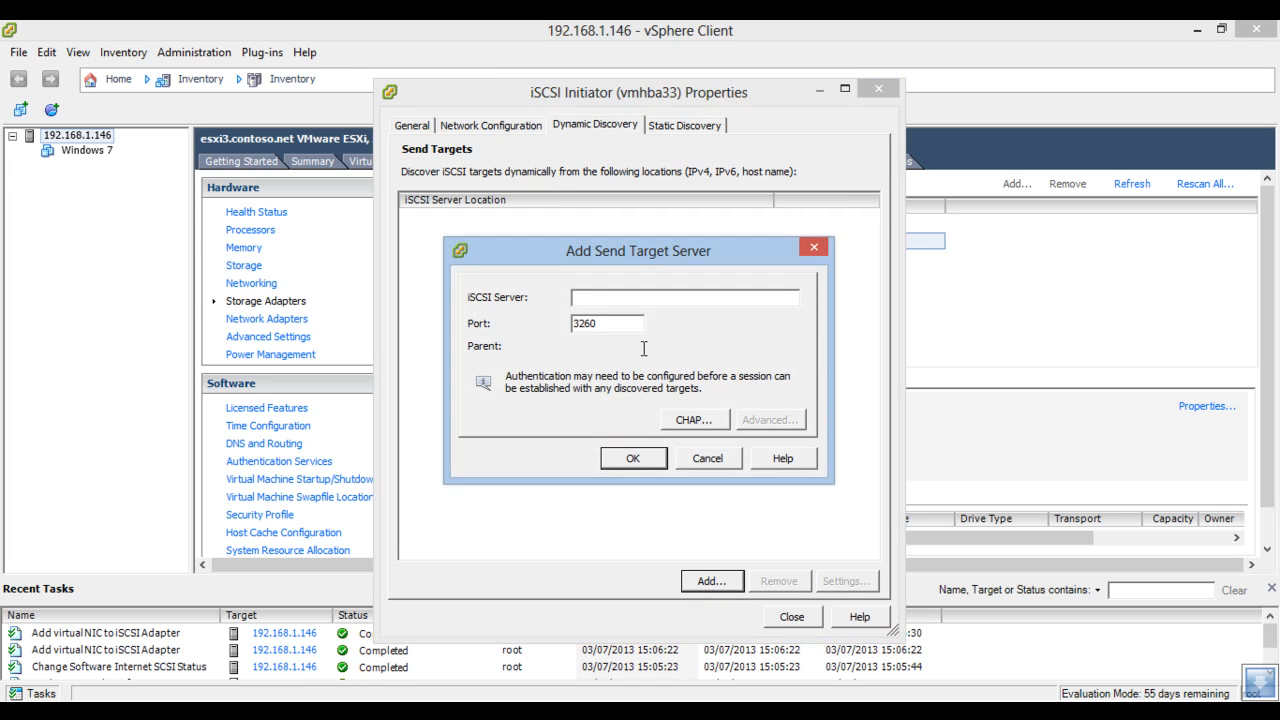
key("alt+Tab")
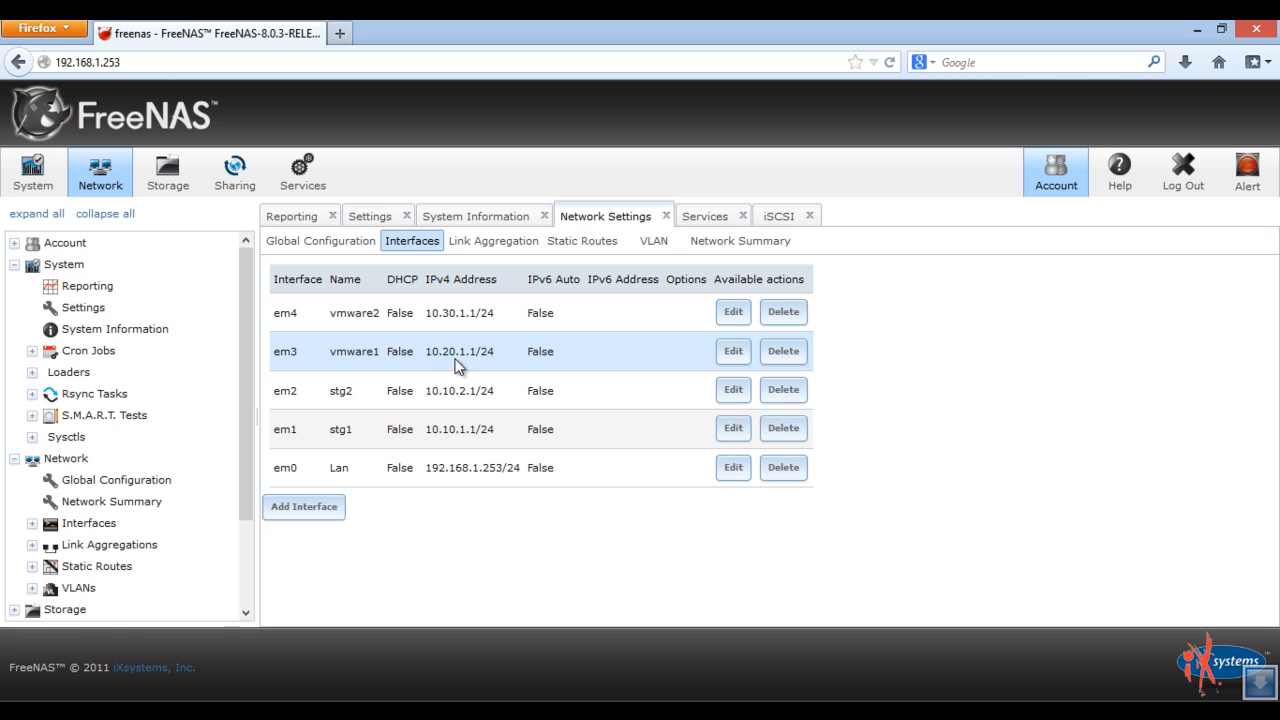
mouse_move(449, 710)
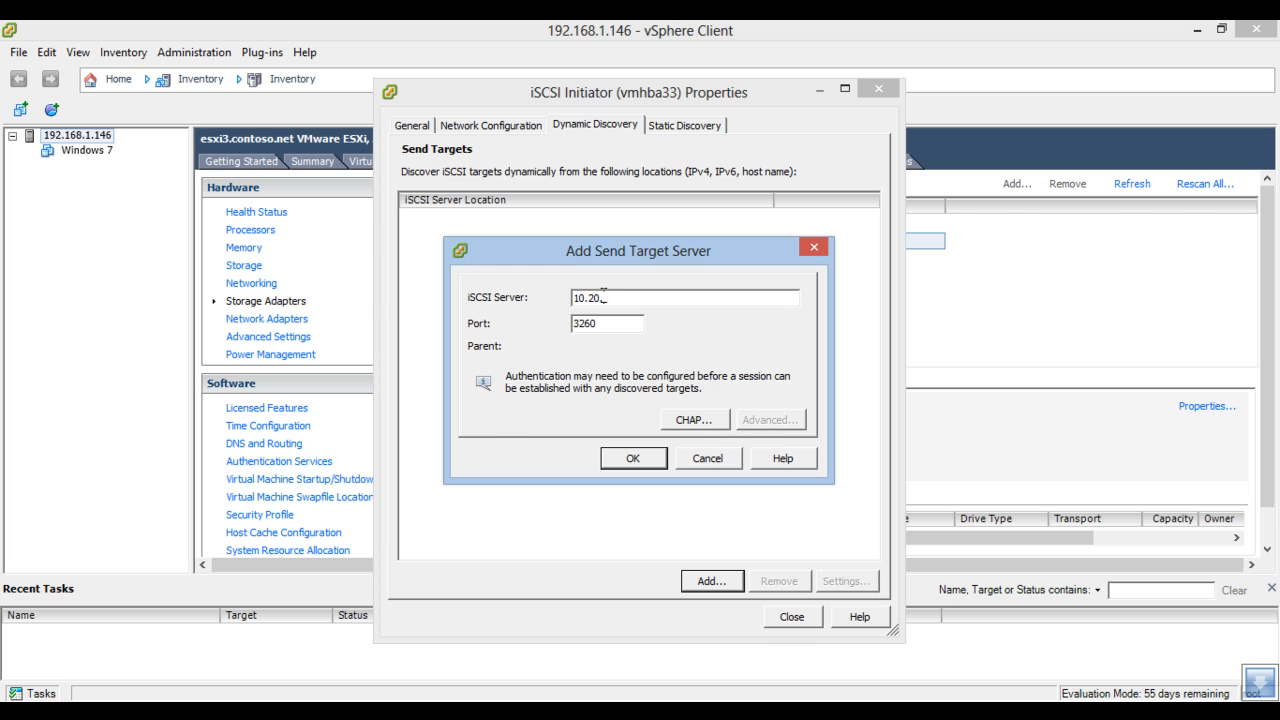
left_click(633, 458)
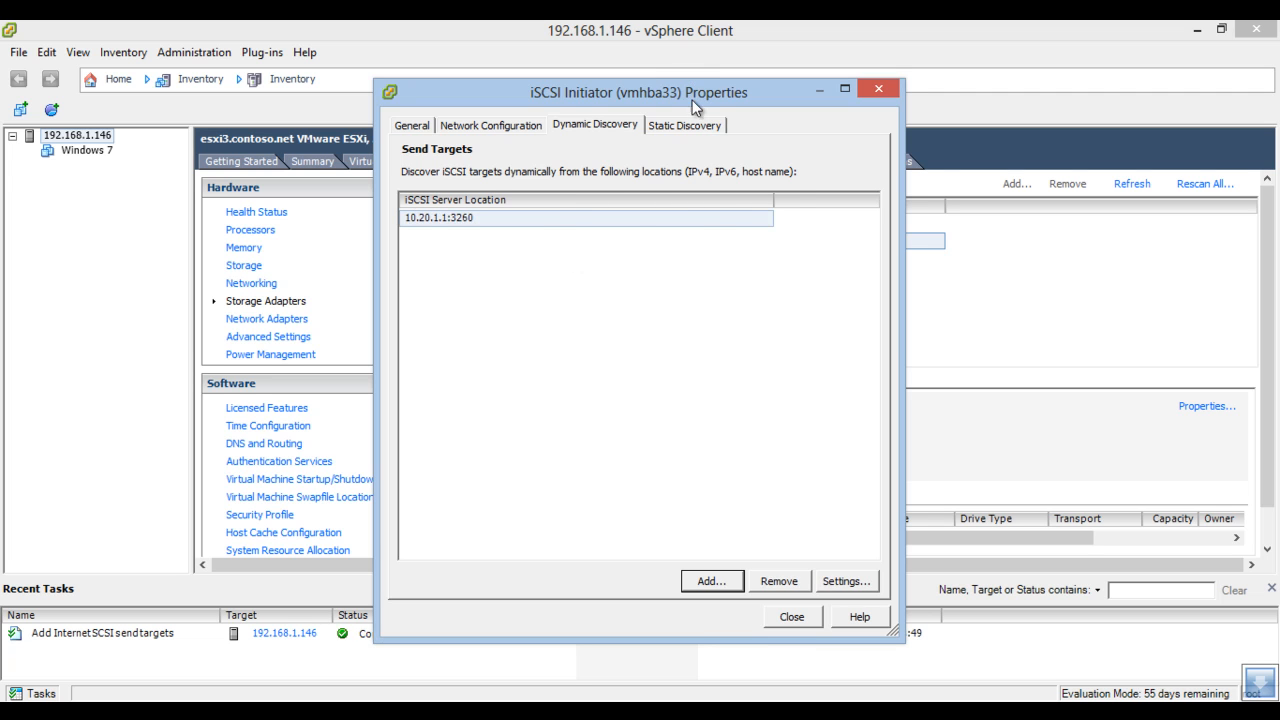
- Compare the iSCSI targets listed under static discovery with the server entry under dynamic discovery
left_click(684, 126)
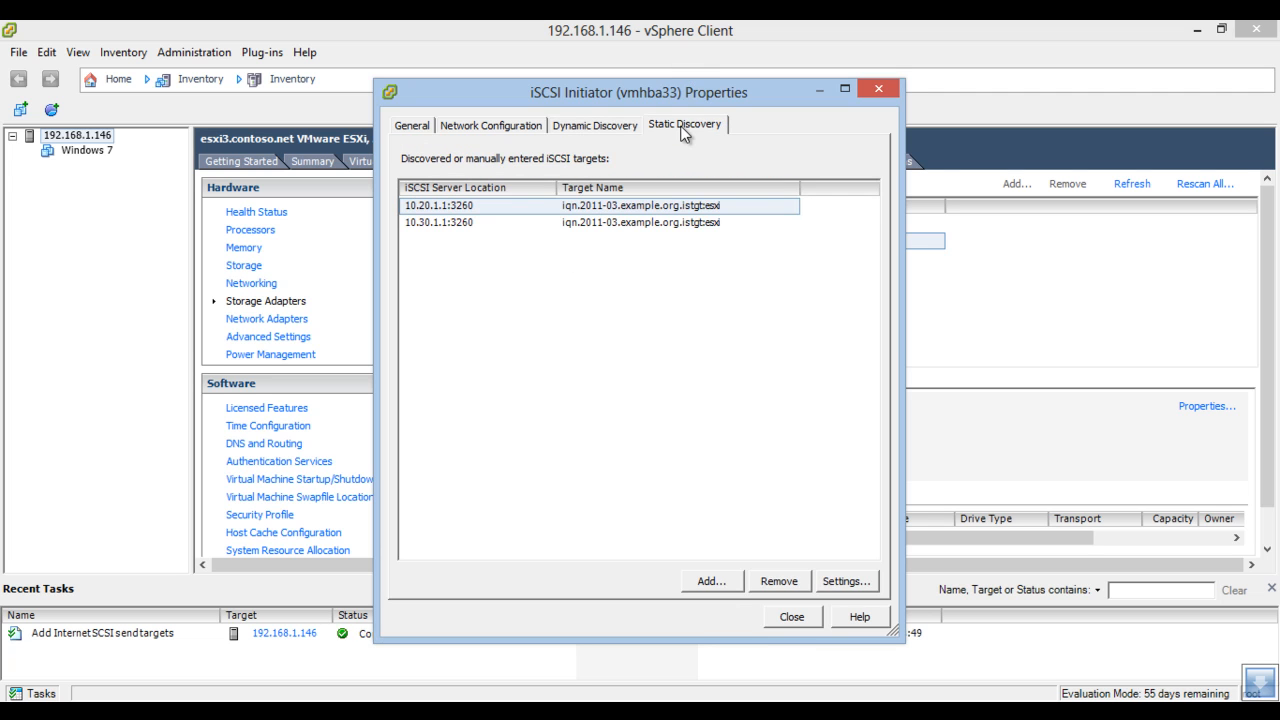
left_click(575, 126)
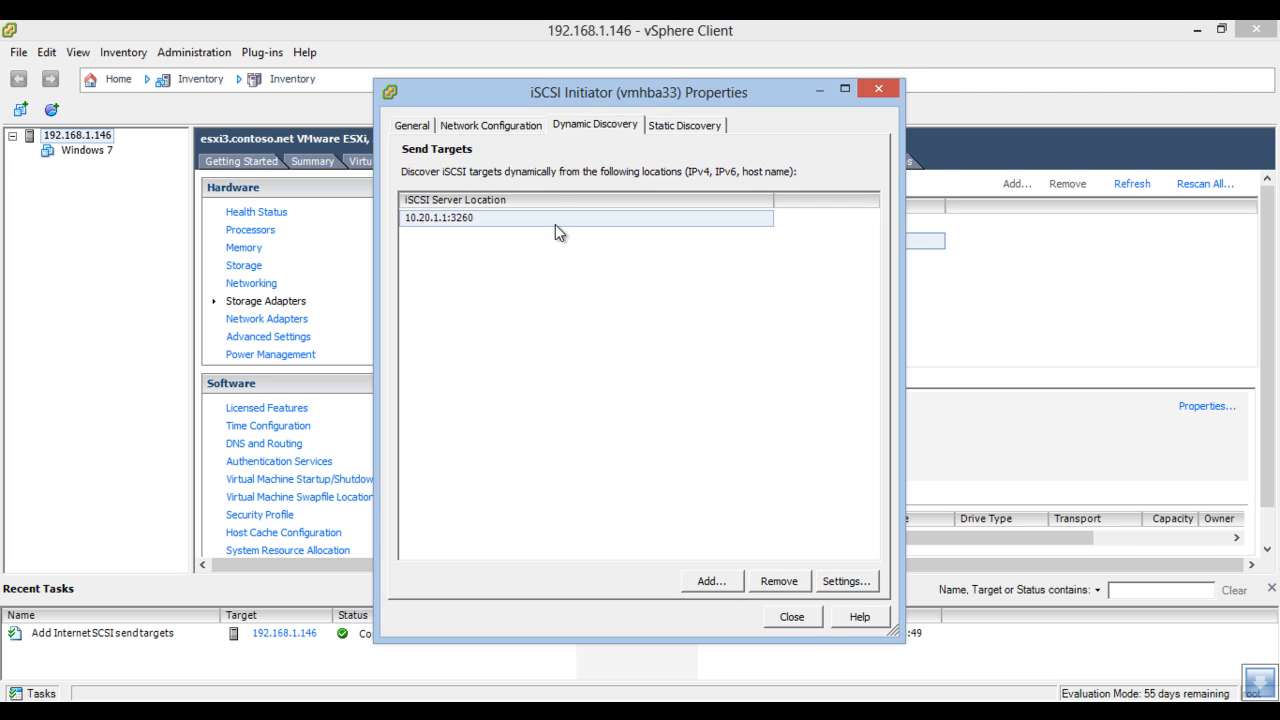
left_click(432, 221)
left_click(685, 124)
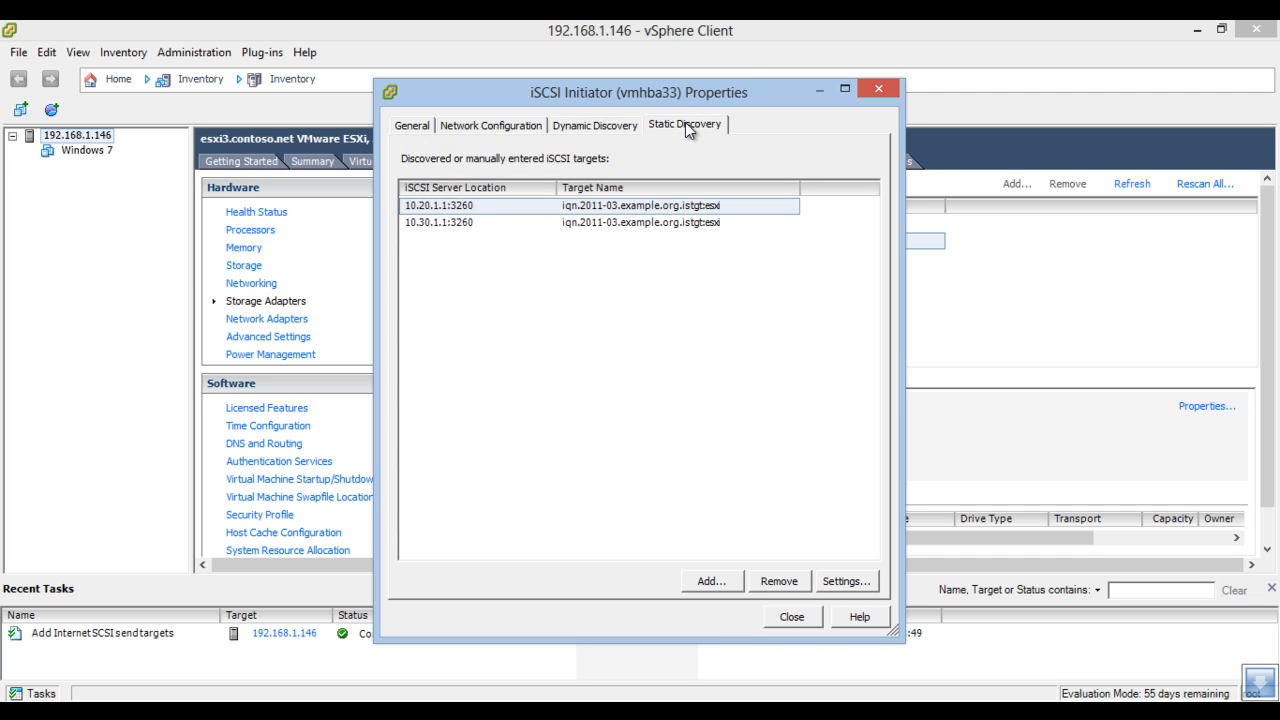
left_click(476, 205)
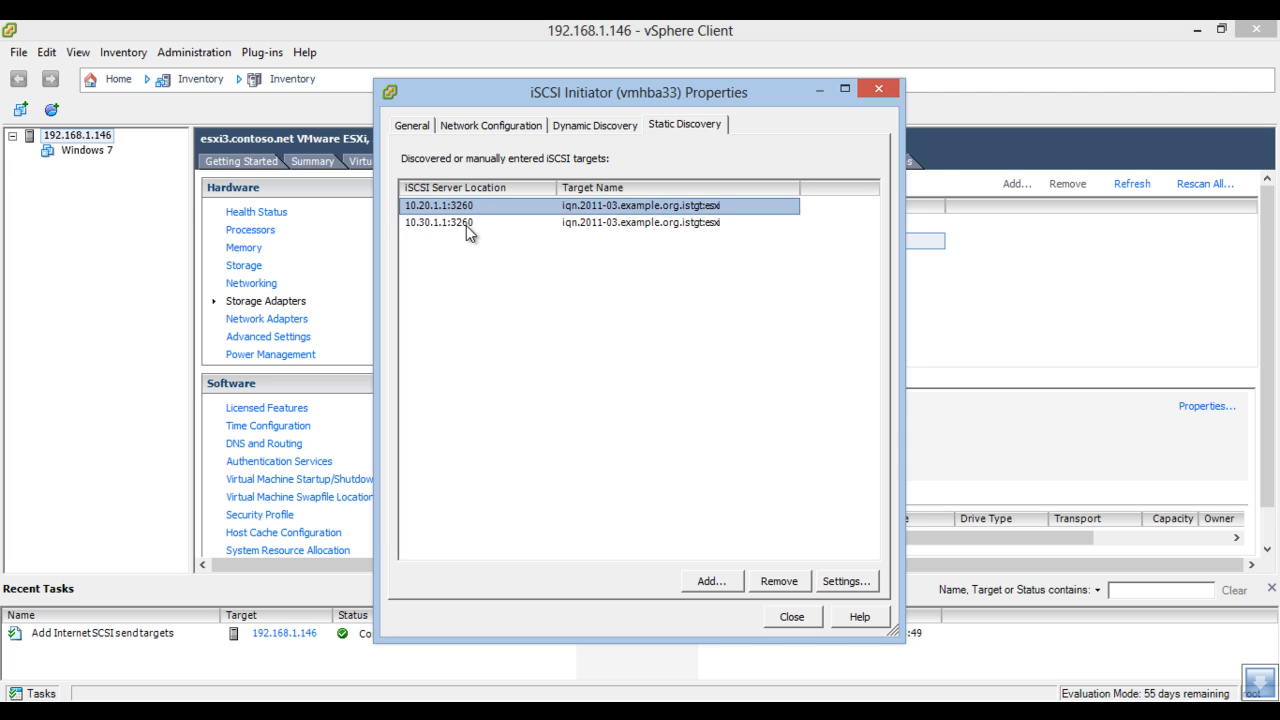
left_click(466, 225)
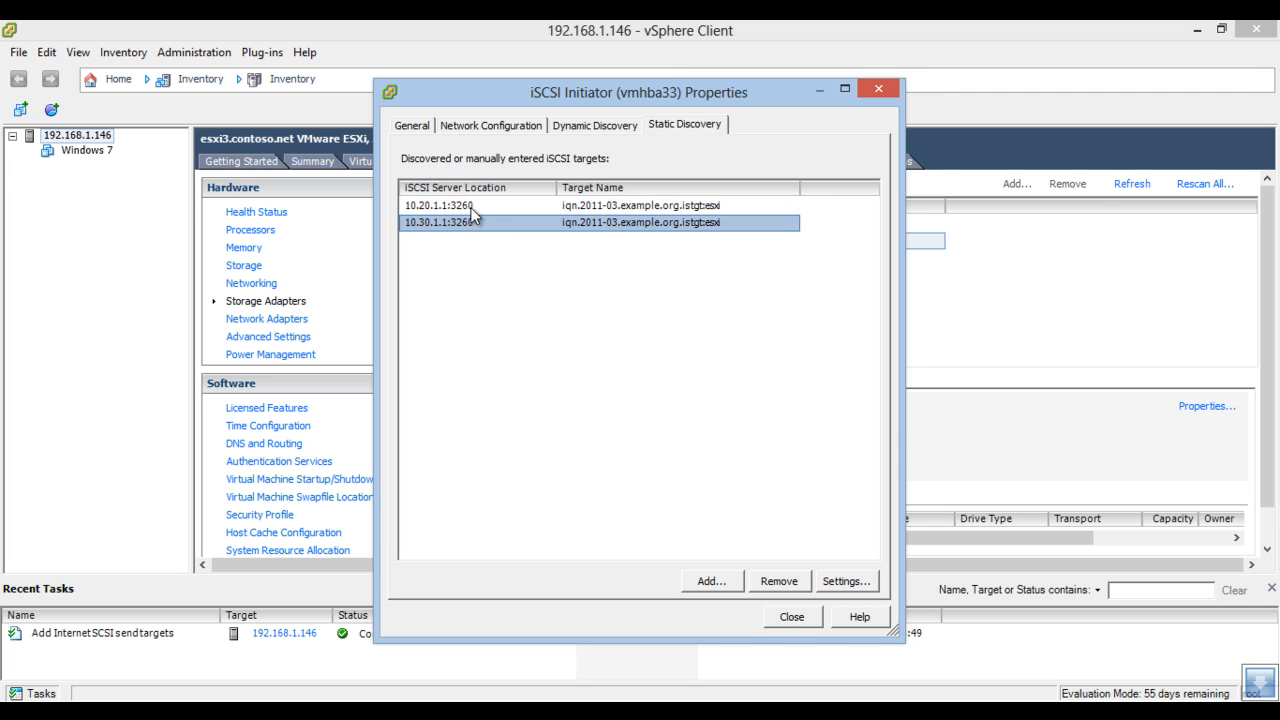
left_click(462, 205)
left_click(596, 126)
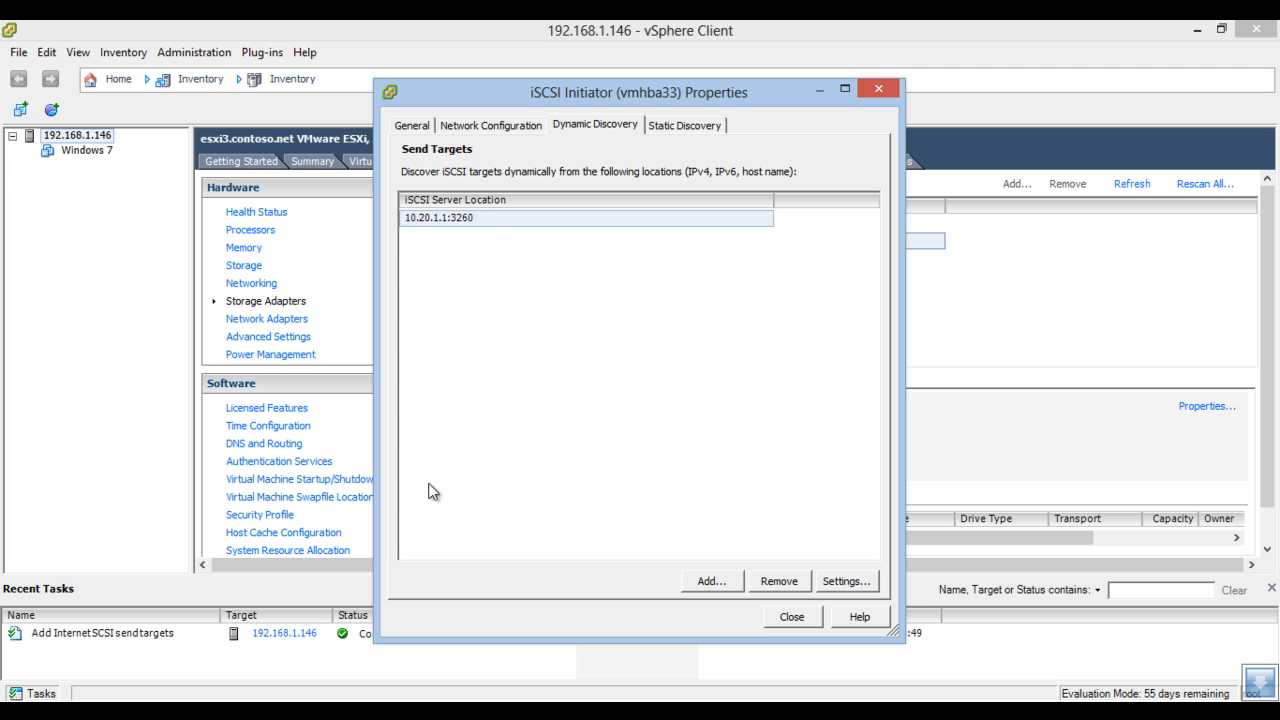
- Check the iSCSI portal groups in FreeNAS and compare their addresses with the static discovery targets of vmhba33
left_click(392, 710)
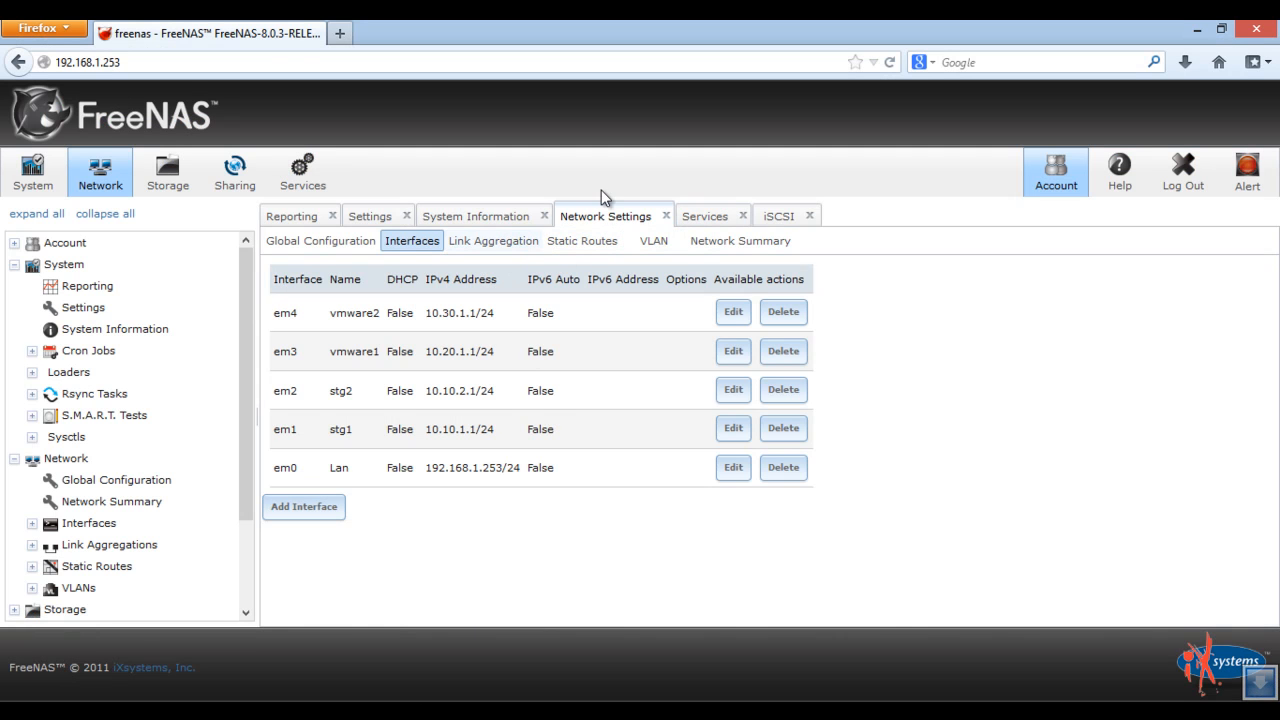
left_click(777, 212)
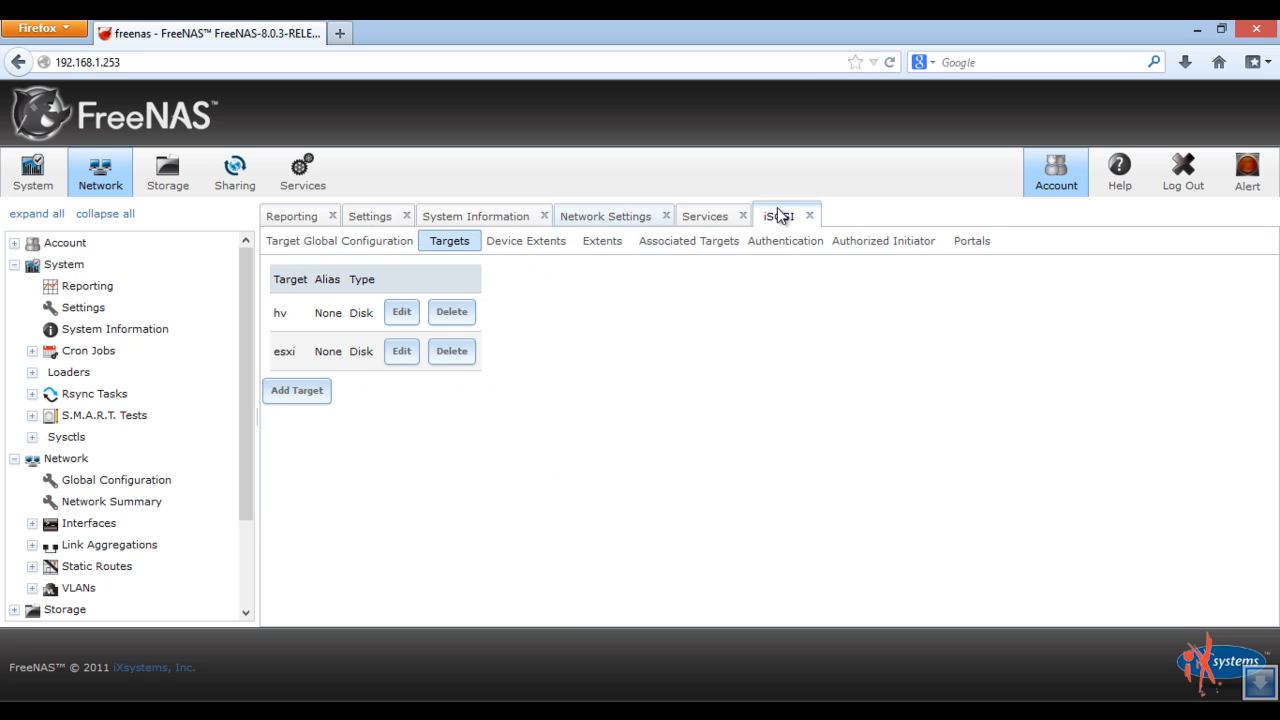
left_click(988, 241)
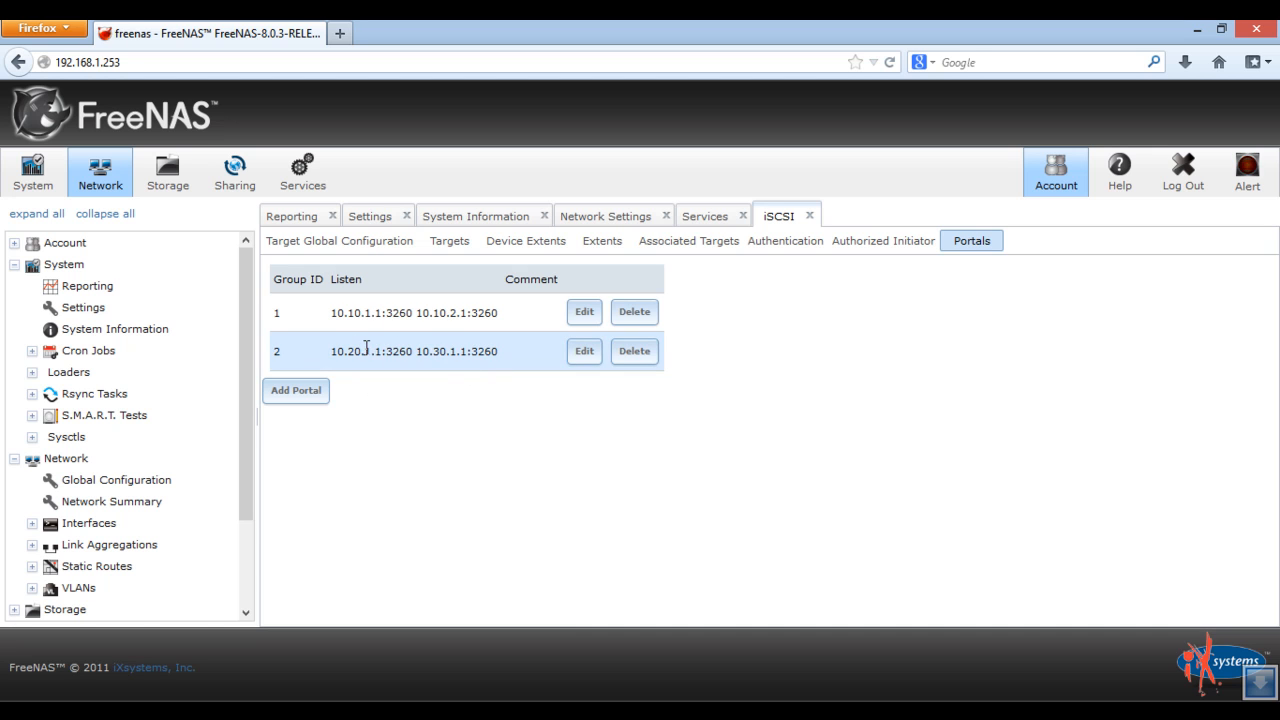
left_click(521, 243)
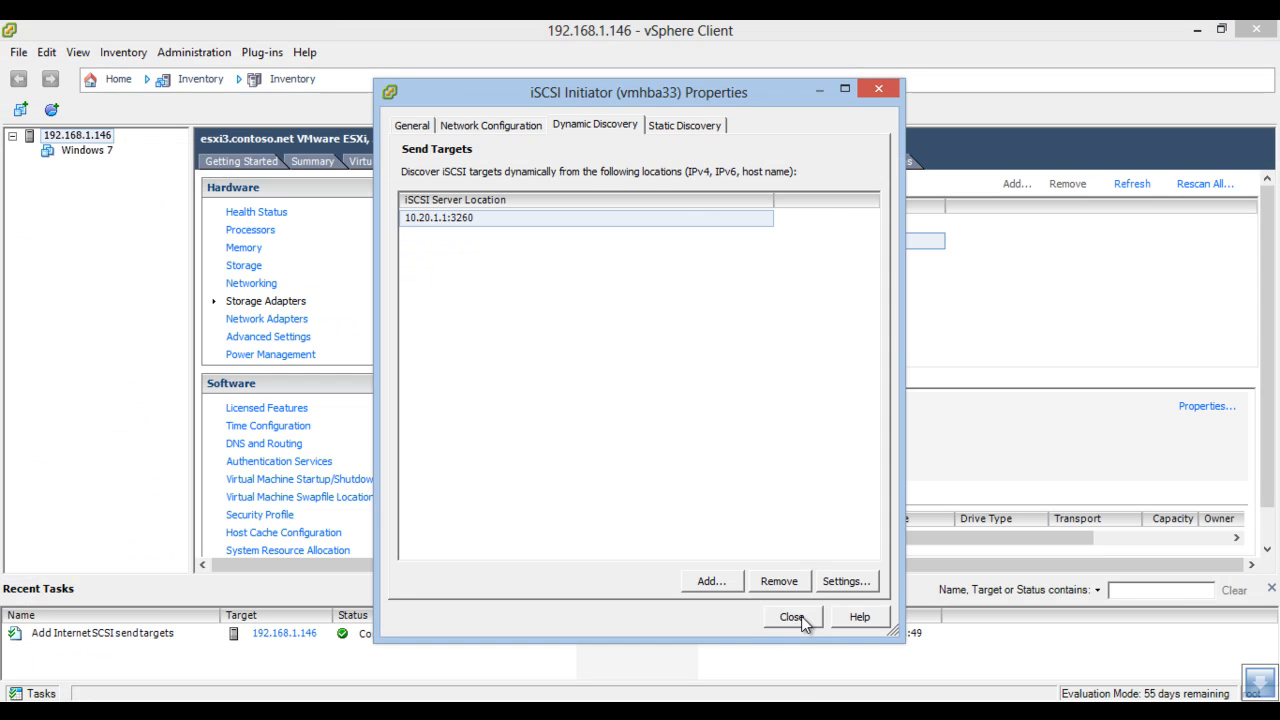
left_click(654, 126)
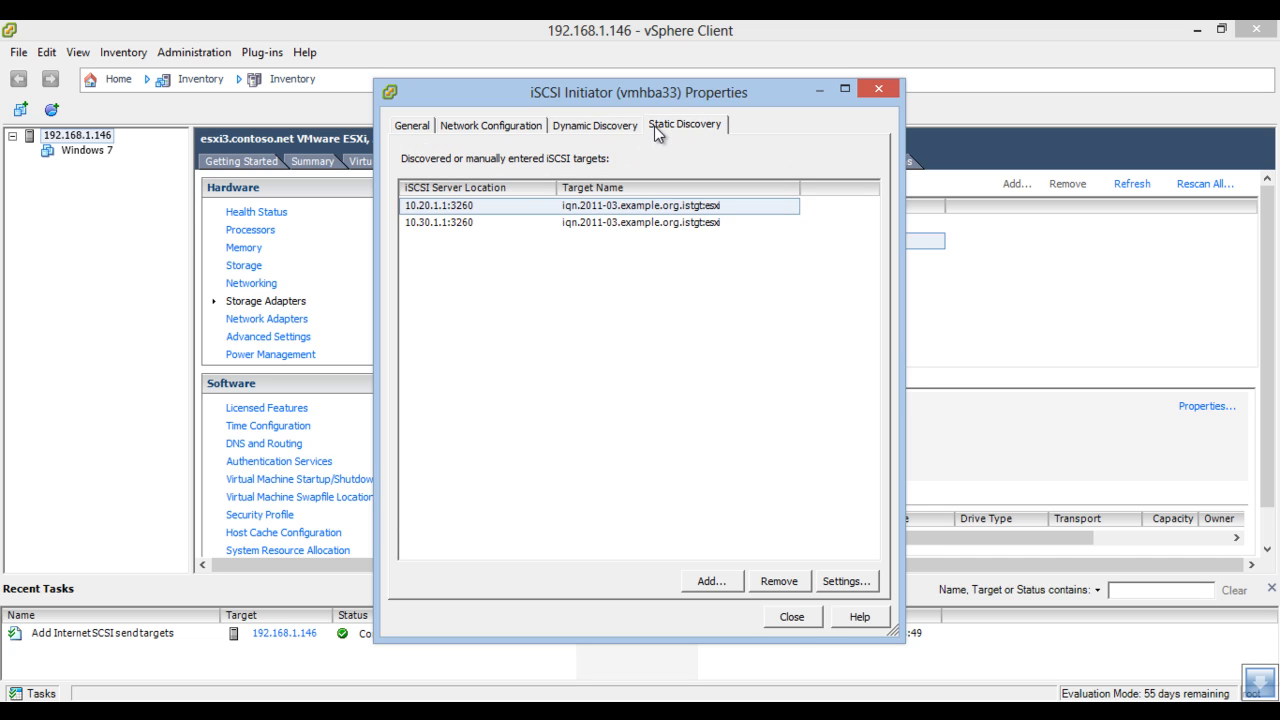
- Close the vmhba33 initiator properties, accept the rescan of the adapter and review its details
left_click(792, 617)
left_click(741, 440)
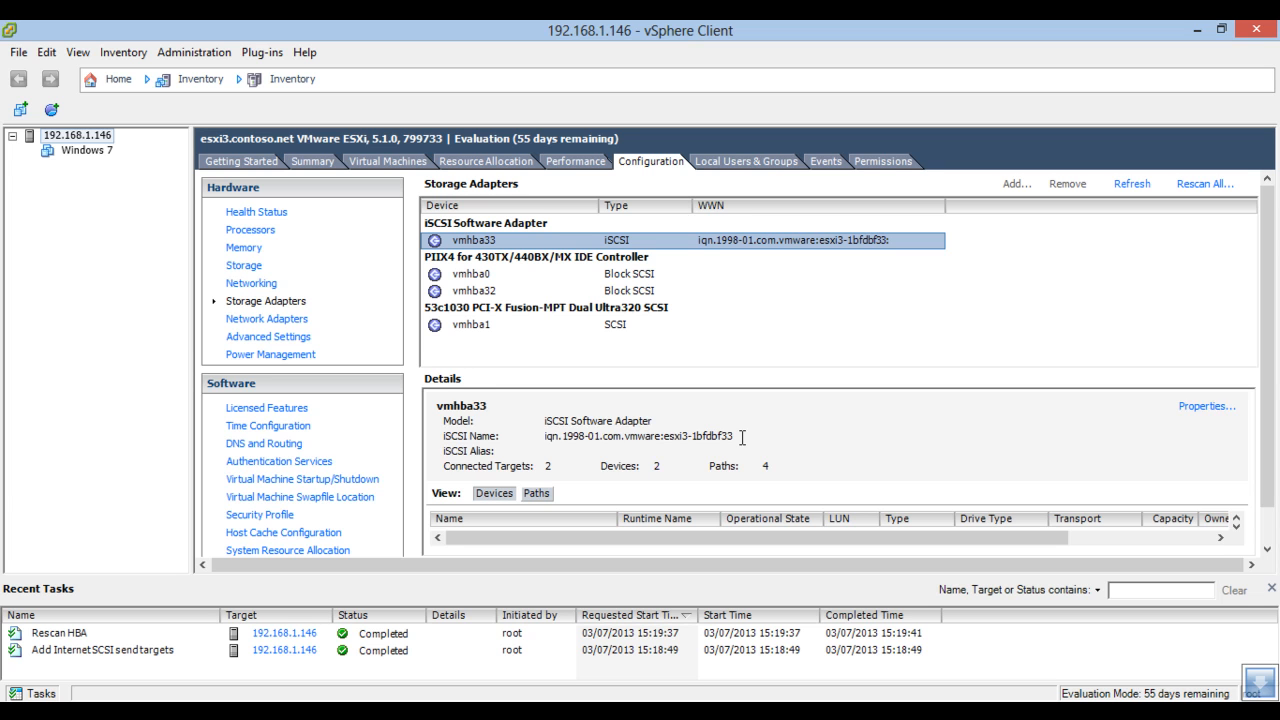
left_click(1267, 547)
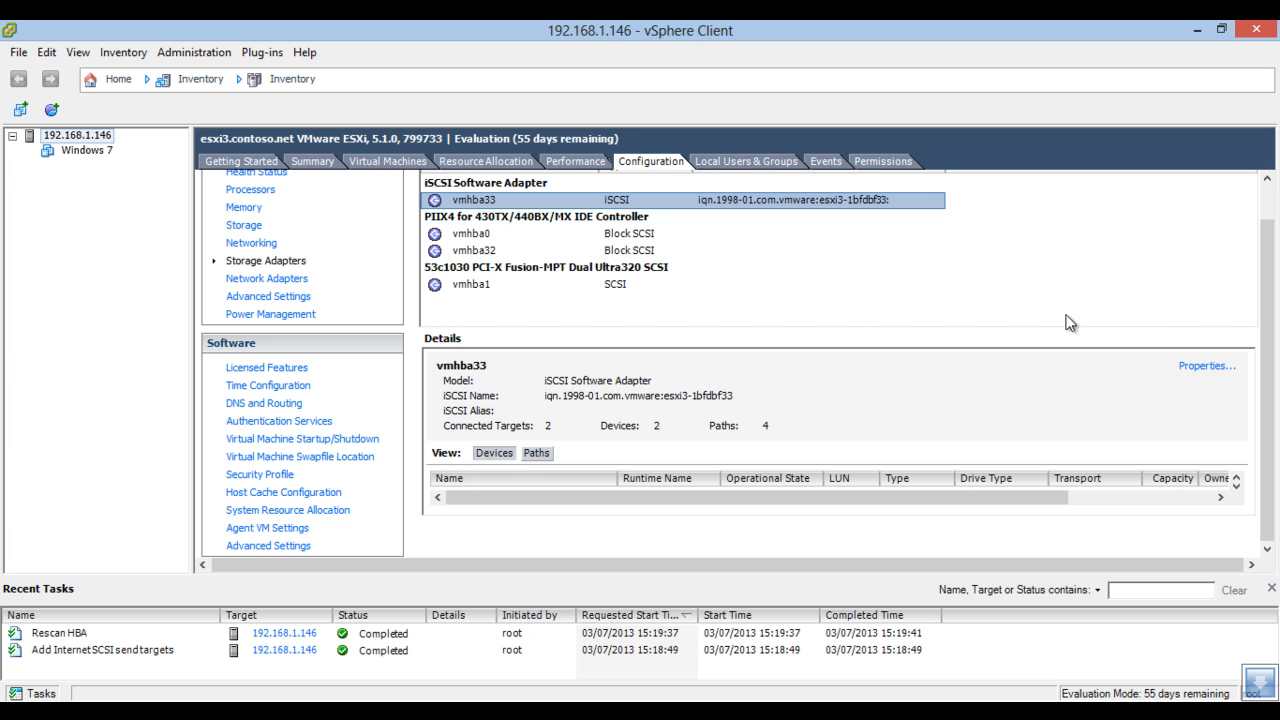
left_click(1267, 178)
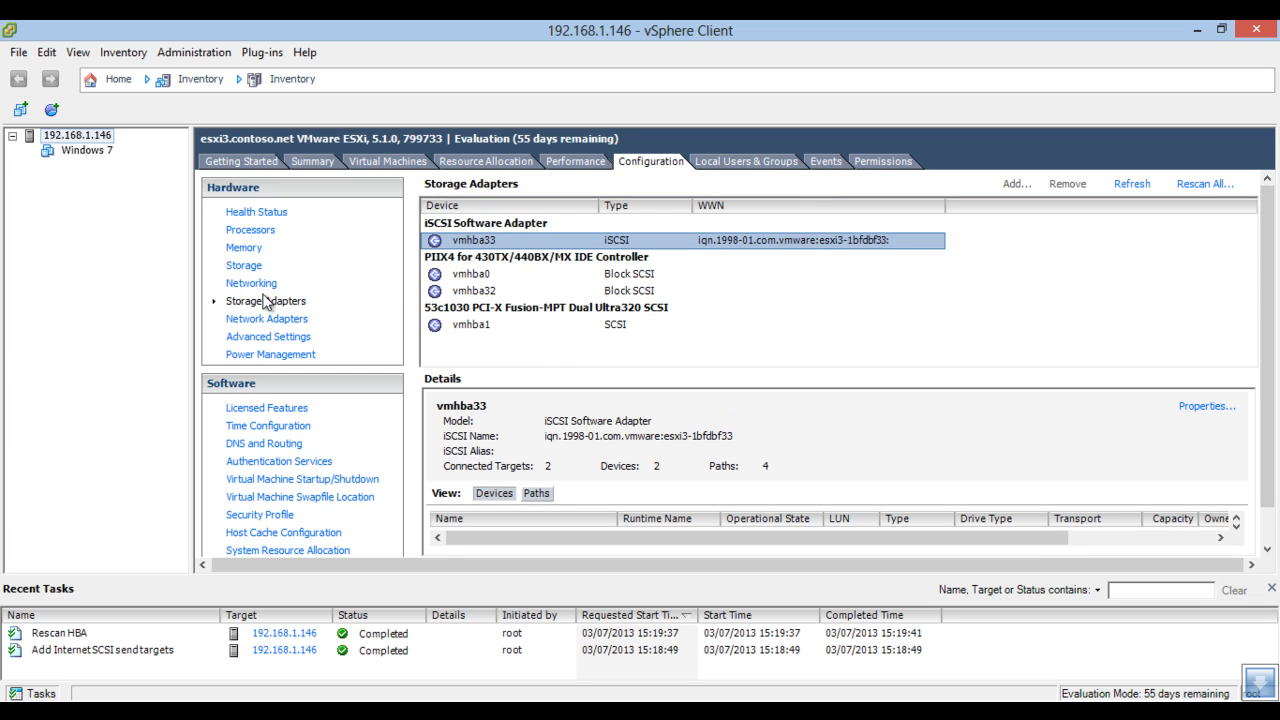
- Start adding Disk/LUN storage on the 100 GB FreeBSD iSCSI disk at LUN 0 with the VMFS-5 file system
left_click(247, 268)
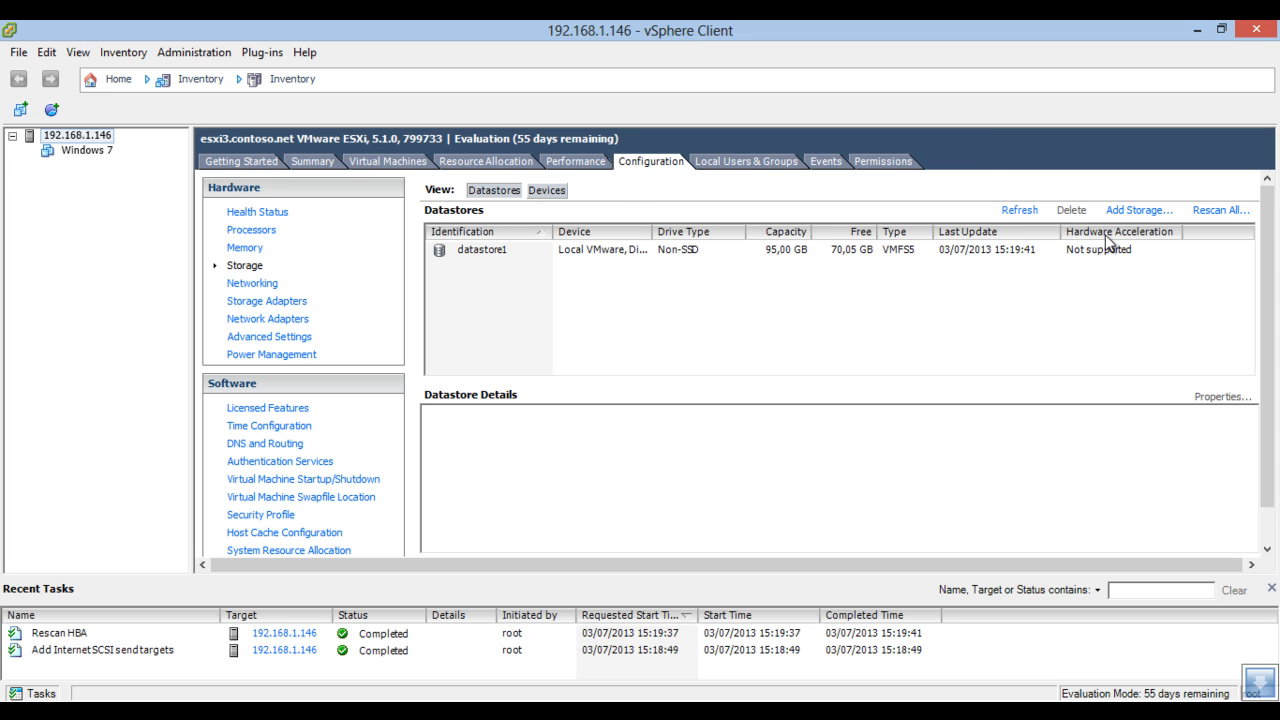
left_click(1140, 211)
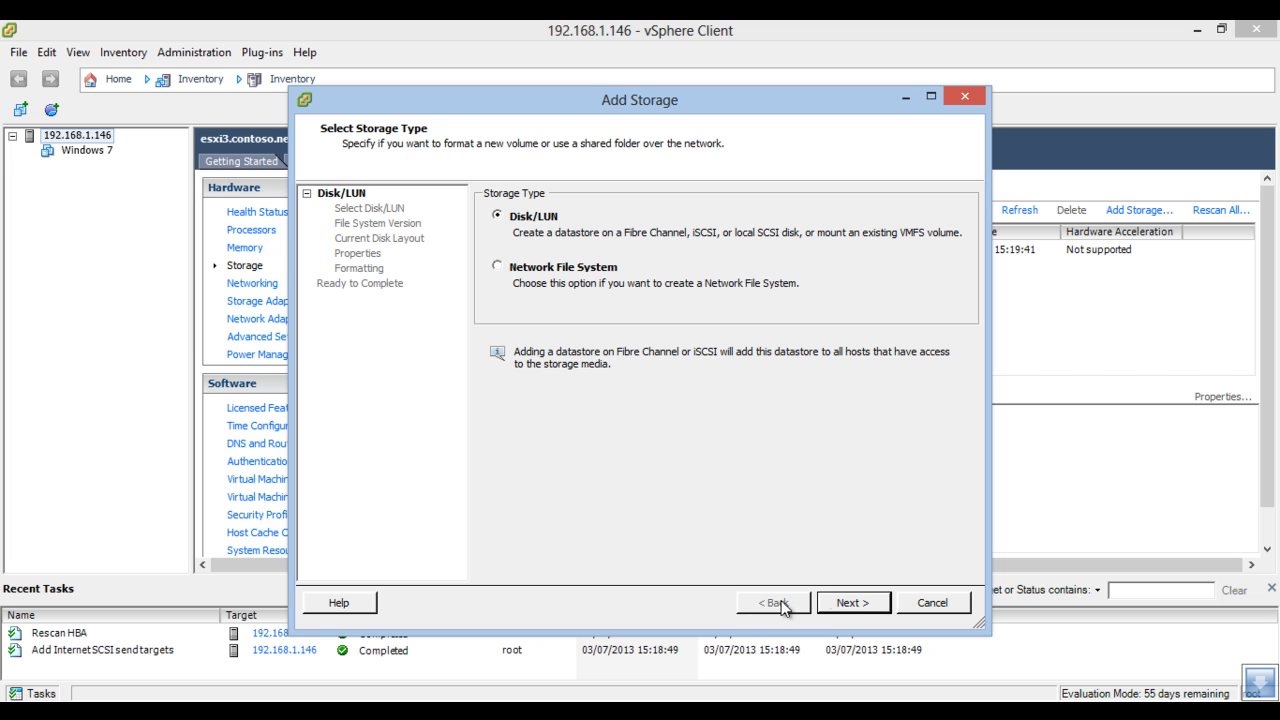
left_click(852, 603)
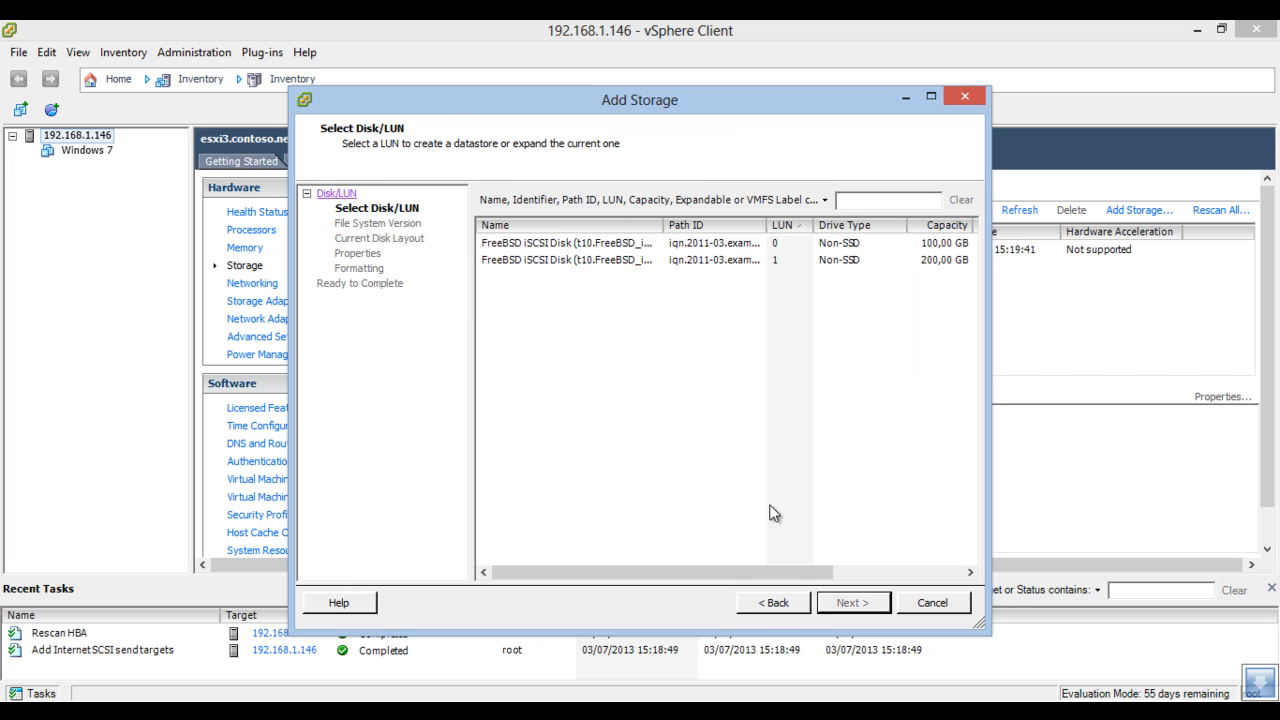
left_click(617, 244)
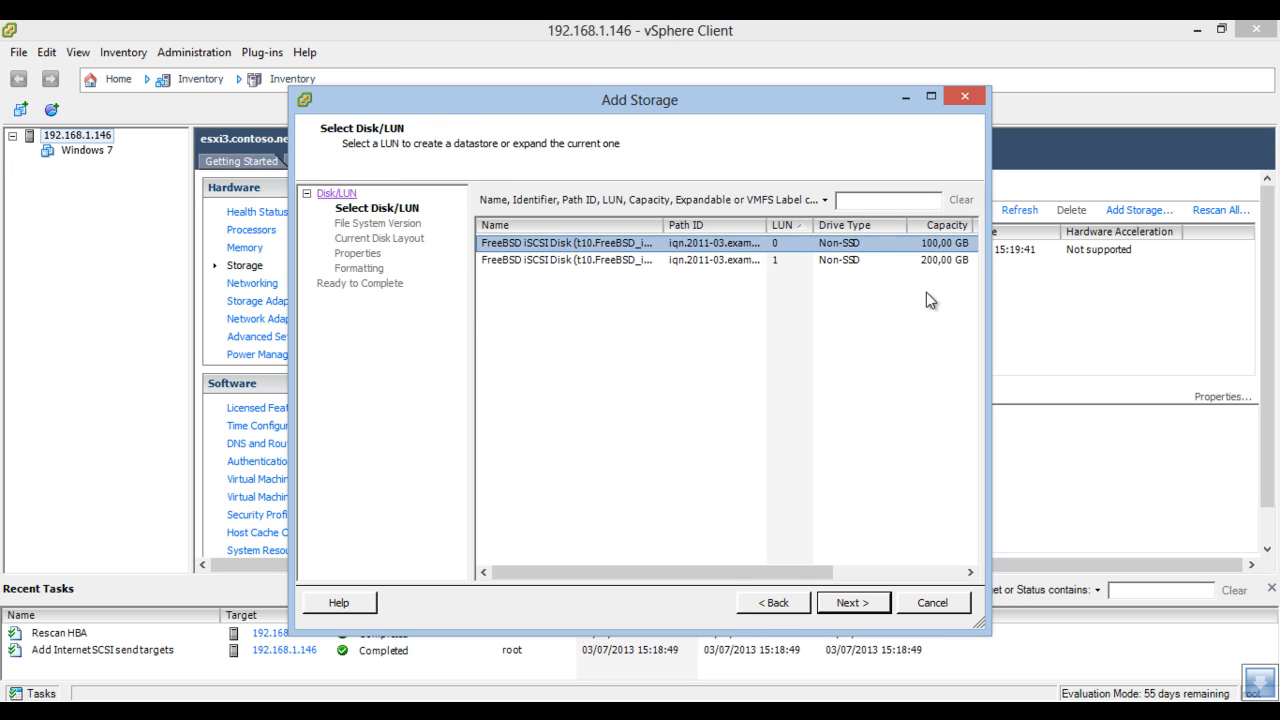
left_click(851, 603)
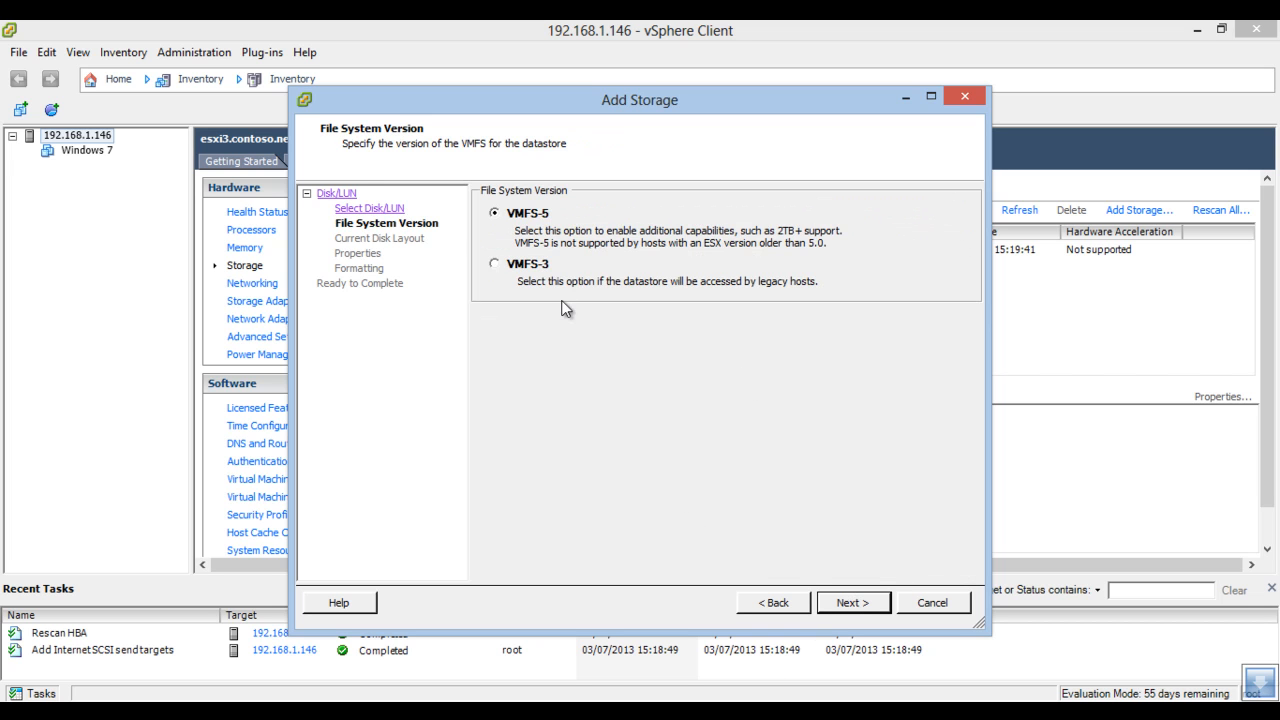
left_click(854, 604)
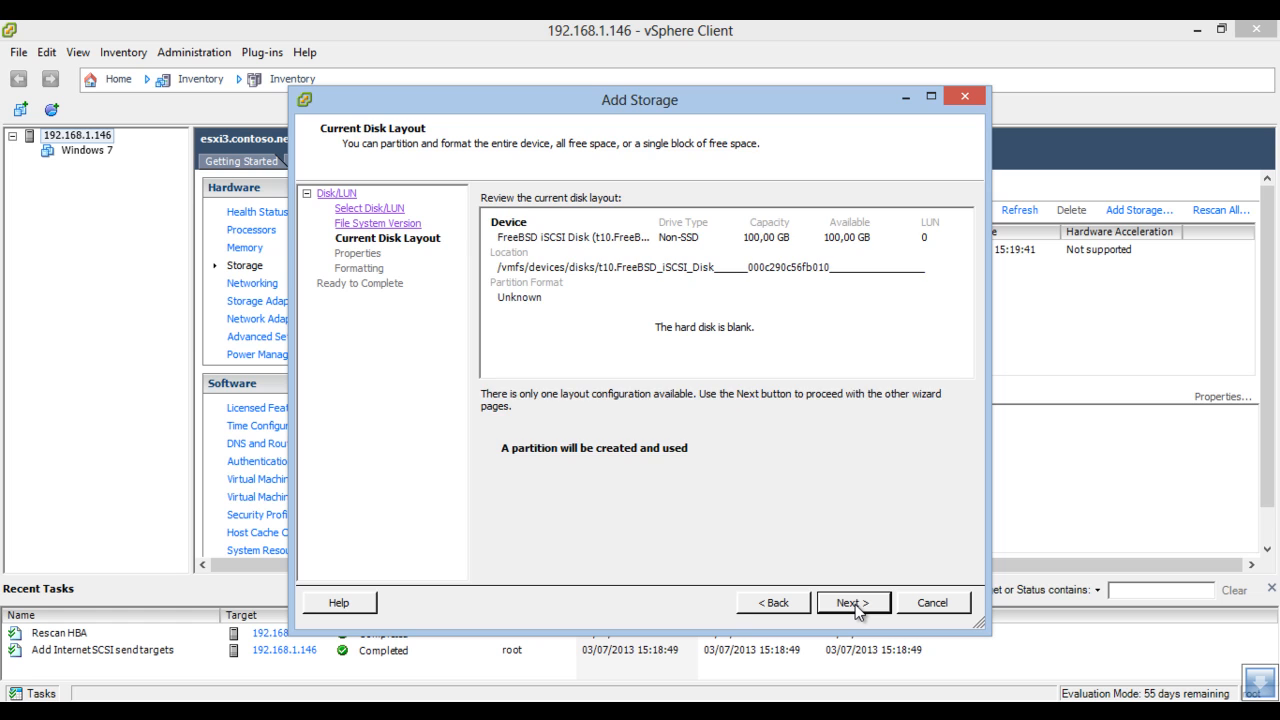
- Name the datastore vms1, use the maximum available space and finish creating it
left_click(854, 604)
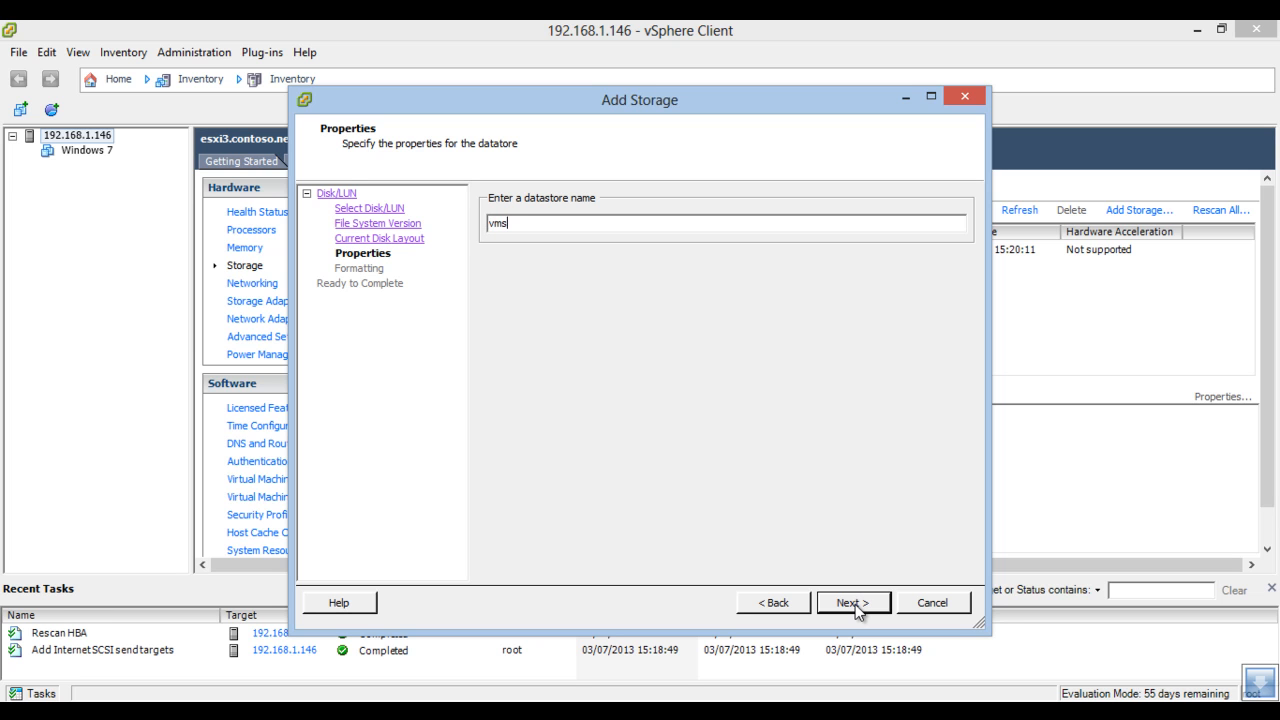
type("1")
left_click(842, 604)
left_click(843, 604)
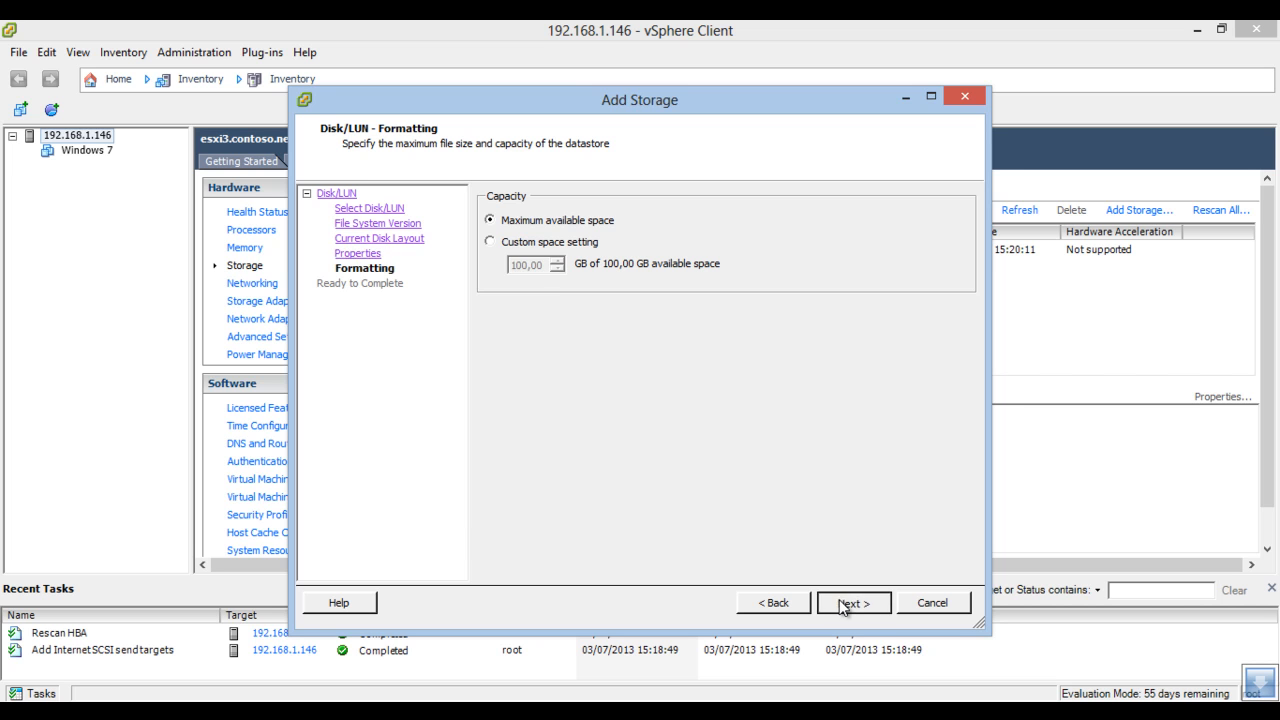
left_click(841, 604)
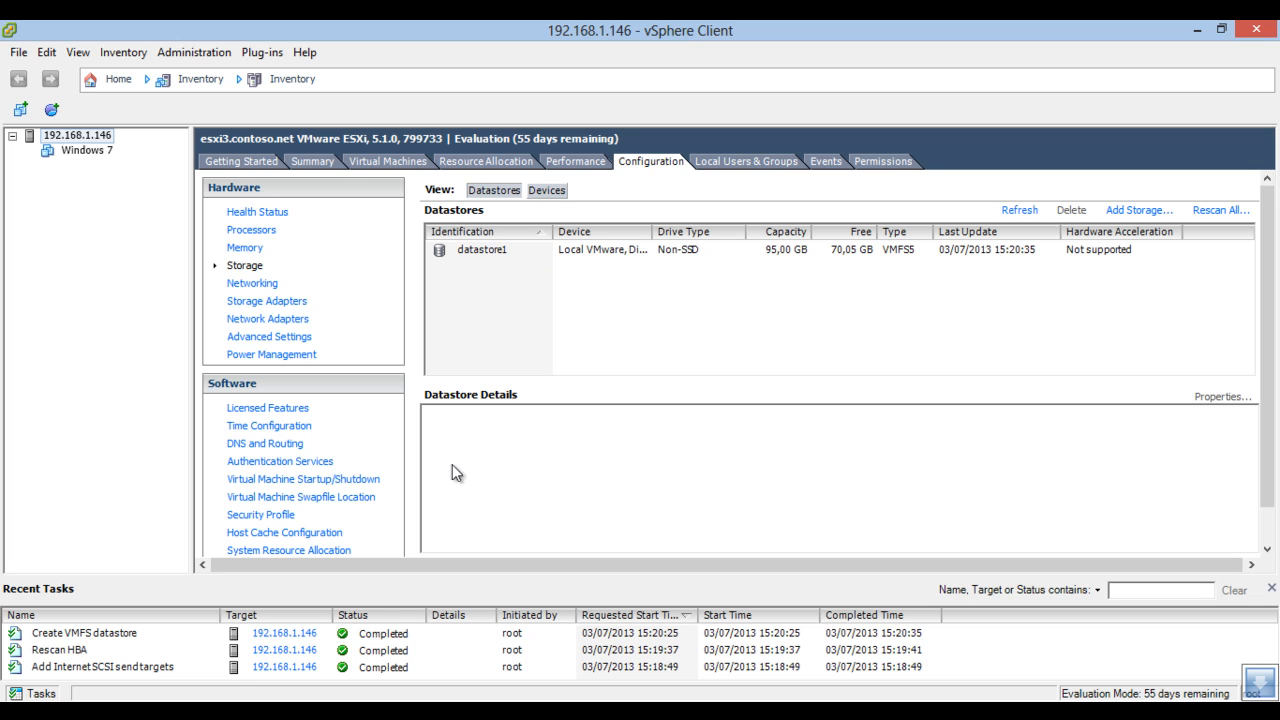
- Review the datastore details of vms1, including its location, capacity and path selection
left_click(516, 271)
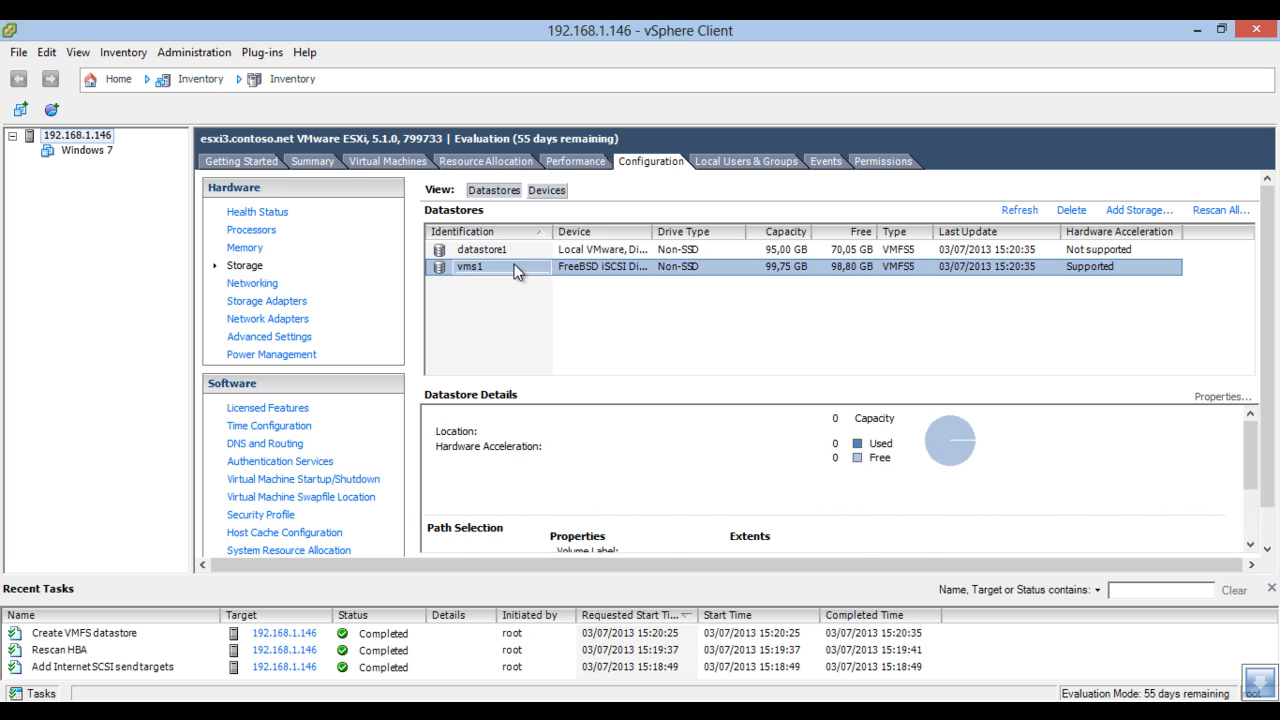
mouse_move(1252, 458)
left_mouse_down()
mouse_move(1252, 505)
mouse_move(1250, 440)
left_mouse_up()
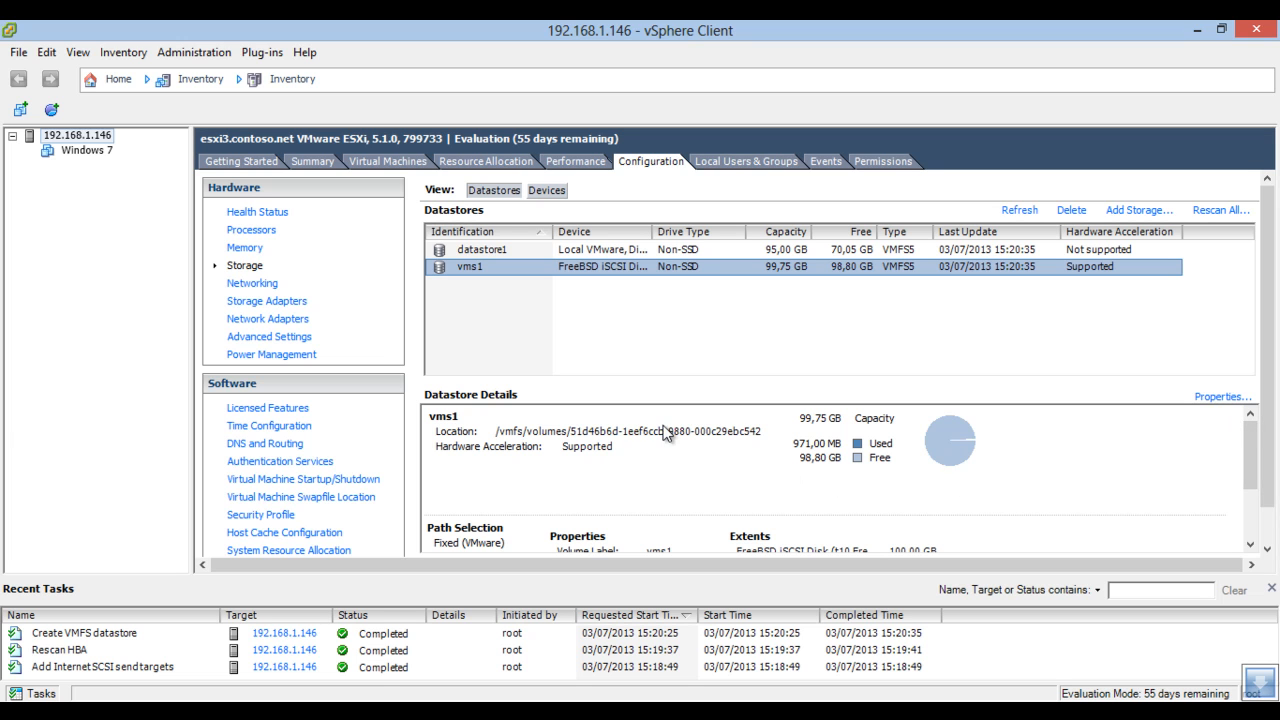
mouse_move(1251, 462)
left_mouse_down()
mouse_move(1254, 520)
mouse_move(1251, 440)
left_mouse_up()
- In the storage devices view, open path management for the 100 GB FreeBSD iSCSI disk at LUN 0
left_click(546, 190)
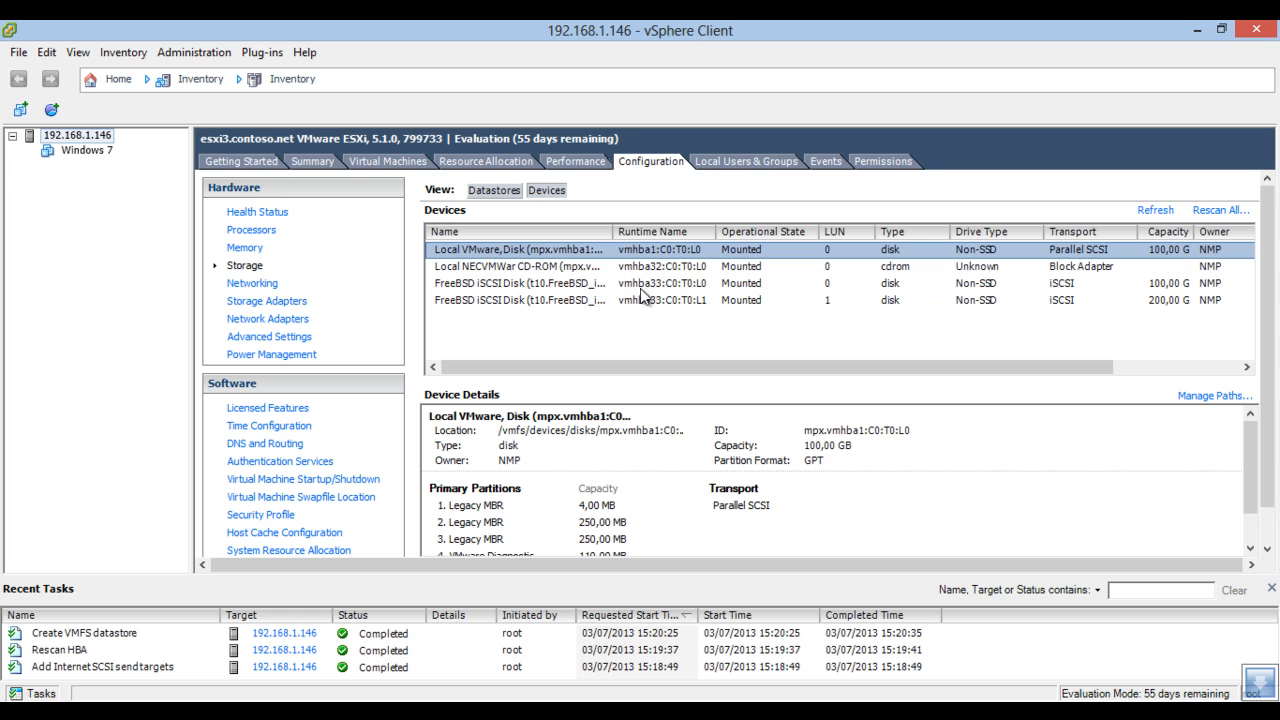
left_click(598, 286)
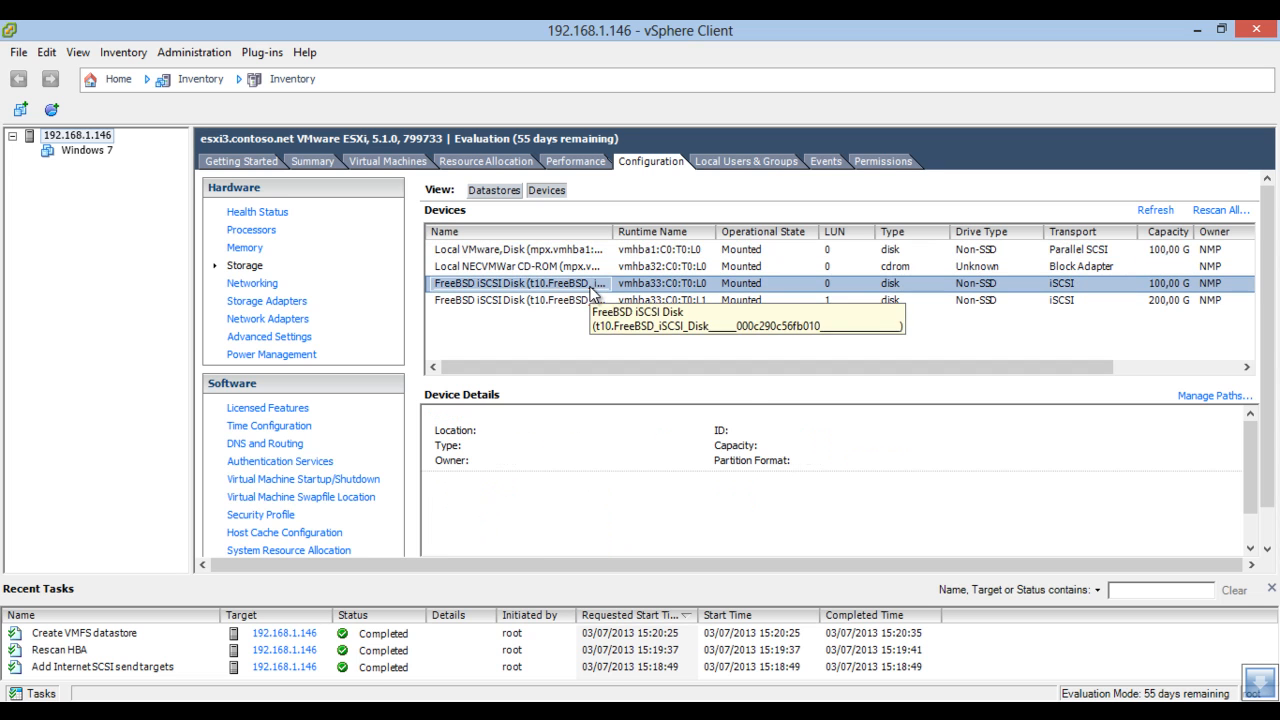
mouse_move(1251, 444)
left_mouse_down()
mouse_move(1251, 491)
mouse_move(1247, 428)
left_mouse_up()
left_click(1221, 395)
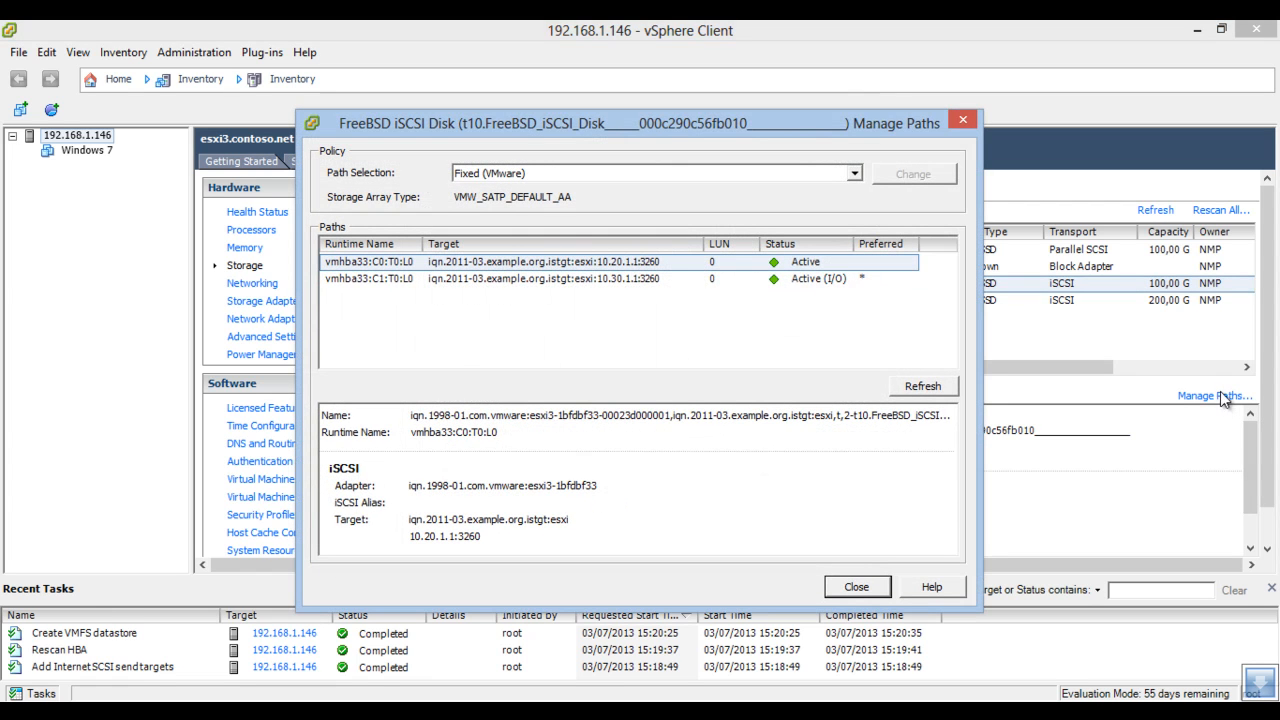
- Compare the details and status of the paths through 10.20.1.1 and 10.30.1.1
left_click(554, 262)
left_click(554, 279)
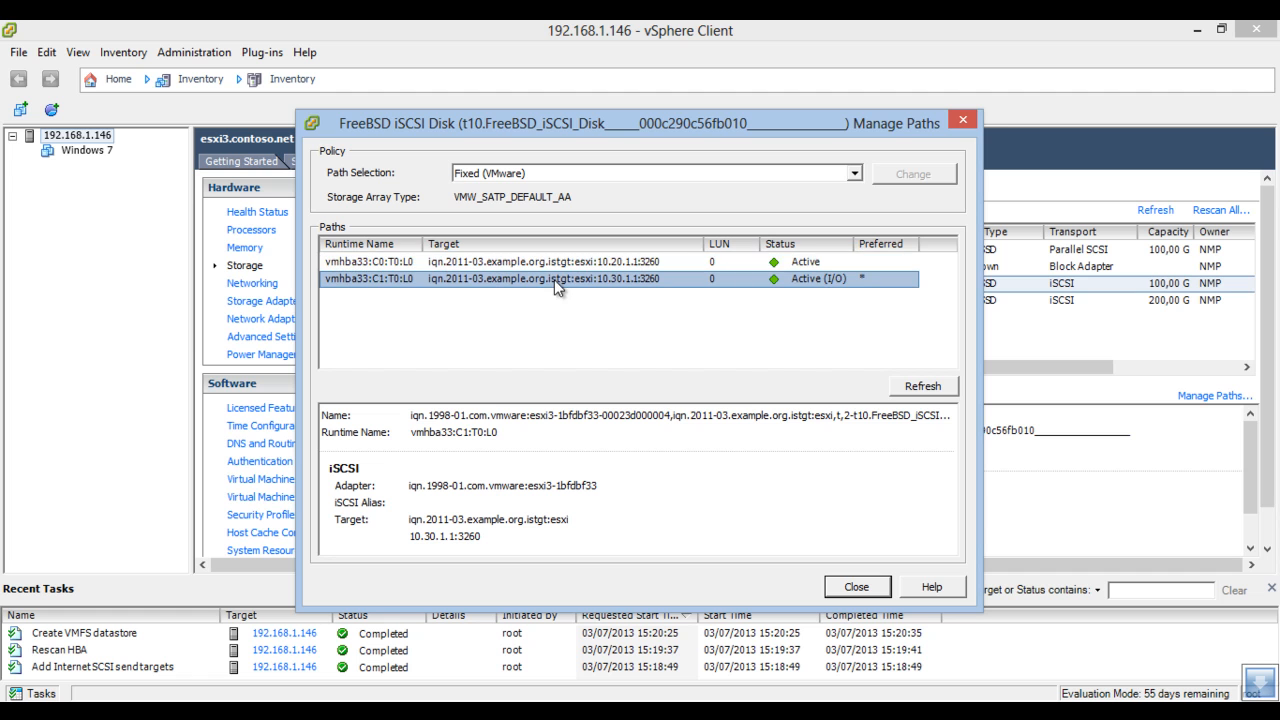
left_click(559, 265)
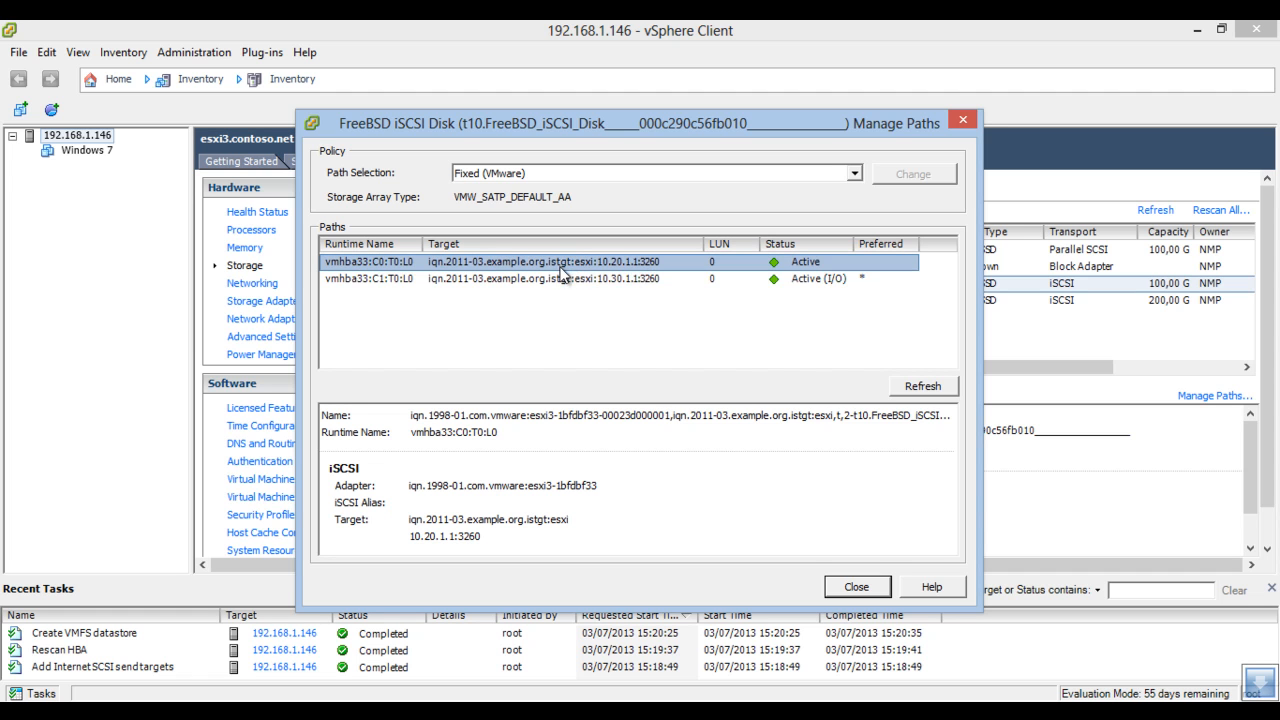
left_click(606, 279)
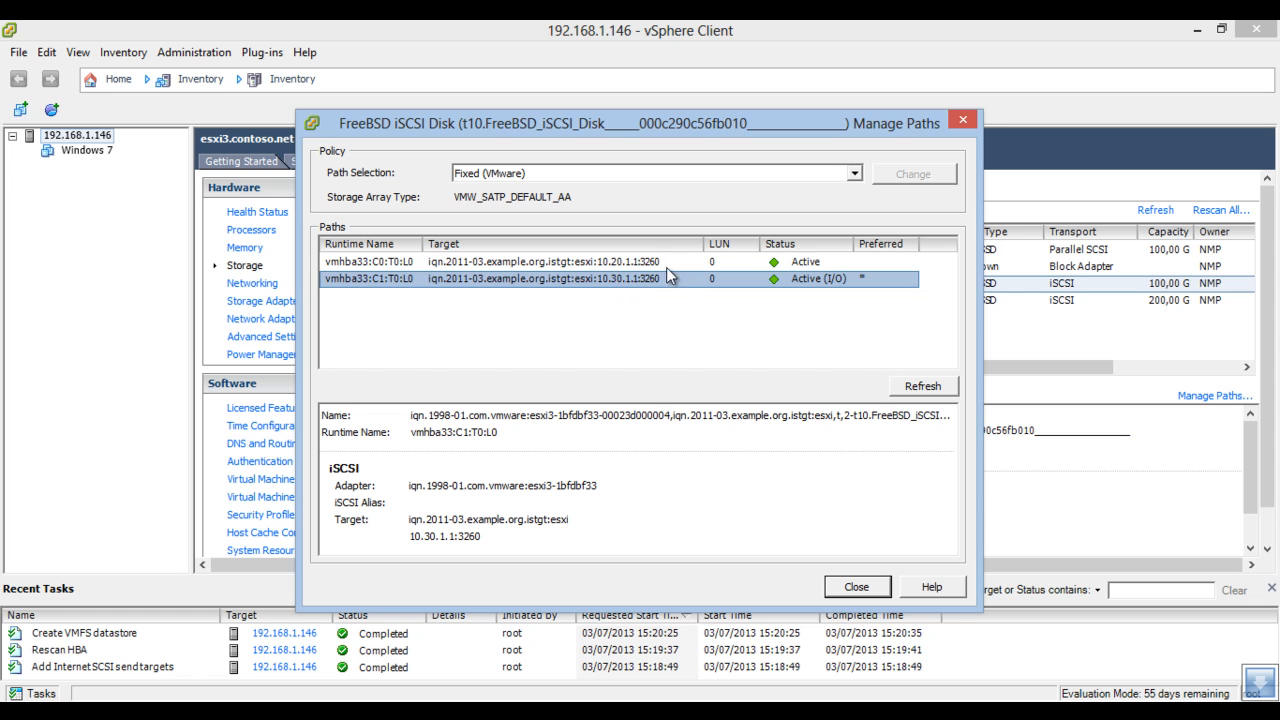
left_click(655, 263)
left_click(652, 281)
left_click(636, 261)
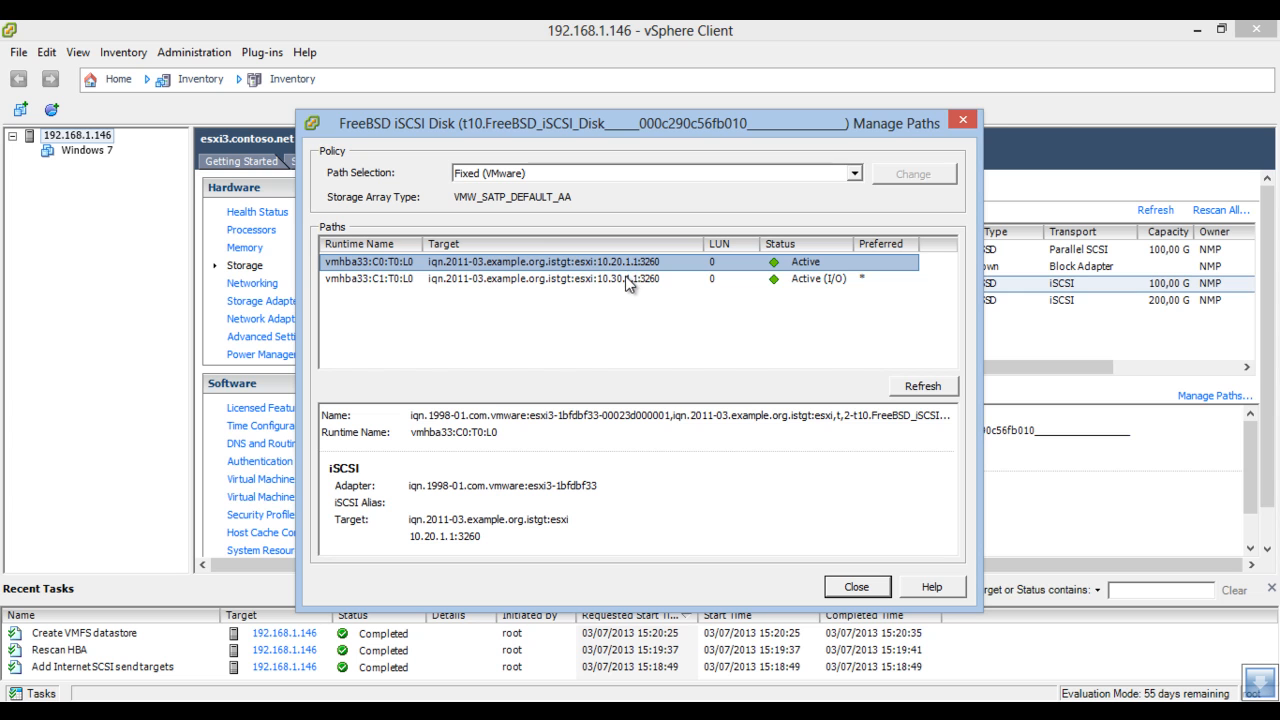
left_click(628, 282)
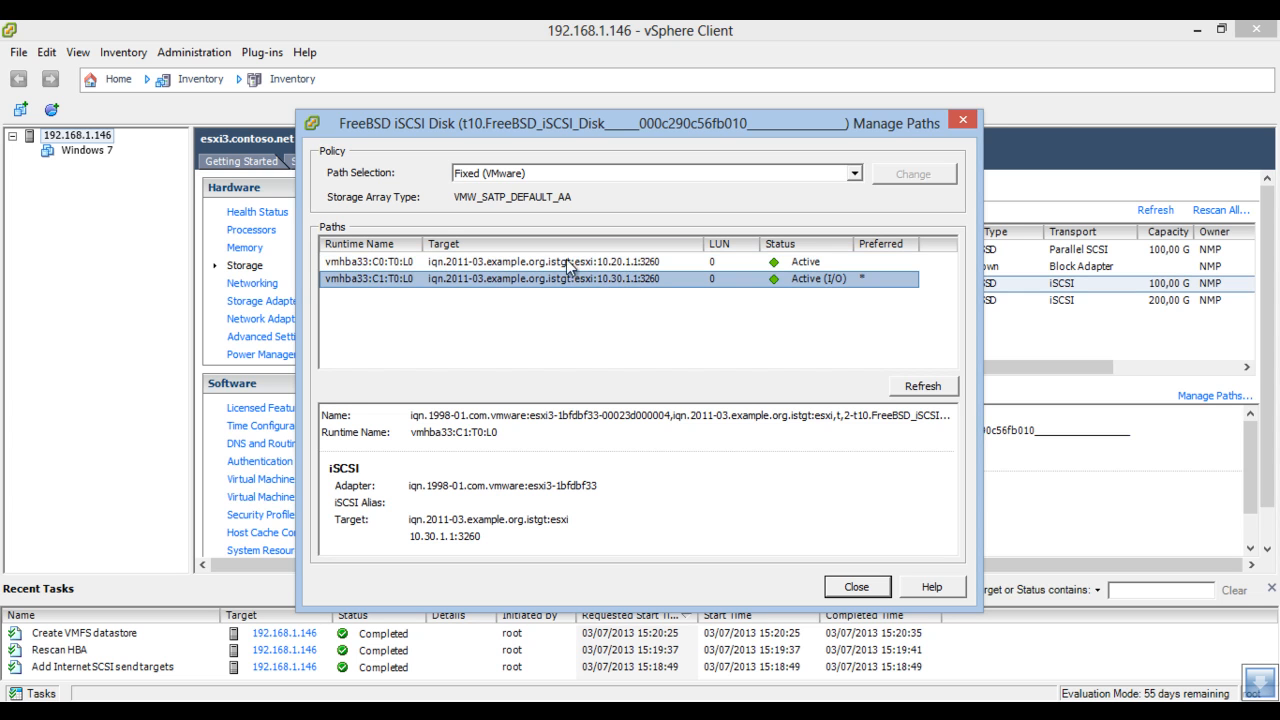
- Try Round Robin (VMware) as the path selection policy without applying it and switch back to Fixed (VMware)
left_click(786, 176)
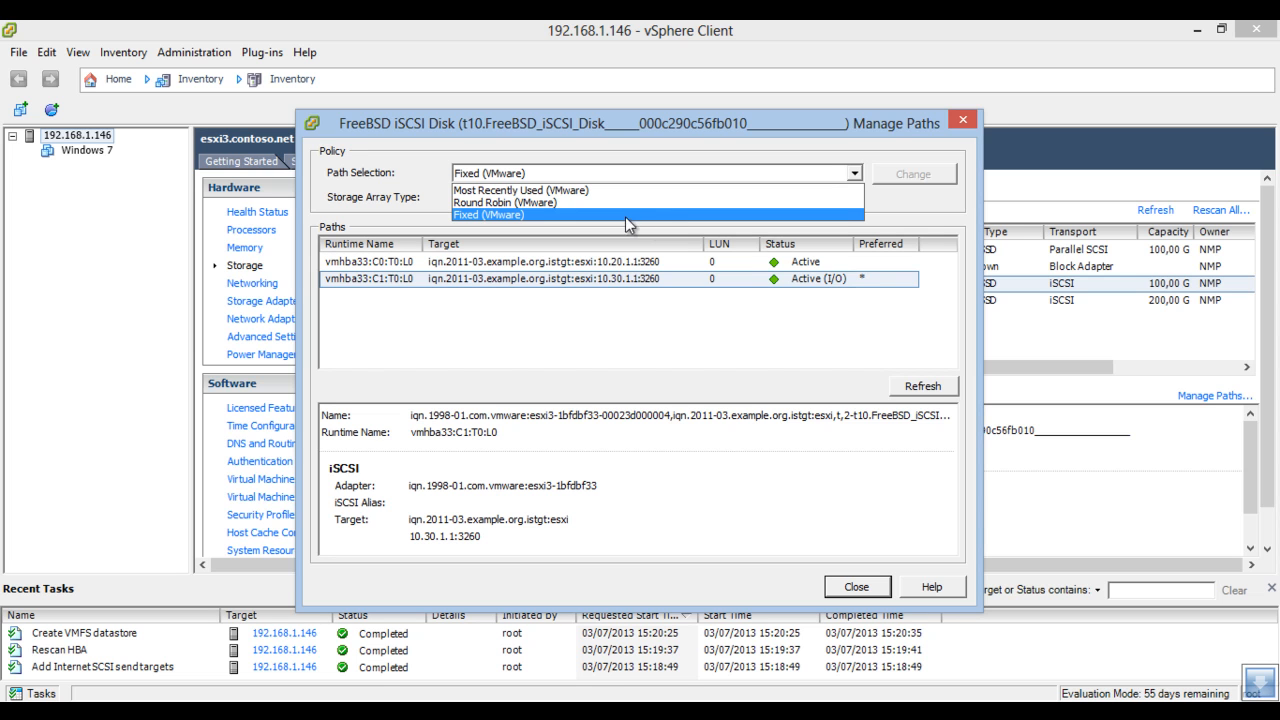
left_click(545, 203)
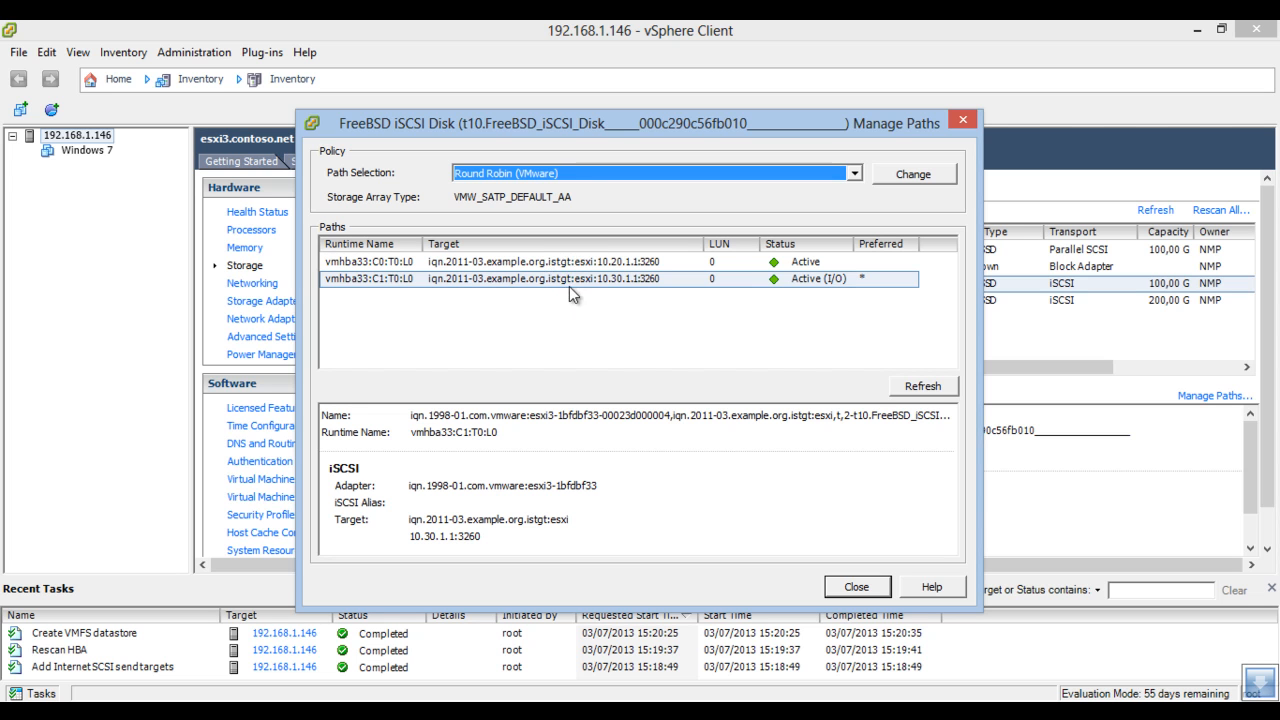
left_click(586, 172)
left_click(573, 211)
- Recheck both iSCSI paths under the Fixed (VMware) policy and close path management
left_click(578, 265)
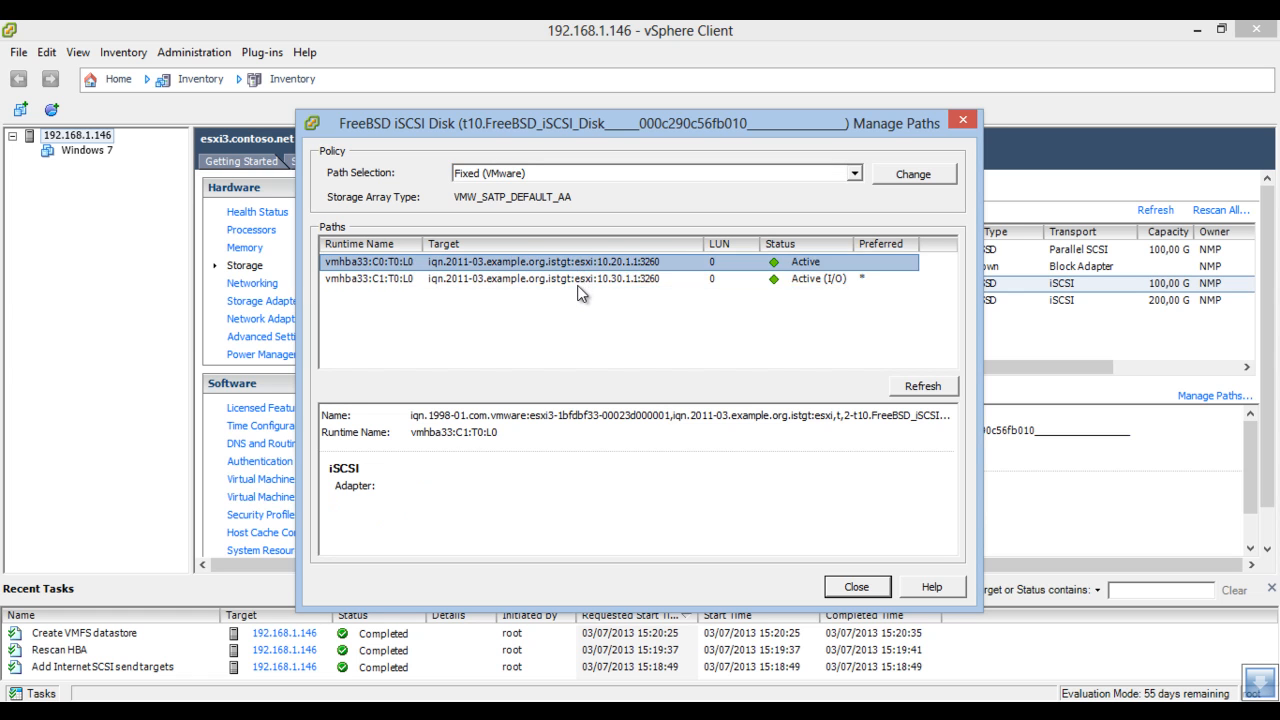
left_click(579, 285)
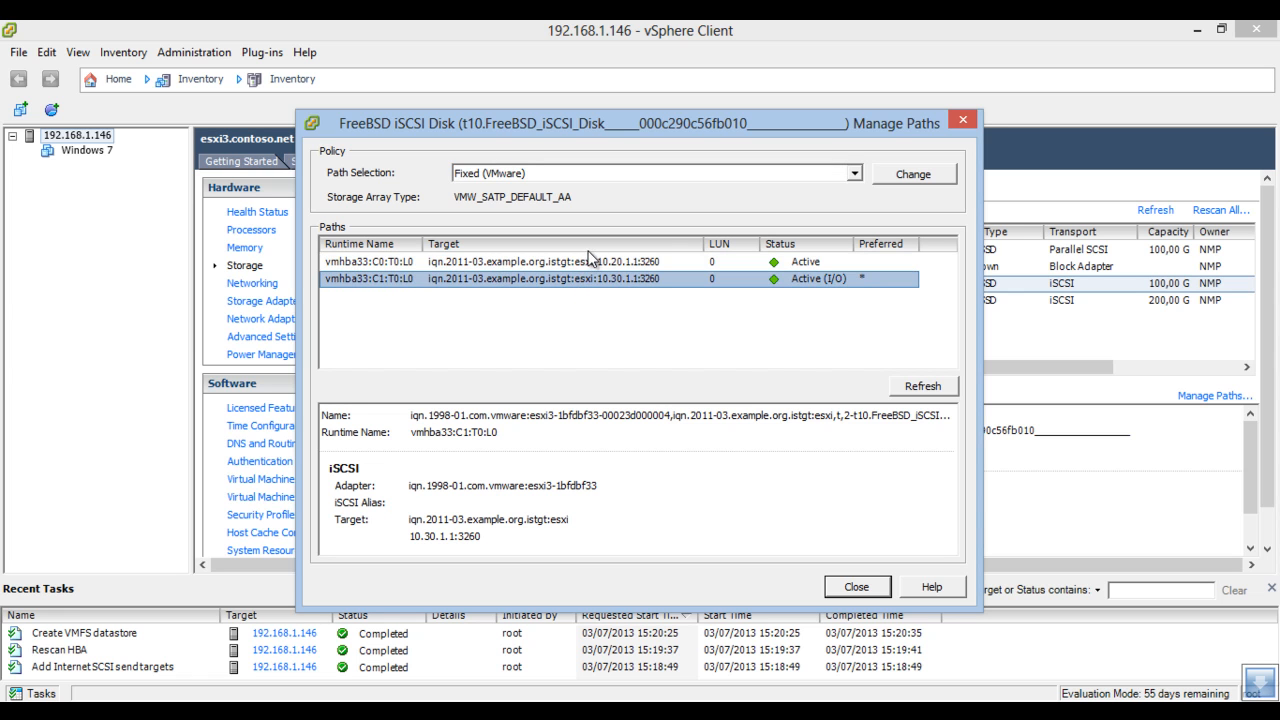
left_click(591, 262)
left_click(591, 280)
left_click(576, 263)
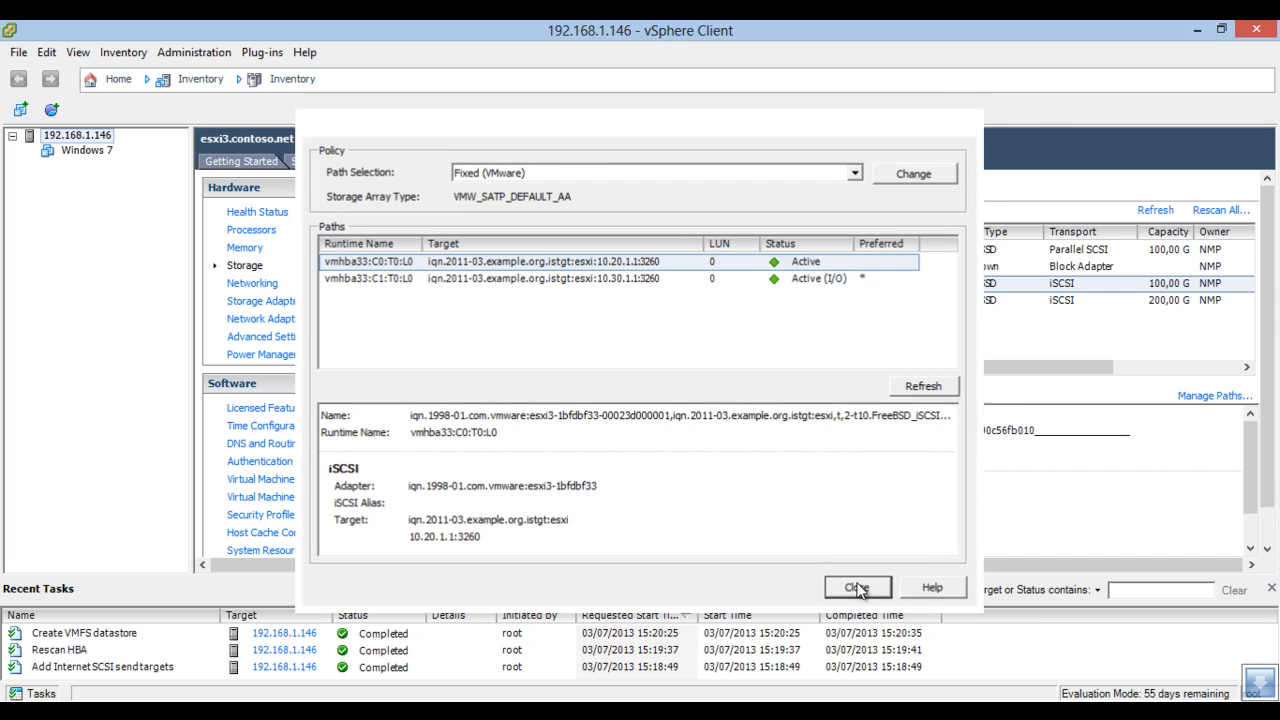
left_click(858, 586)
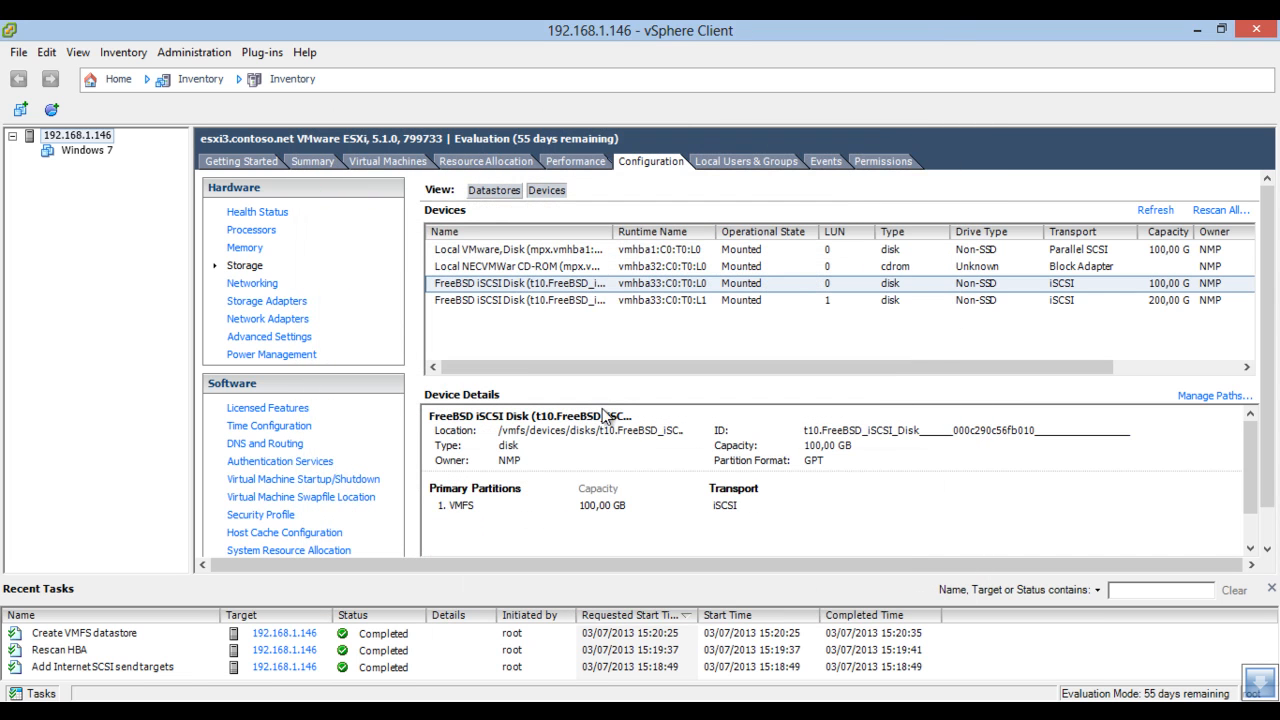
- Show the paths of the vmhba33 iSCSI software adapter in the storage adapters view
left_click(262, 301)
left_click(470, 241)
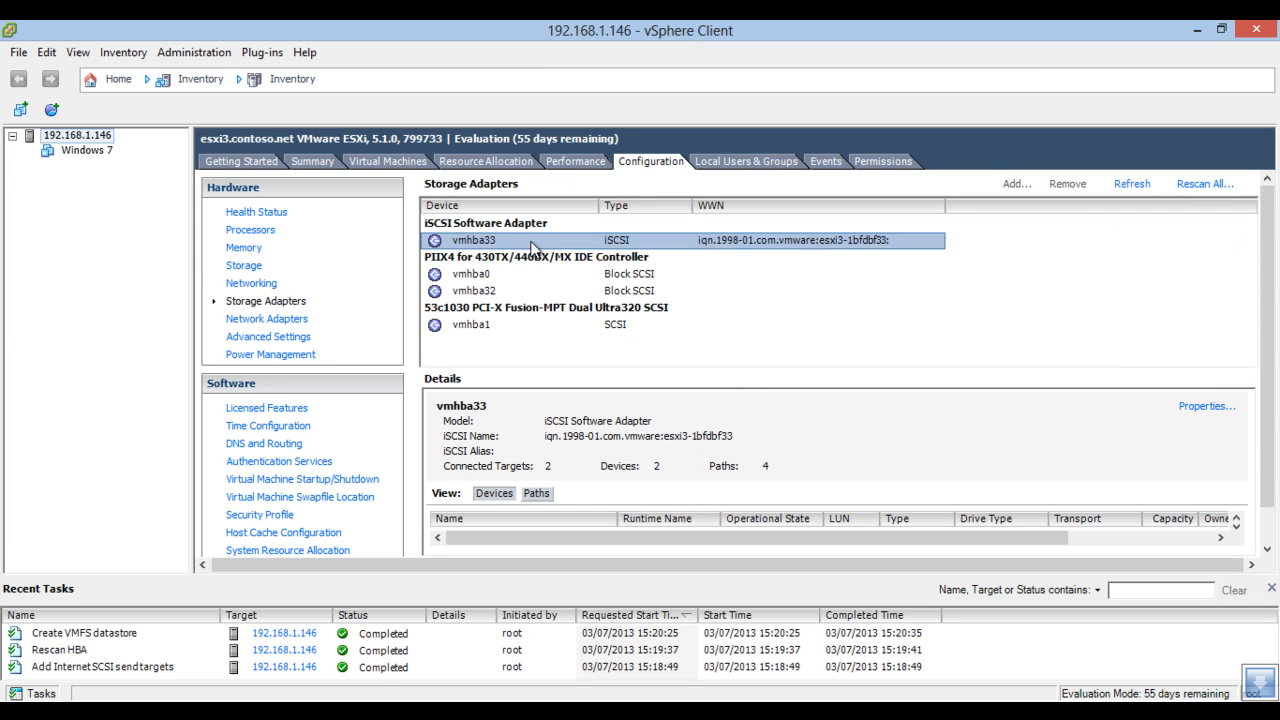
left_click(537, 493)
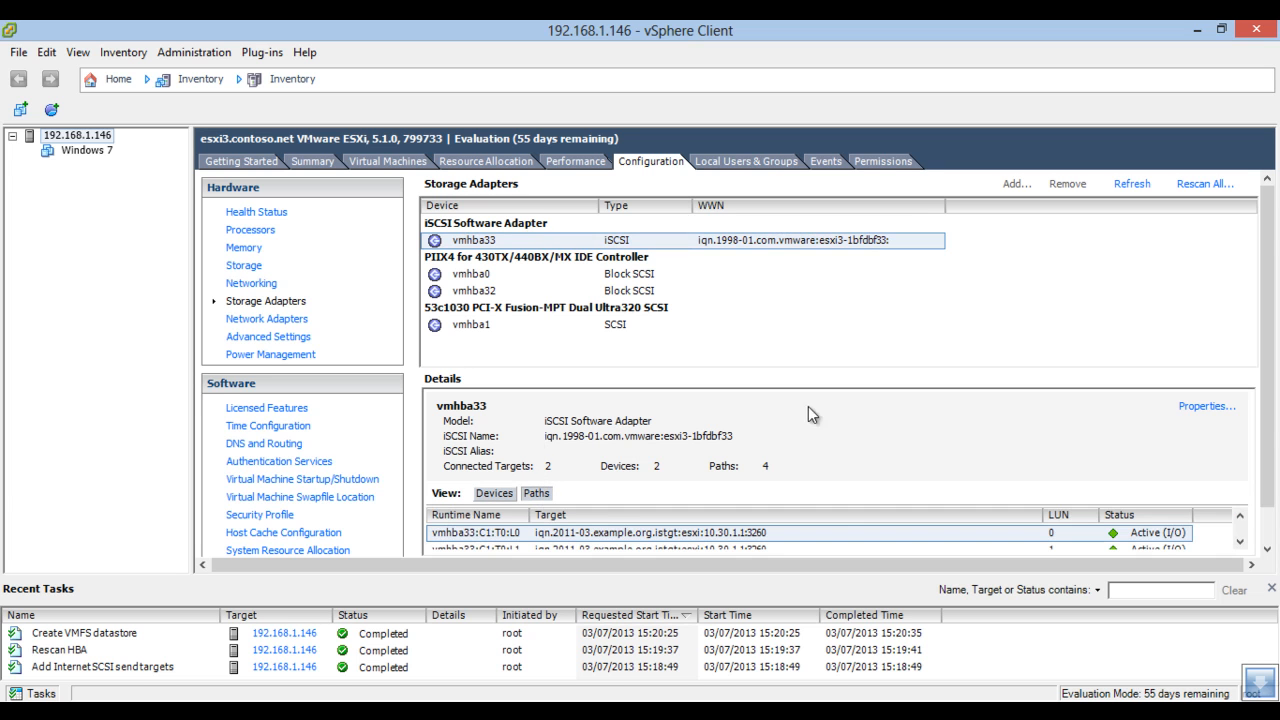
- Look through the remaining entries in the path list of the vmhba33 iSCSI software adapter
scroll(1252, 541, "down", 2)
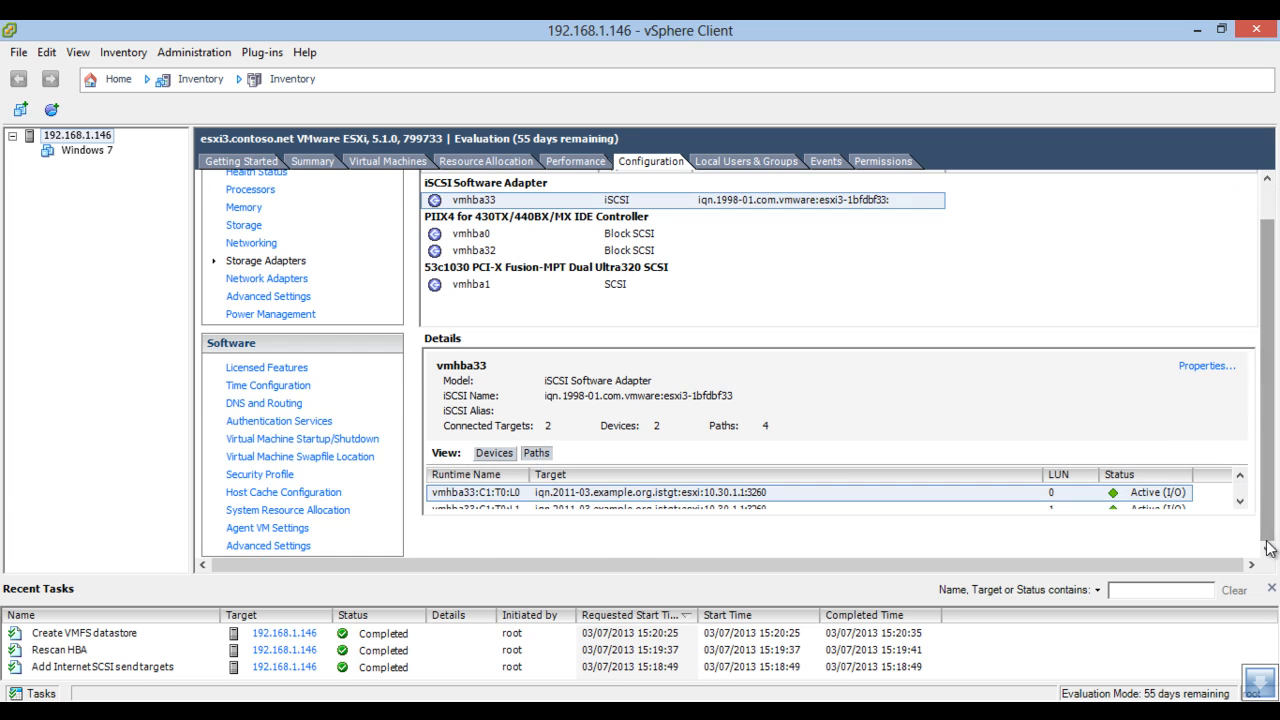
left_click(1240, 503)
left_click(1240, 502)
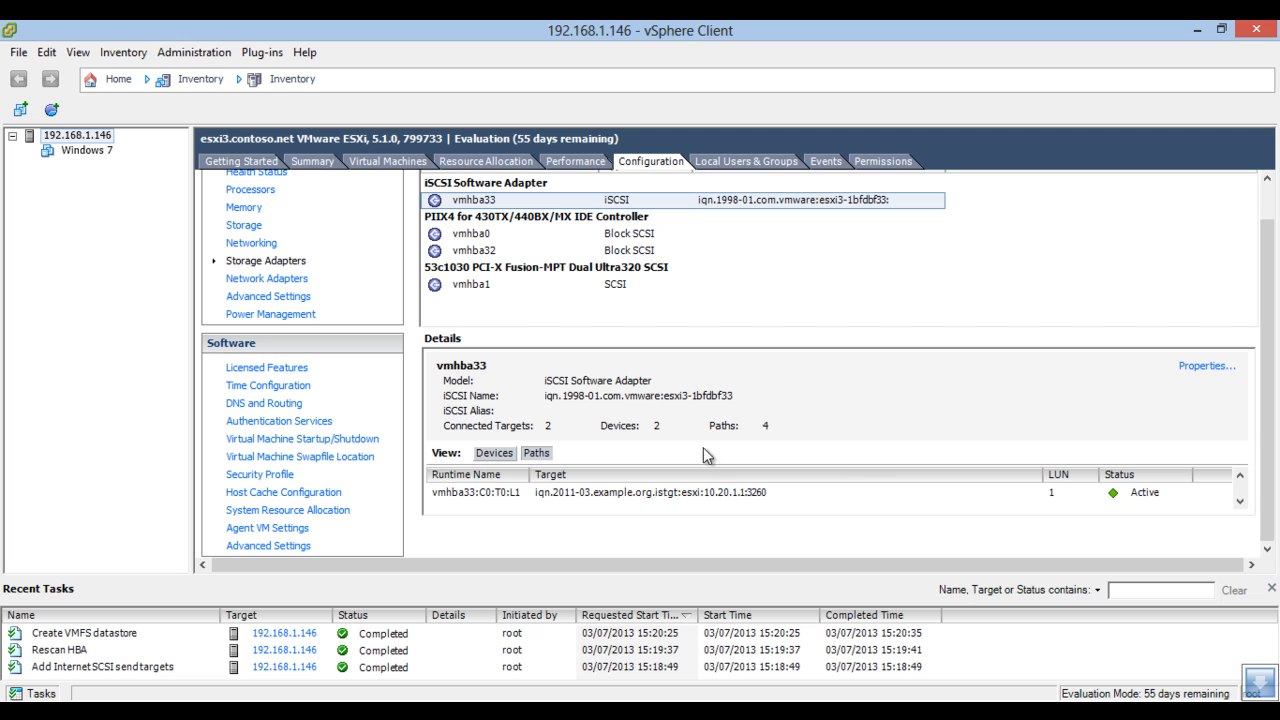
left_click(713, 492)
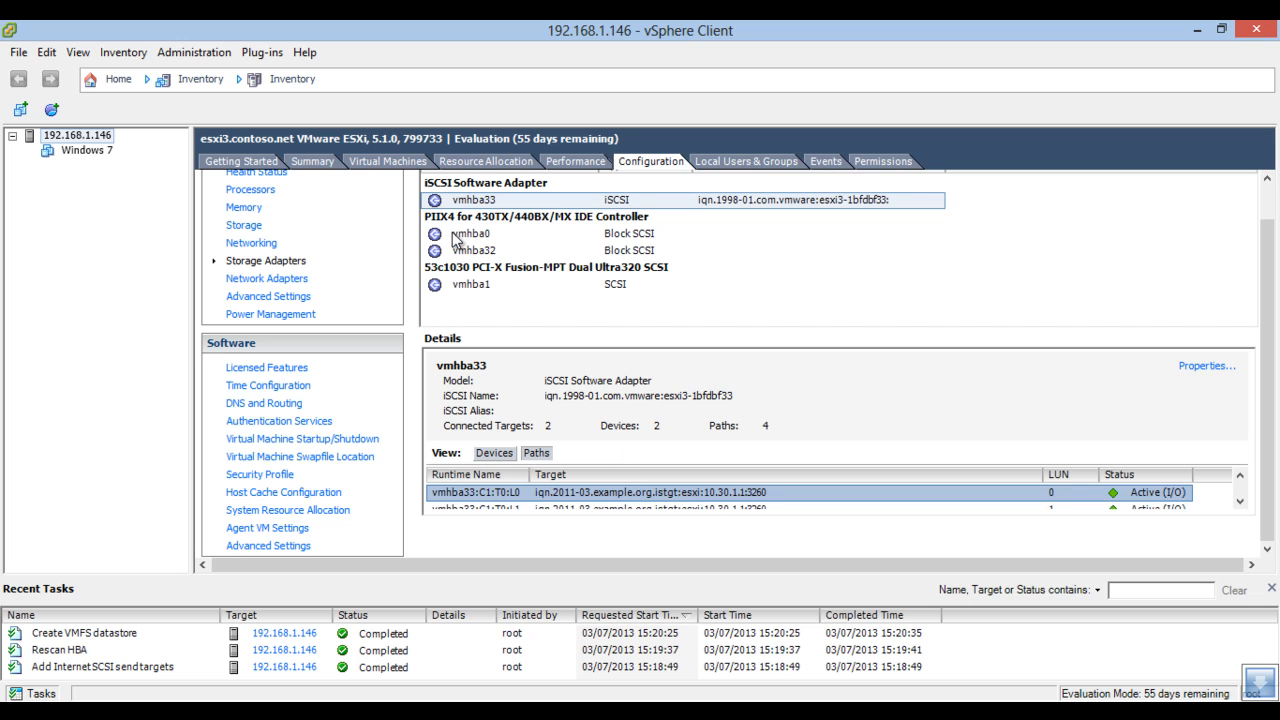
- Start increasing the capacity of the vms1 datastore, choosing the 200 GB FreeBSD iSCSI disk on LUN 1 as the extent device
left_click(243, 226)
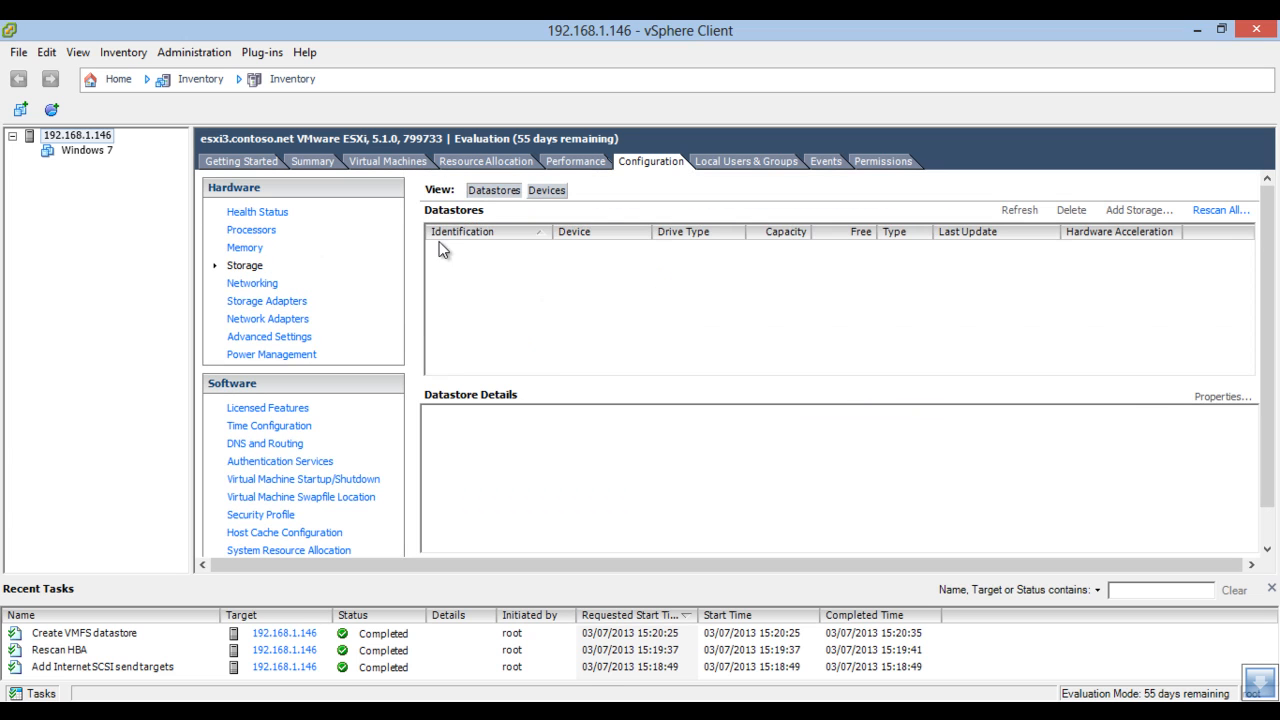
left_click(478, 268)
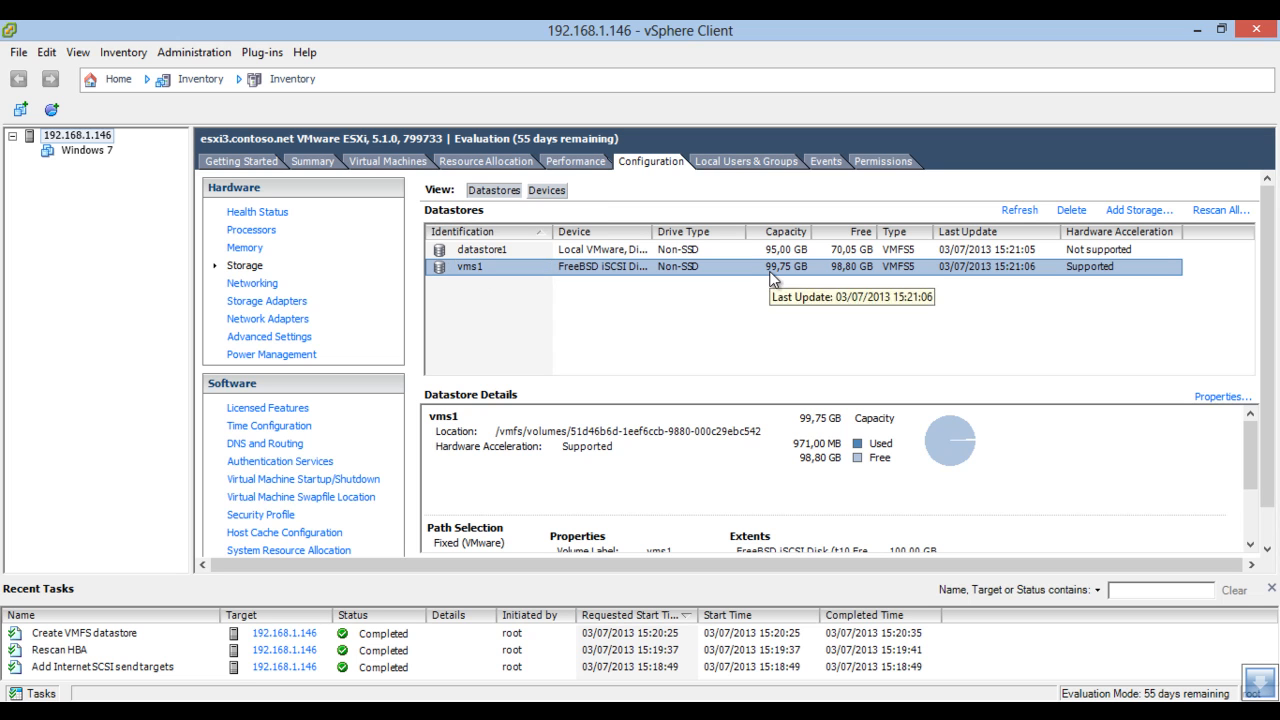
right_click(508, 272)
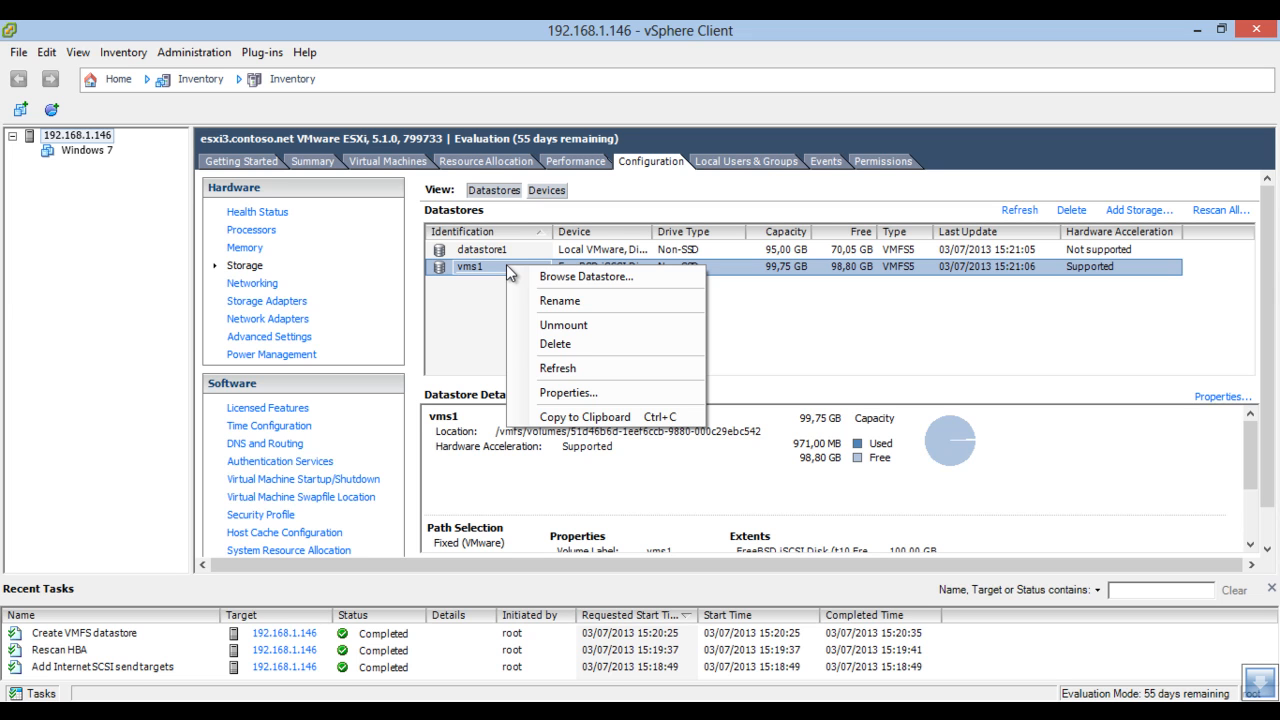
left_click(549, 396)
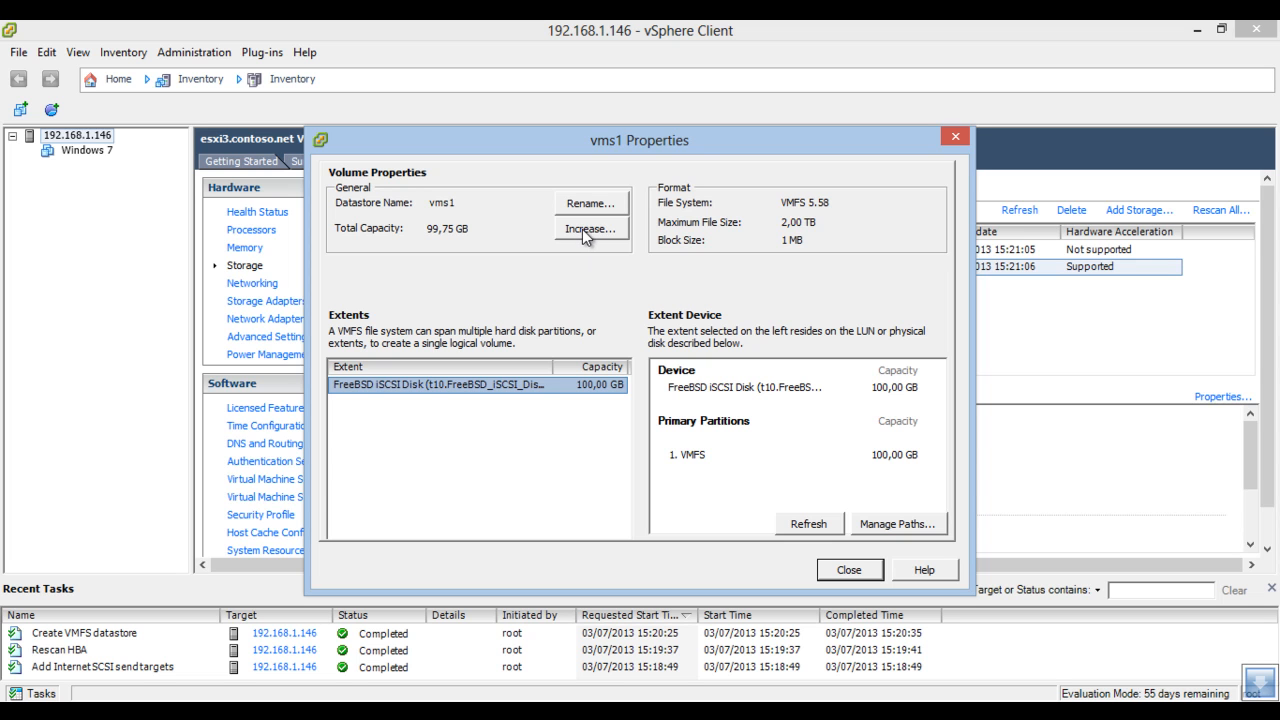
left_click(584, 230)
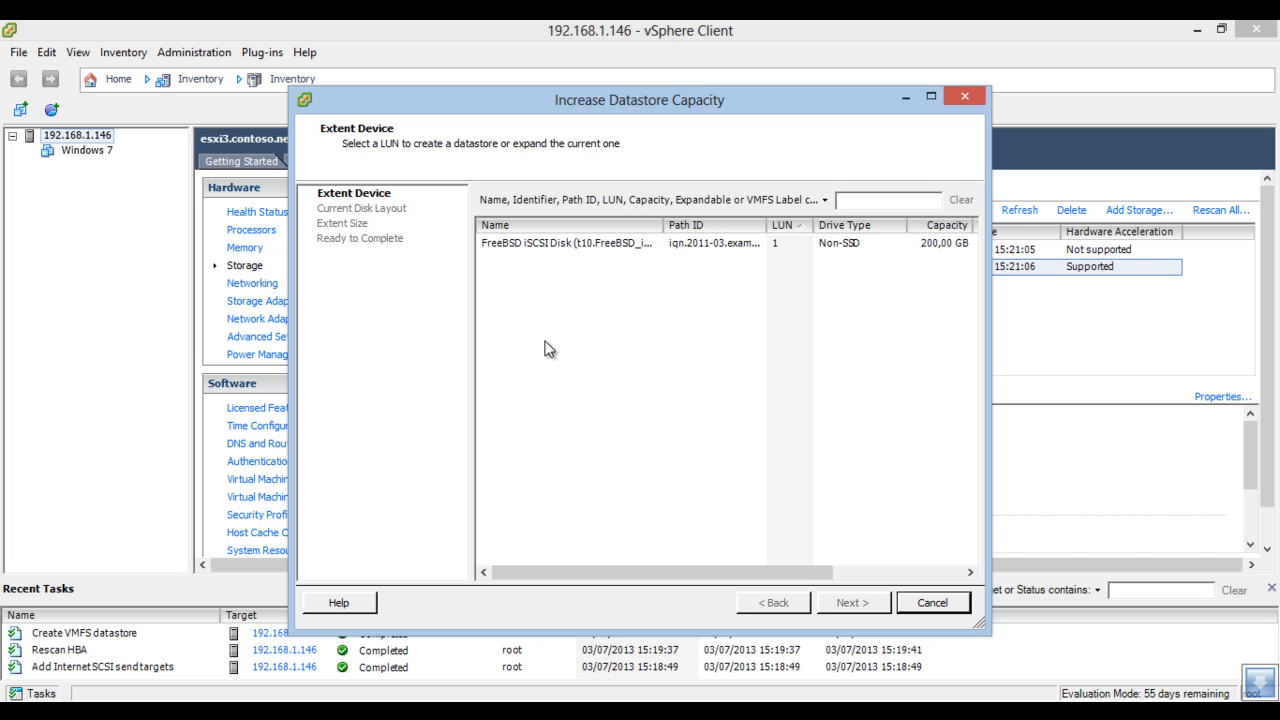
left_click(568, 246)
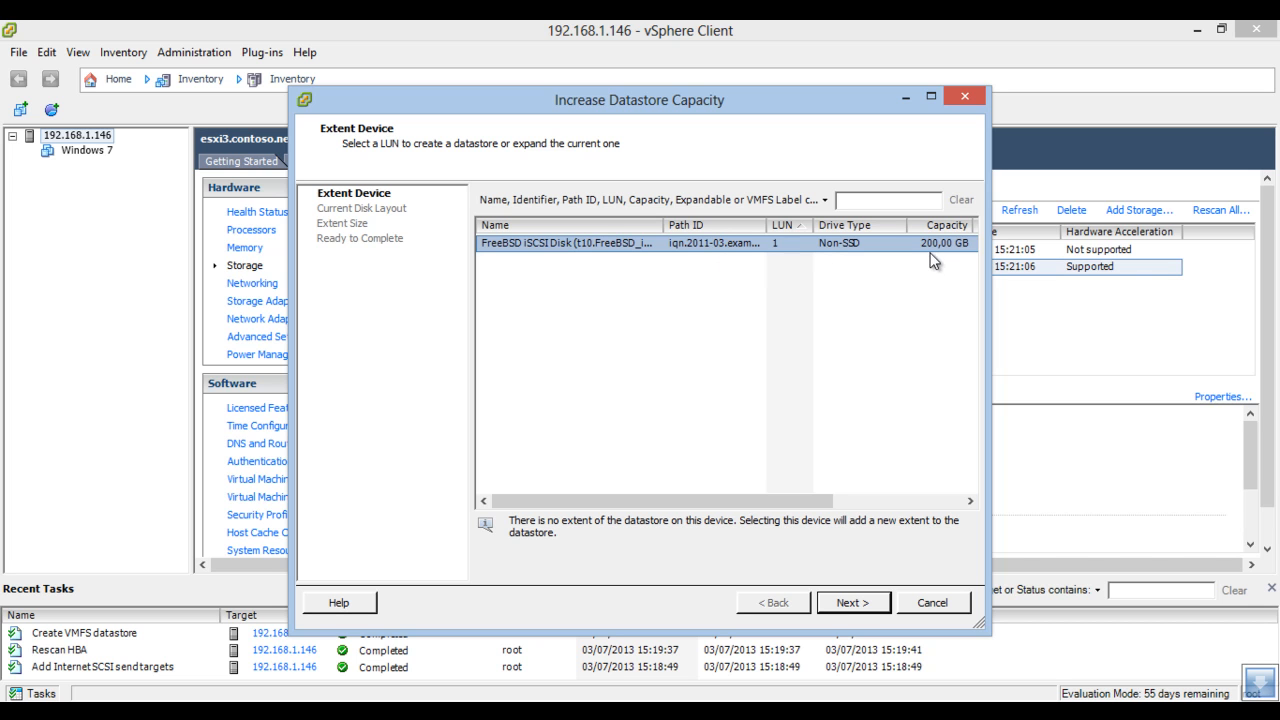
left_click(853, 602)
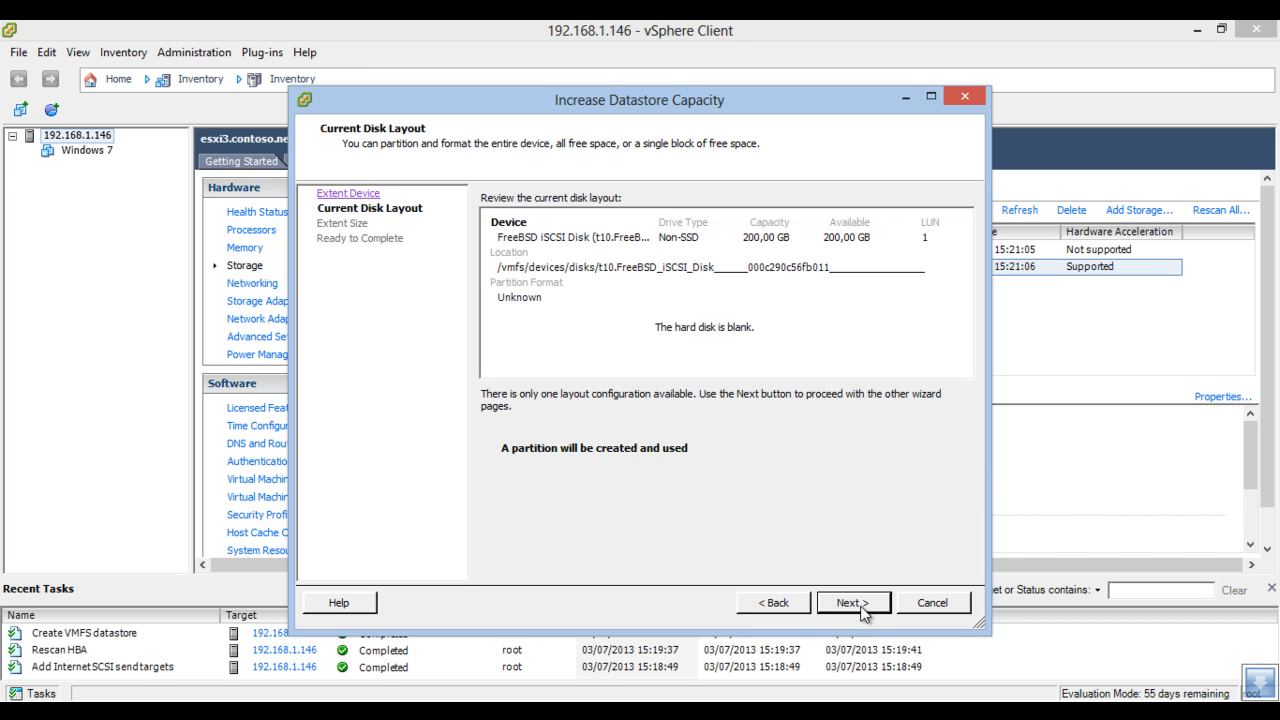
- Extend vms1 with the maximum available space on the new extent, close its properties and list the storage devices
left_click(862, 604)
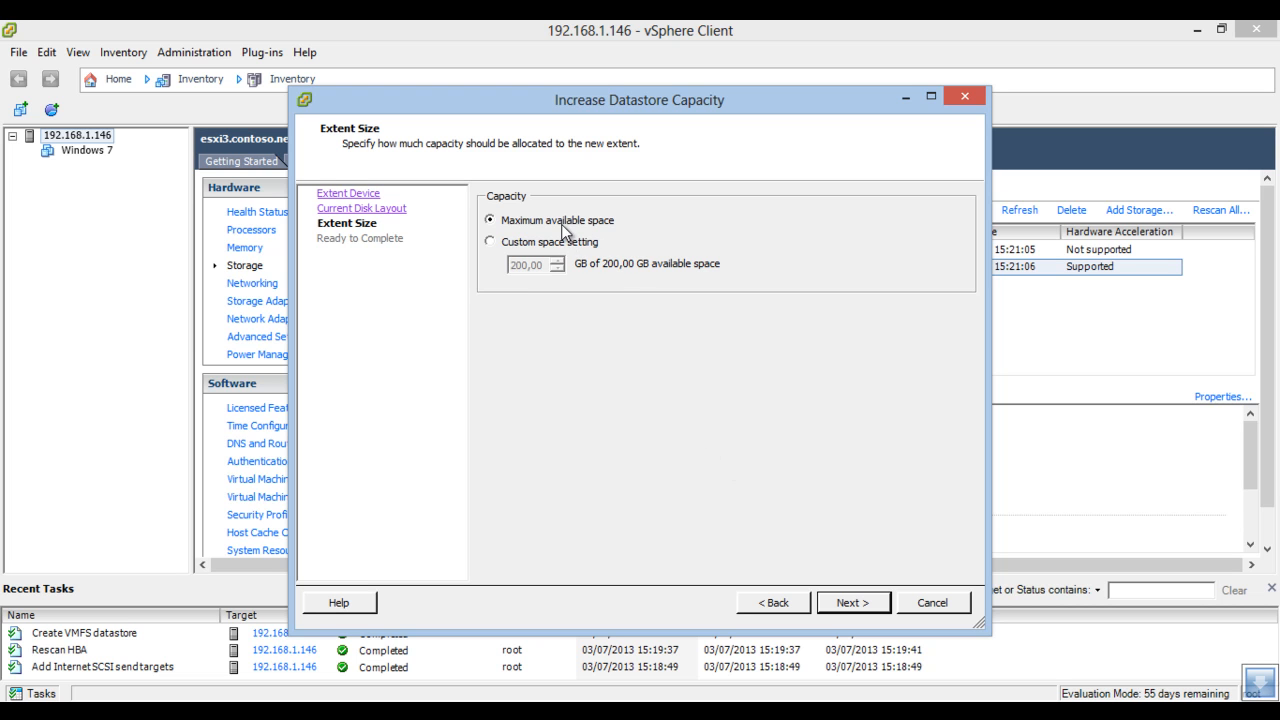
left_click(540, 244)
left_click(539, 215)
left_click(849, 603)
left_click(849, 603)
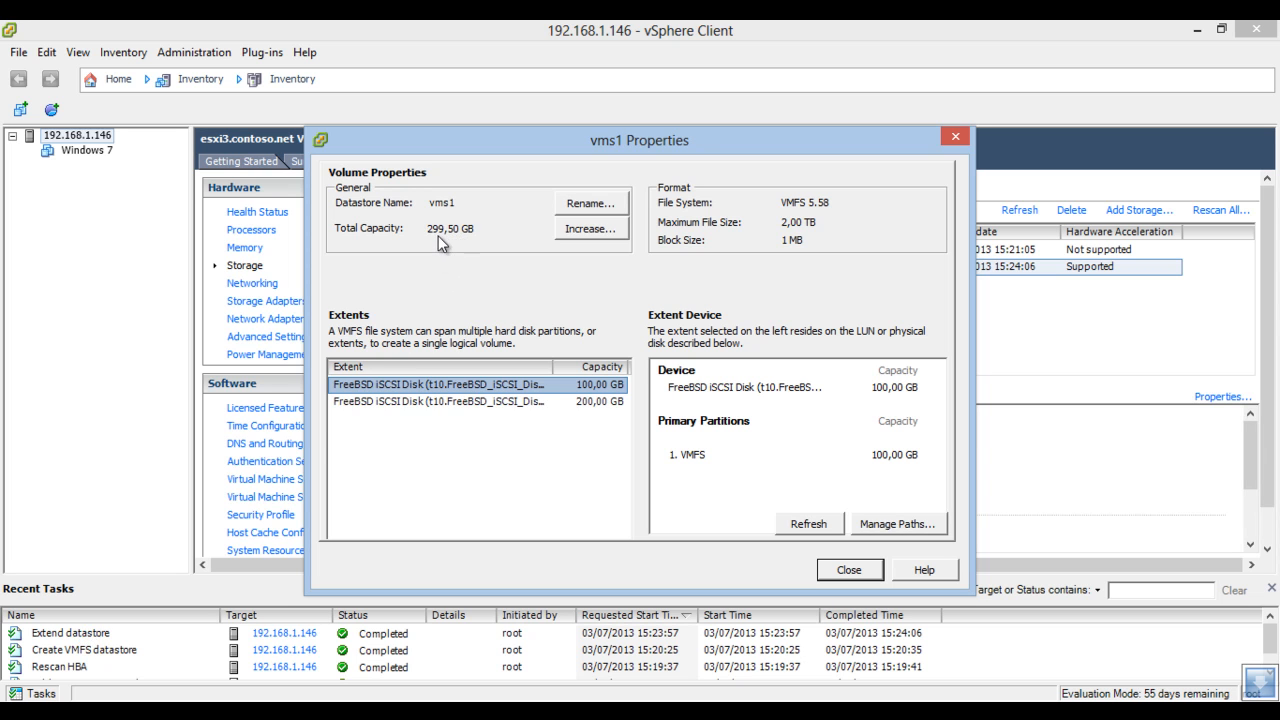
left_click(848, 569)
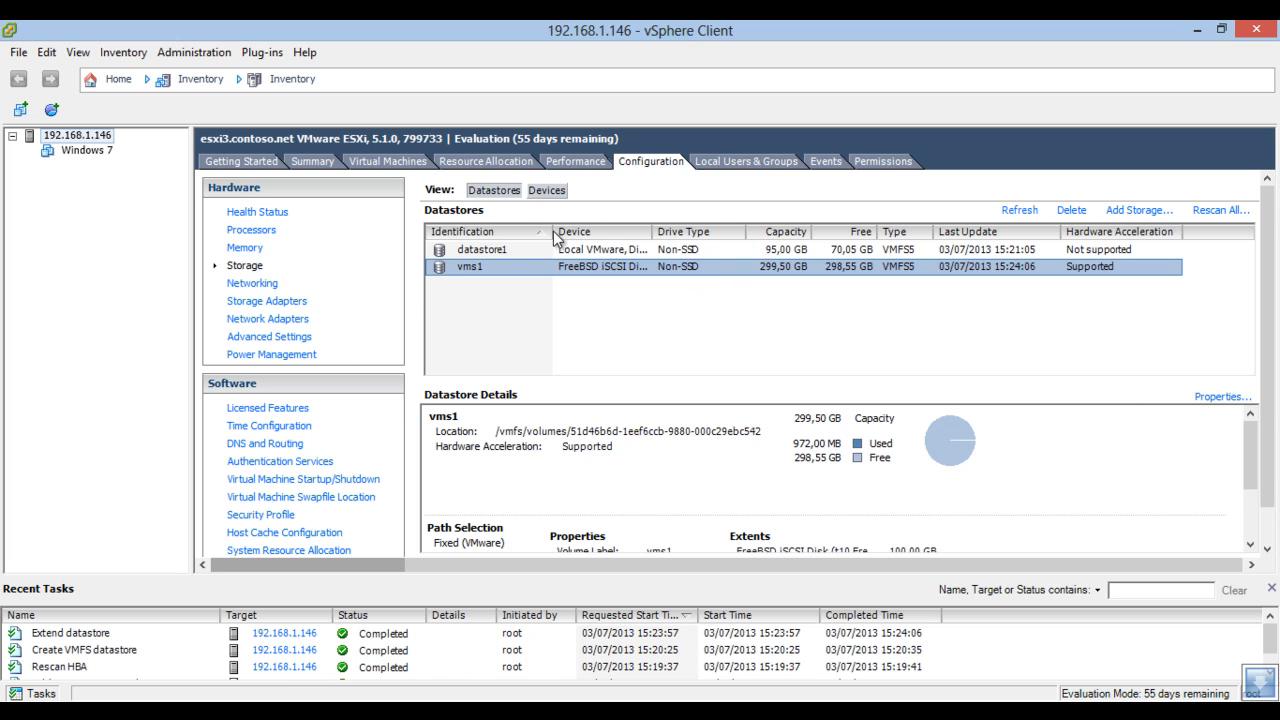
left_click(546, 190)
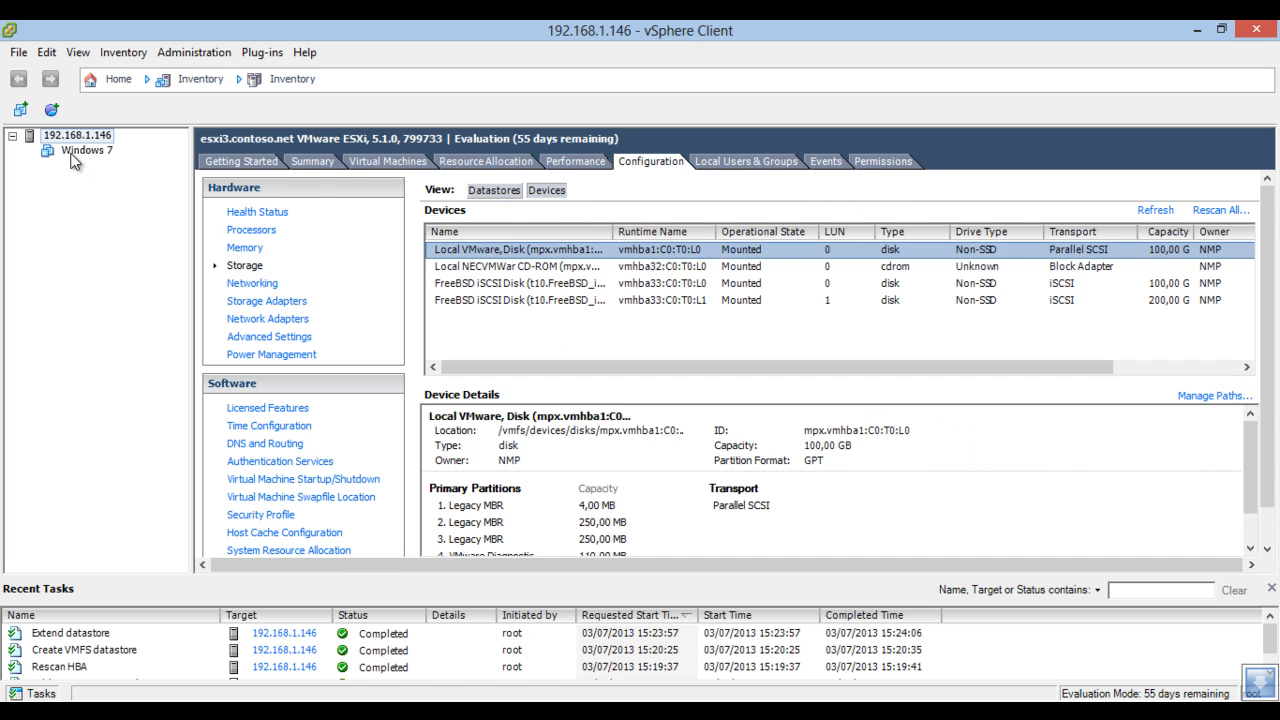
- Begin a new virtual machine on host 192.168.1.146 with the Typical configuration and name it Linux
left_click(70, 138)
right_click(70, 138)
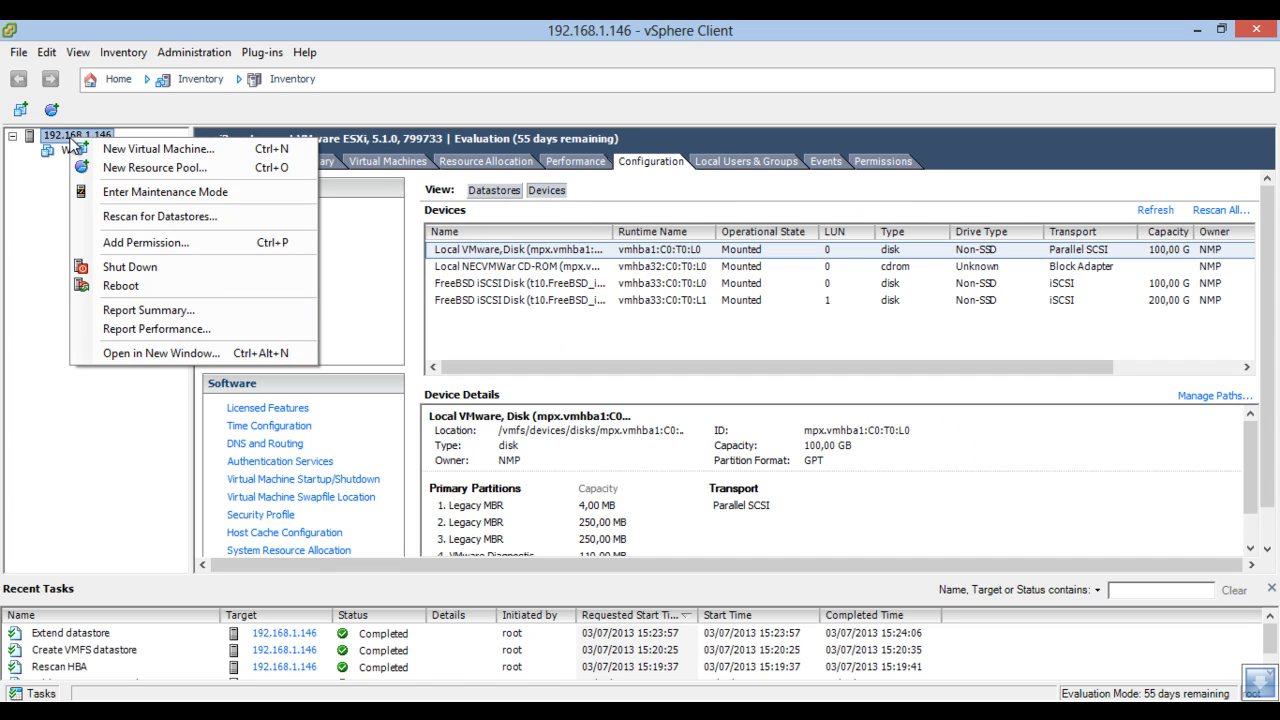
left_click(90, 152)
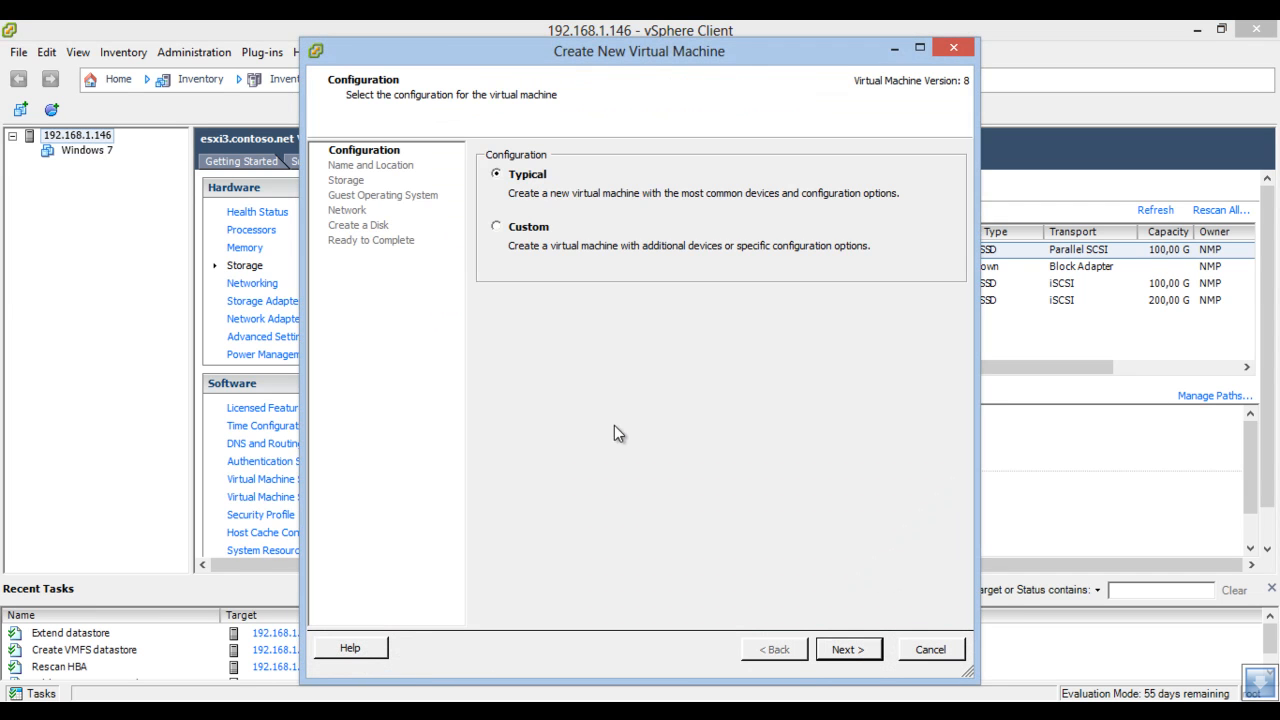
left_click(847, 652)
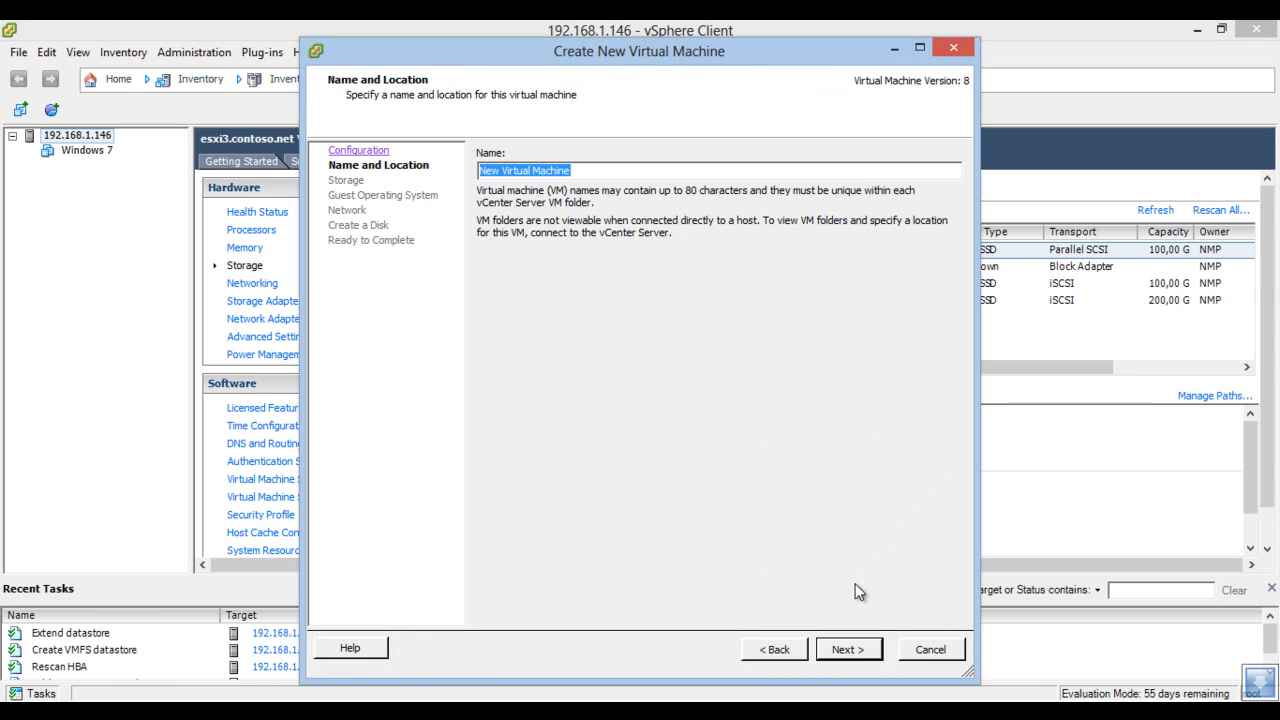
type("Wi")
key("BackSpace")
key("BackSpace")
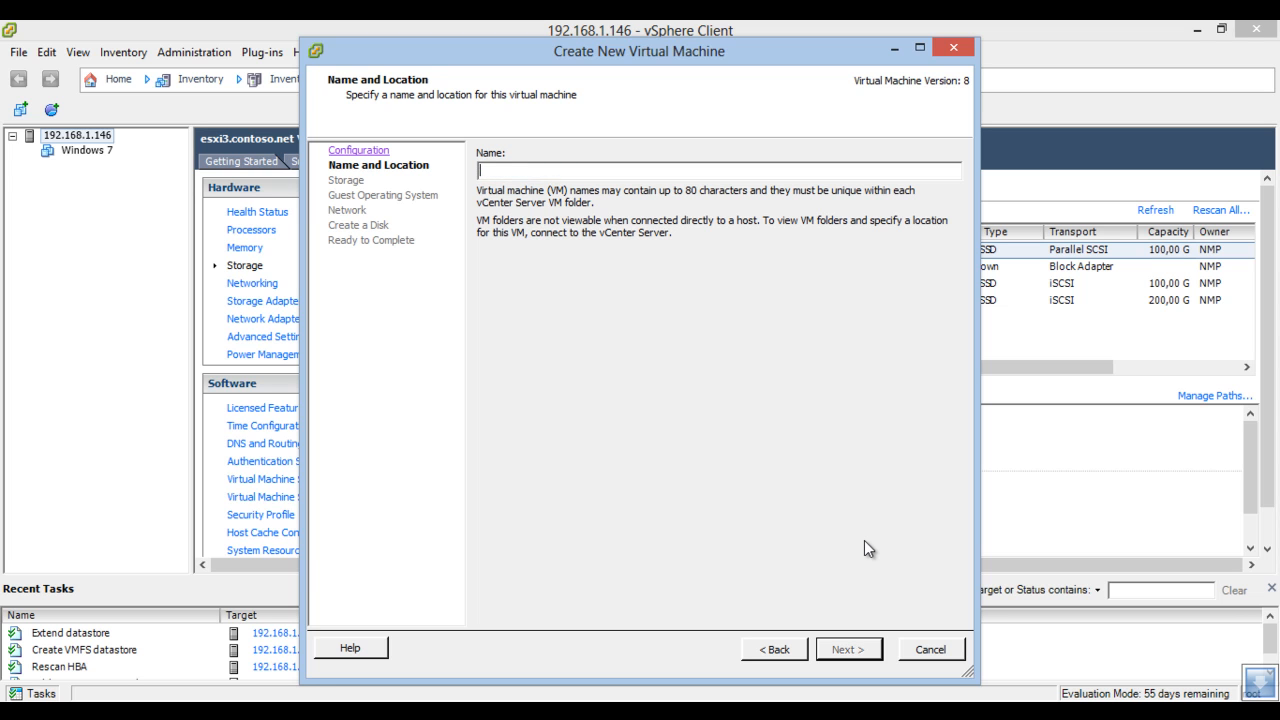
type("Linux")
left_click(838, 652)
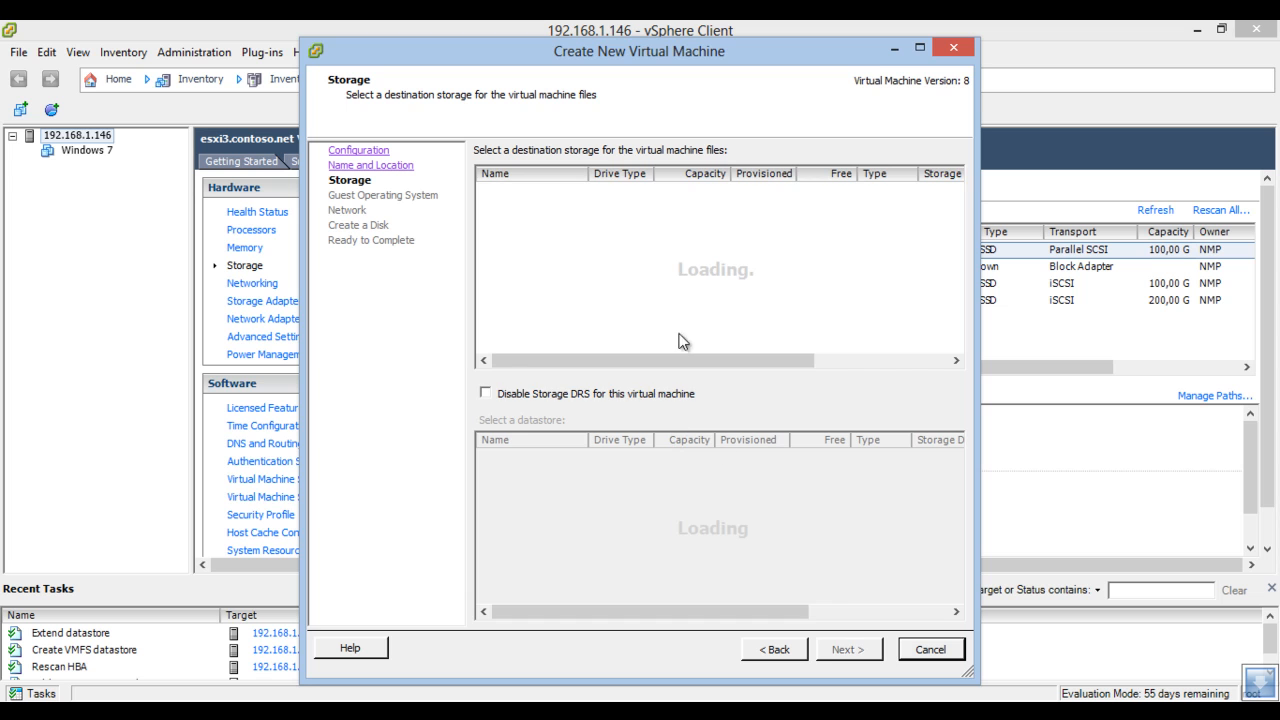
- Store the virtual machine on the vms1 datastore and set its guest operating system to Debian GNU/Linux 6 (64-bit)
left_click(610, 207)
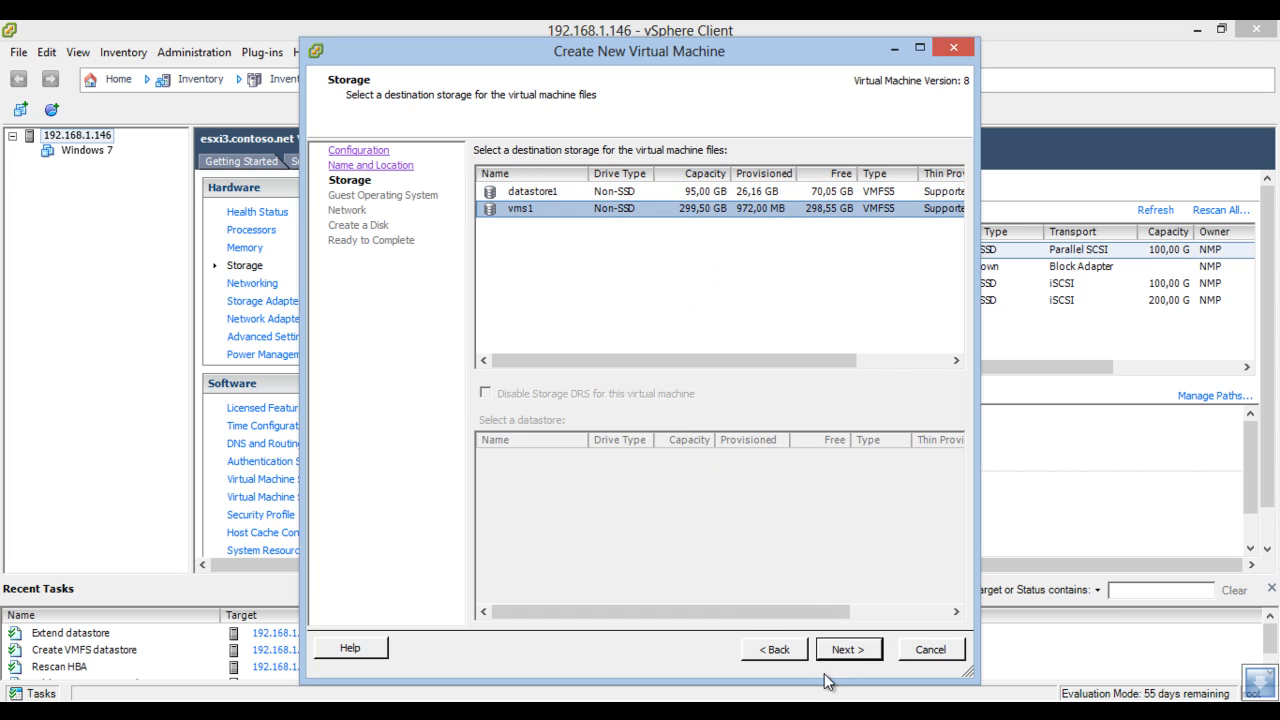
left_click(850, 653)
left_click(640, 272)
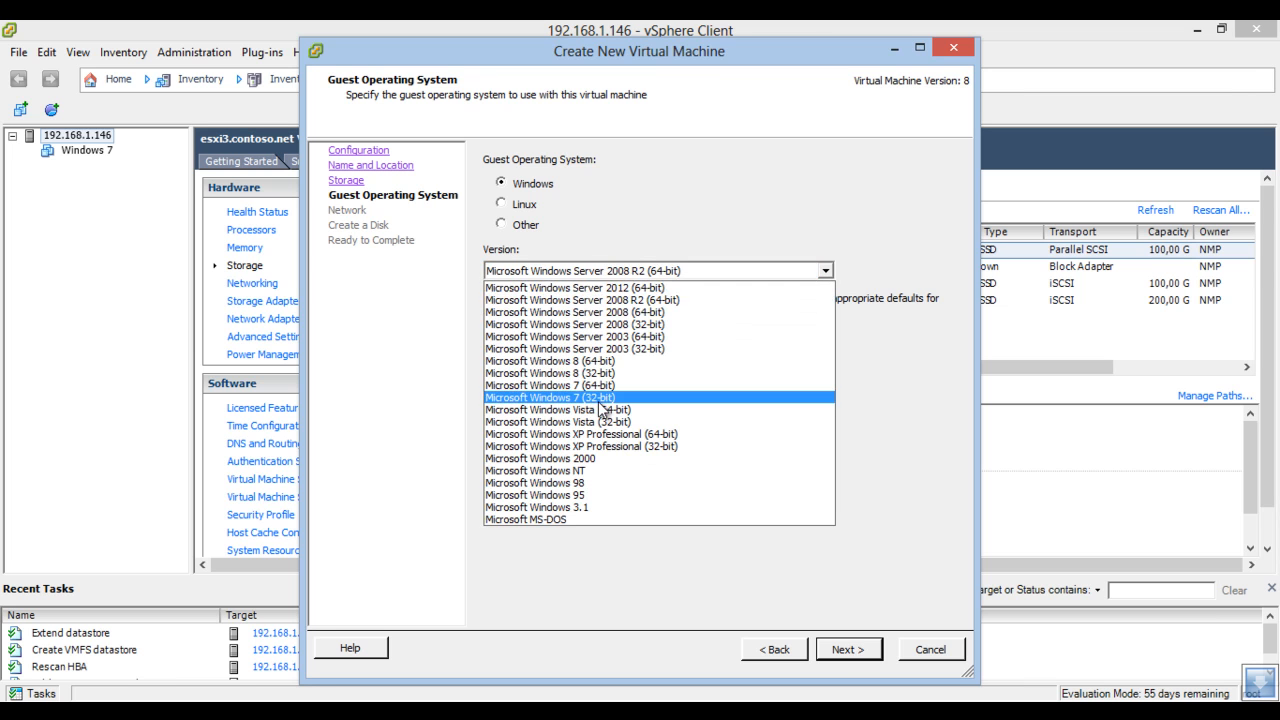
left_click(535, 218)
left_click(528, 206)
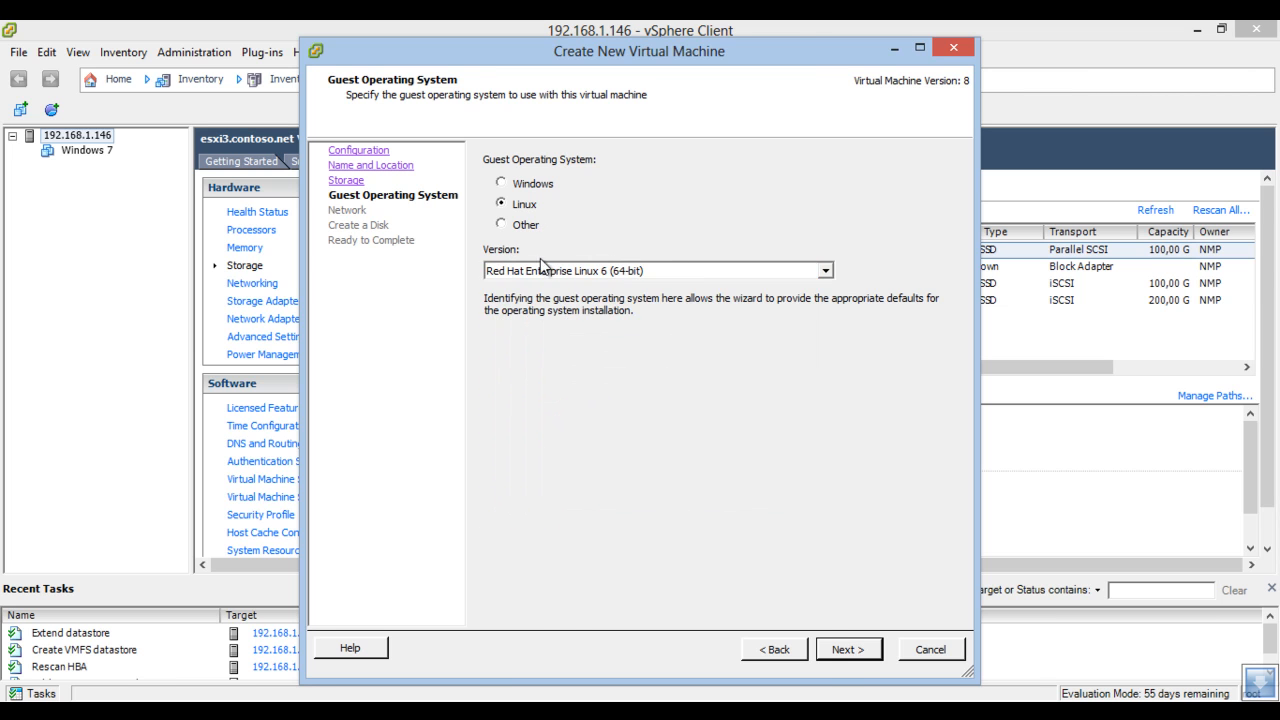
left_click(541, 270)
left_click(523, 495)
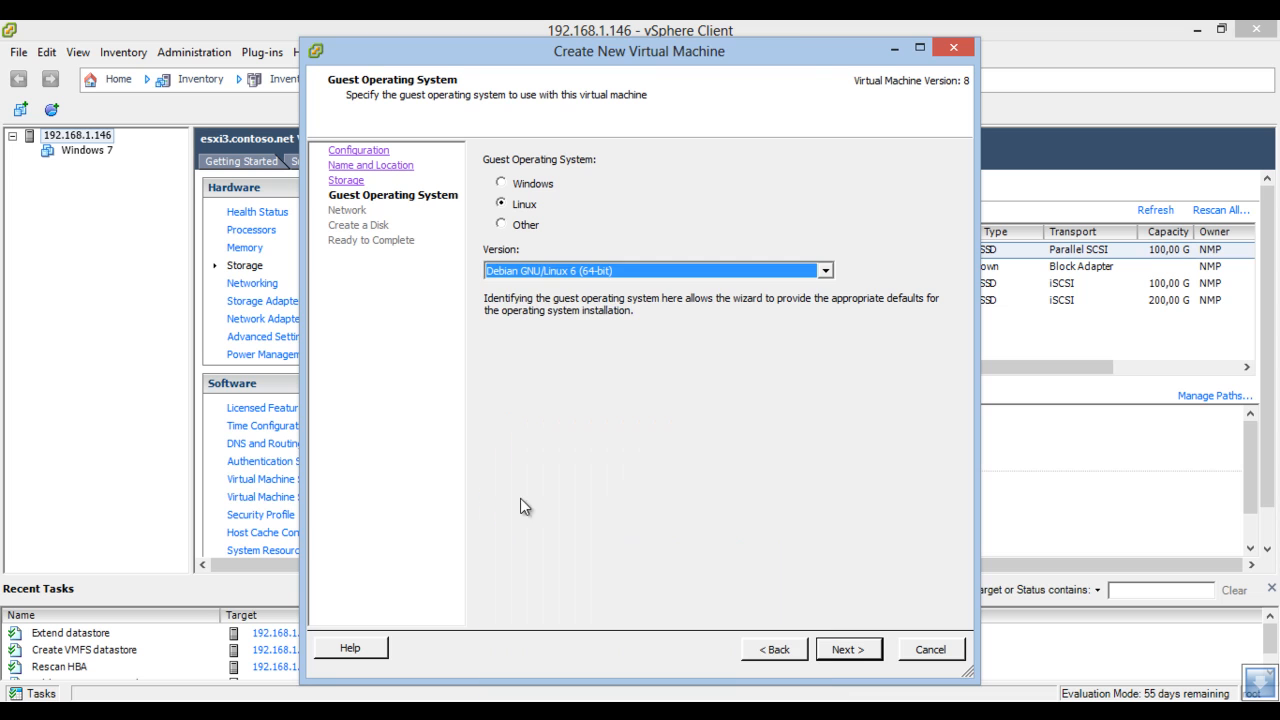
left_click(846, 649)
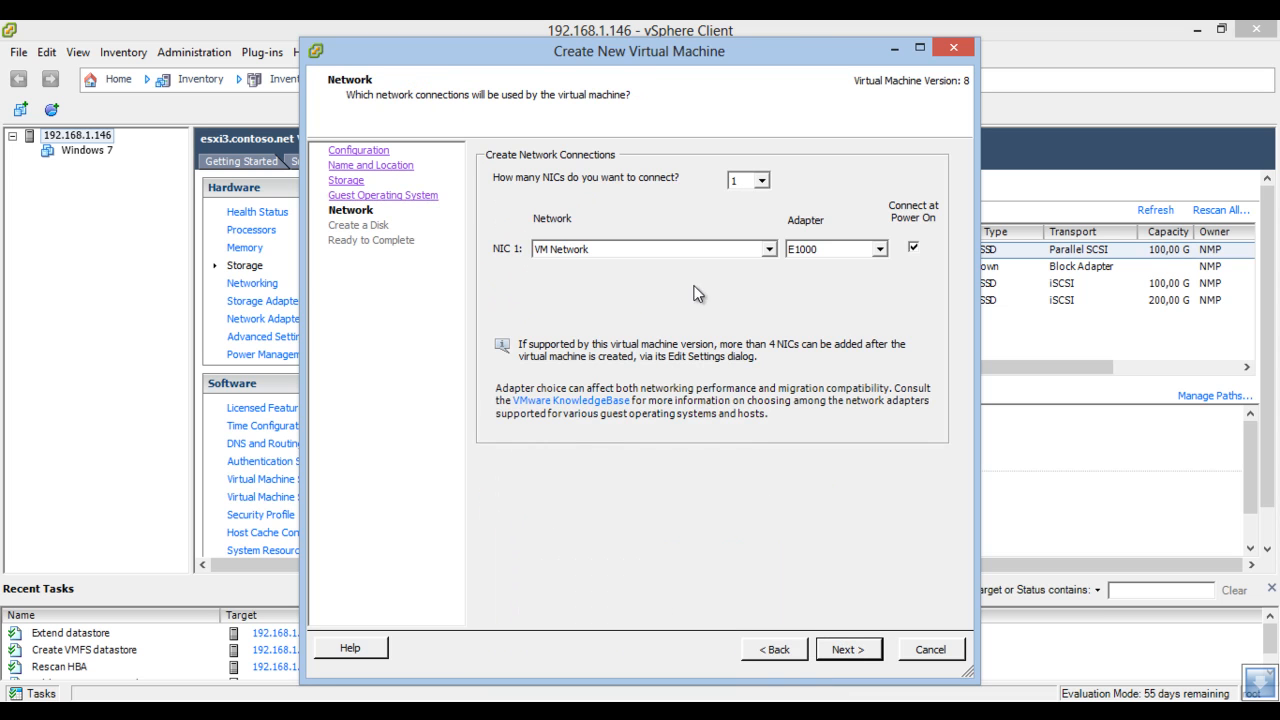
- Keep the default network connection, set a 100 GB virtual disk with Thick Provision Lazy Zeroed, and finish creating the virtual machine
left_click(846, 649)
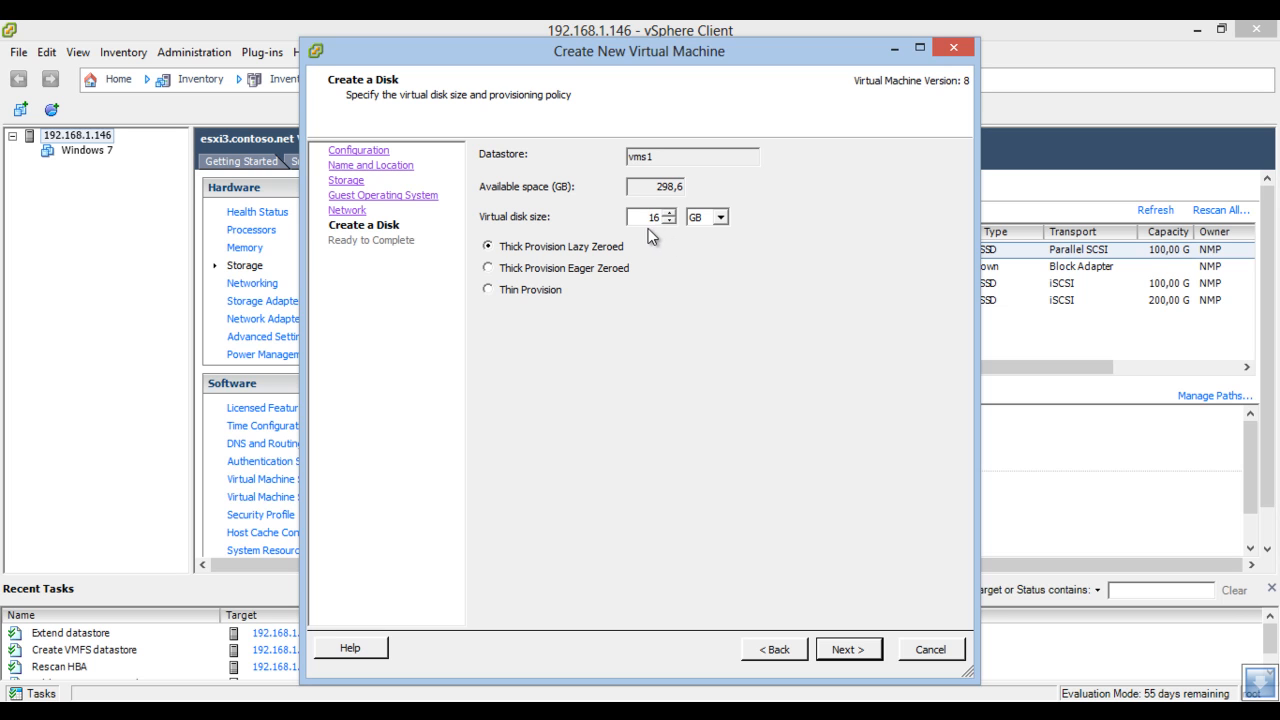
left_click_drag(647, 220, 706, 217)
type("100")
left_click(847, 656)
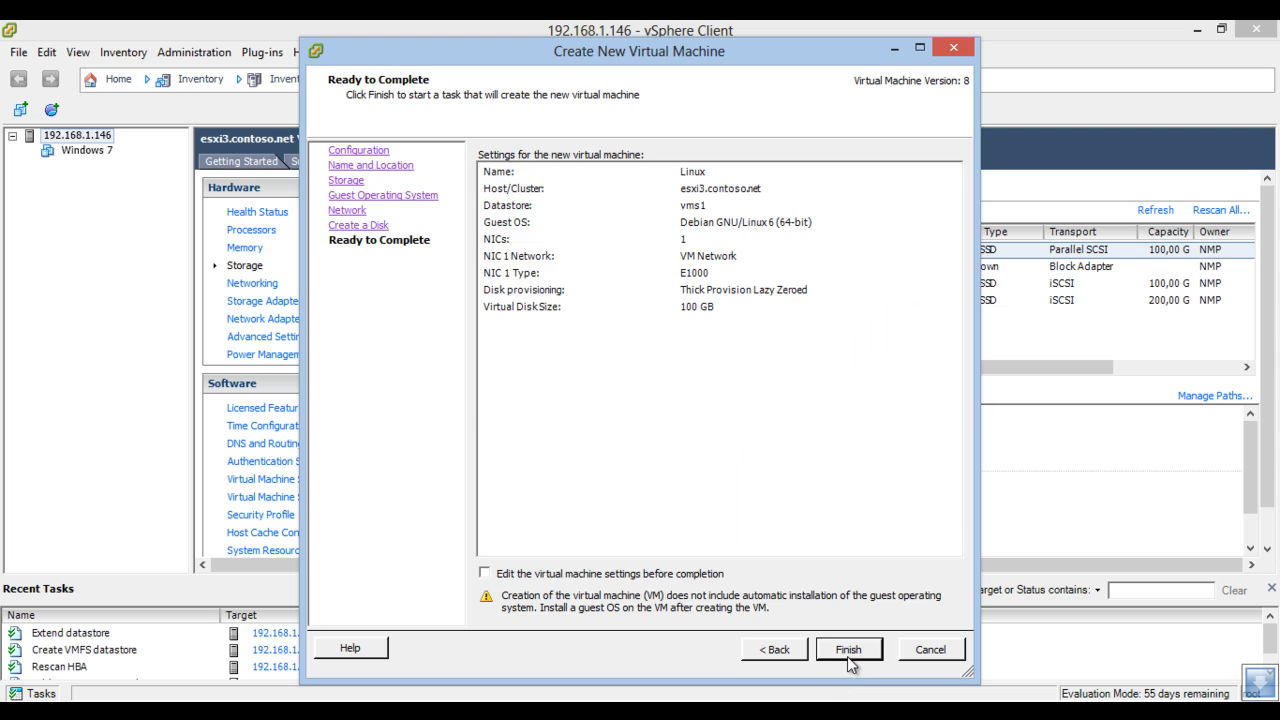
left_click(848, 652)
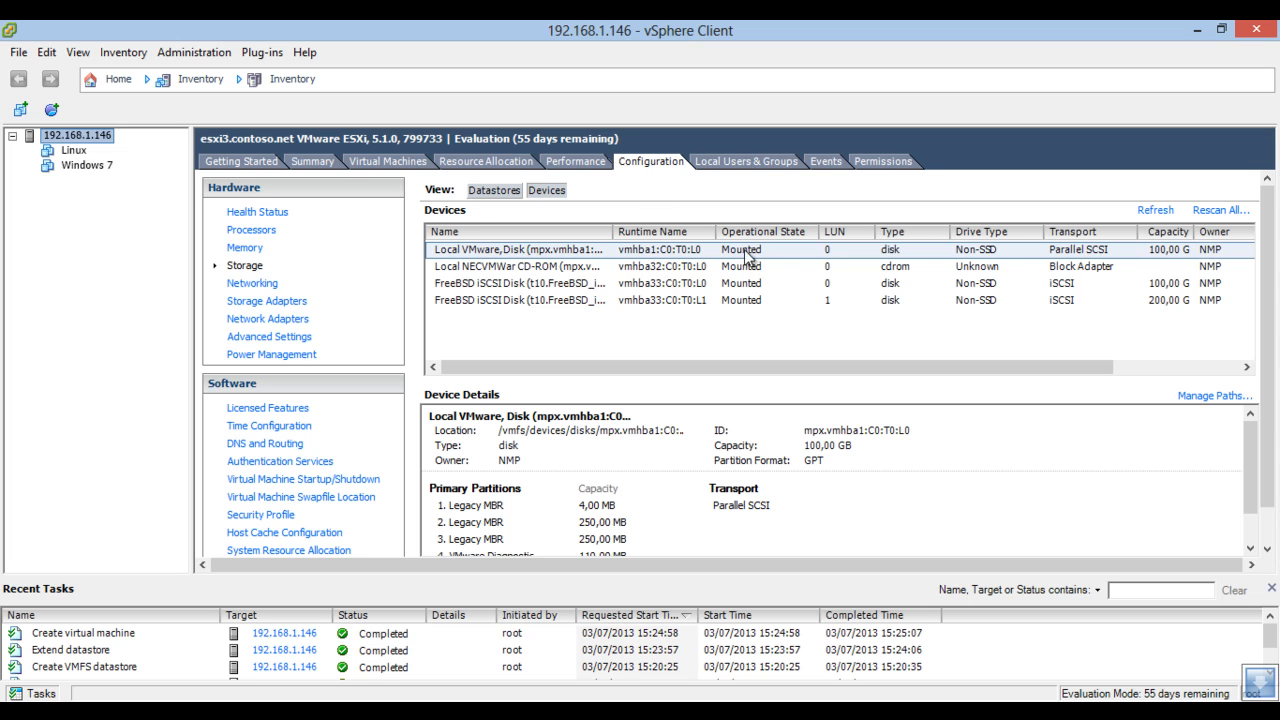
- Check the device details of both FreeBSD iSCSI disks and the local CD-ROM
left_click(692, 285)
left_click(675, 300)
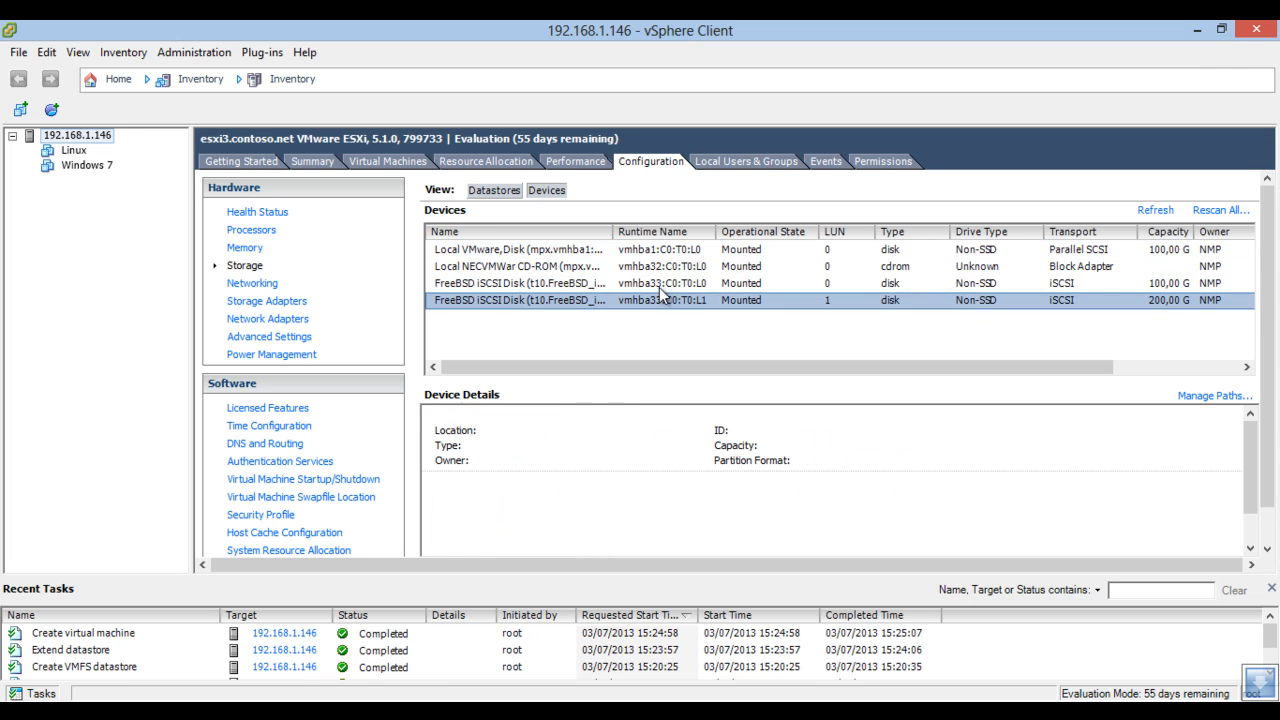
left_click(664, 284)
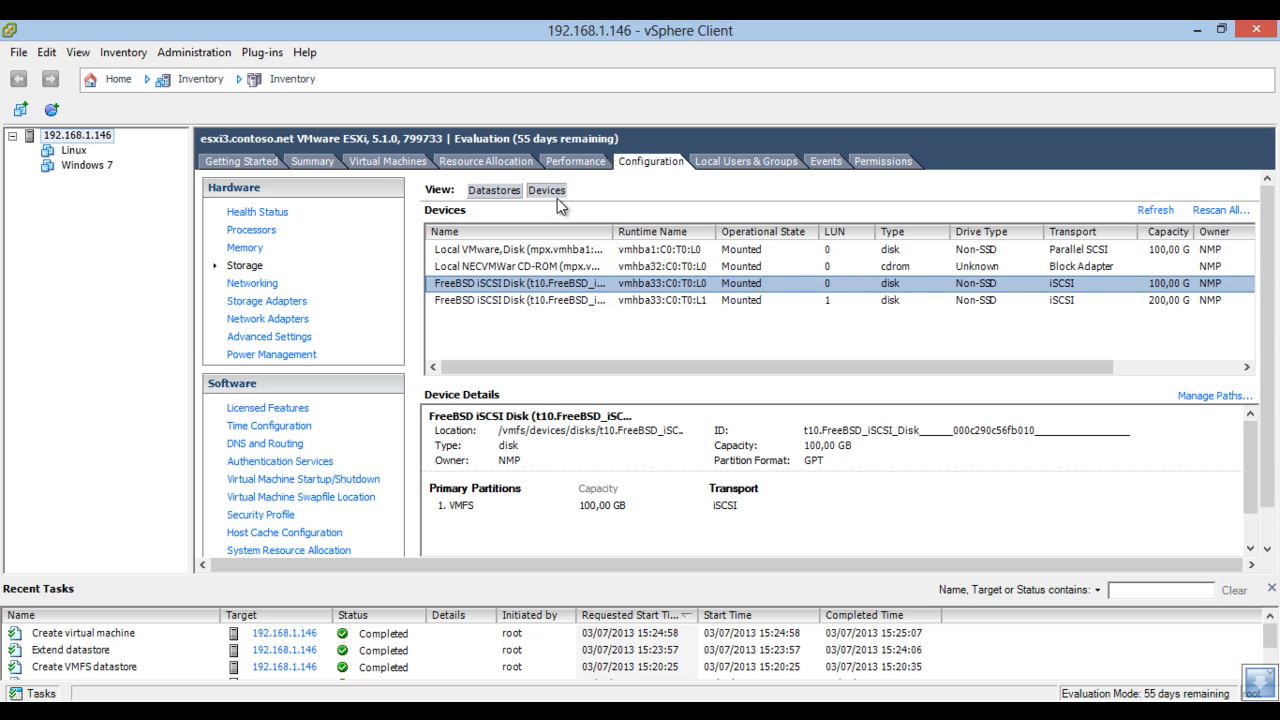
left_click(606, 268)
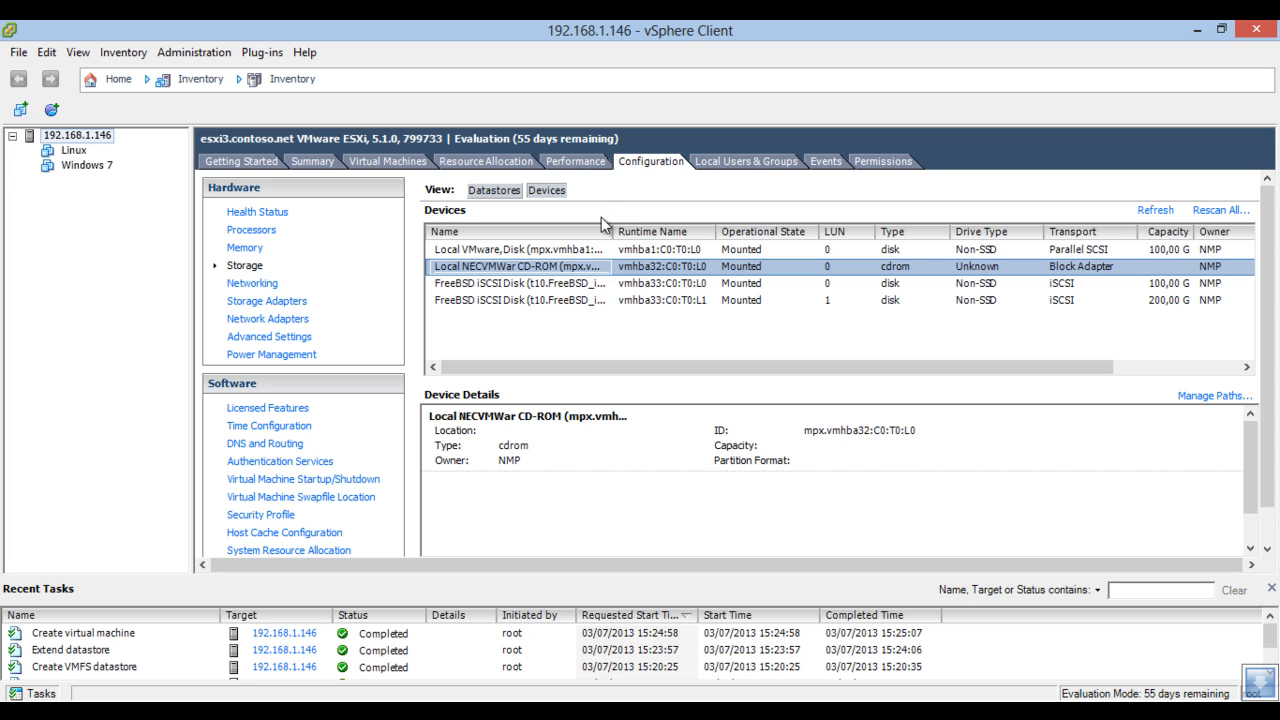
- Widen the Name column to fit the full device names and compare the two FreeBSD iSCSI disks, including their drive type and transport
double_click(613, 231)
left_click(610, 284)
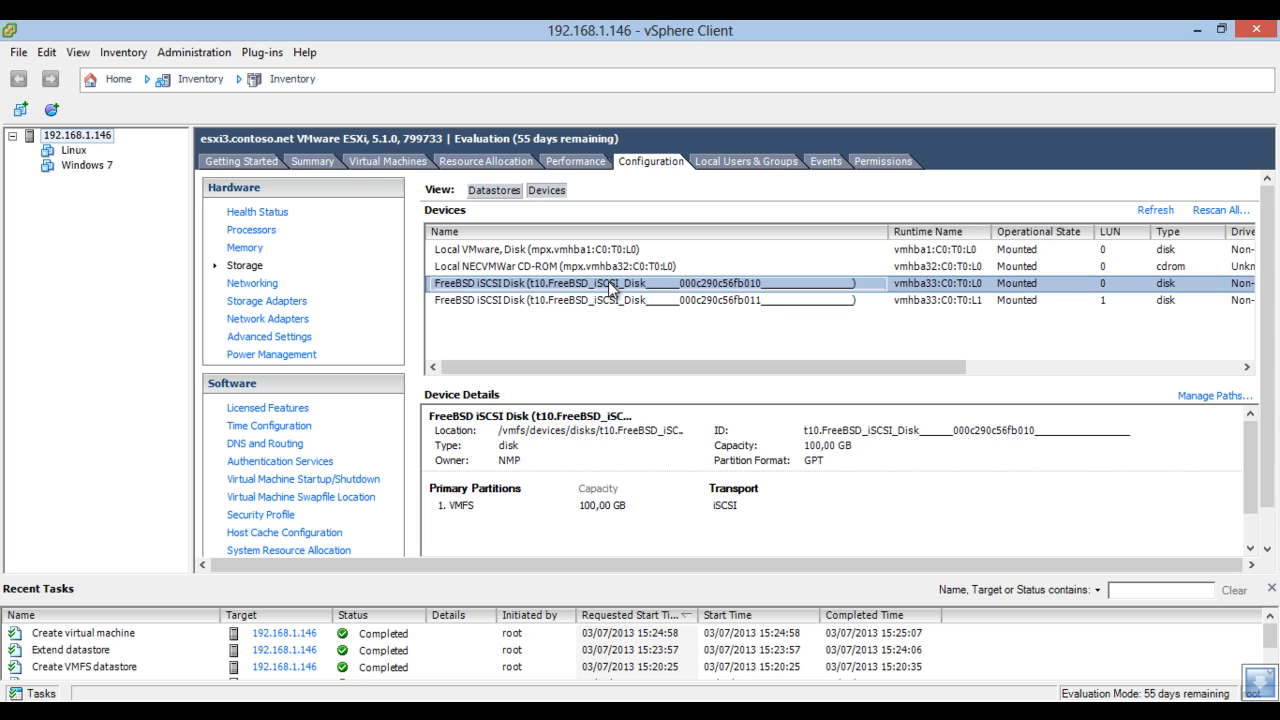
left_click(603, 302)
left_click(607, 290)
left_click(609, 300)
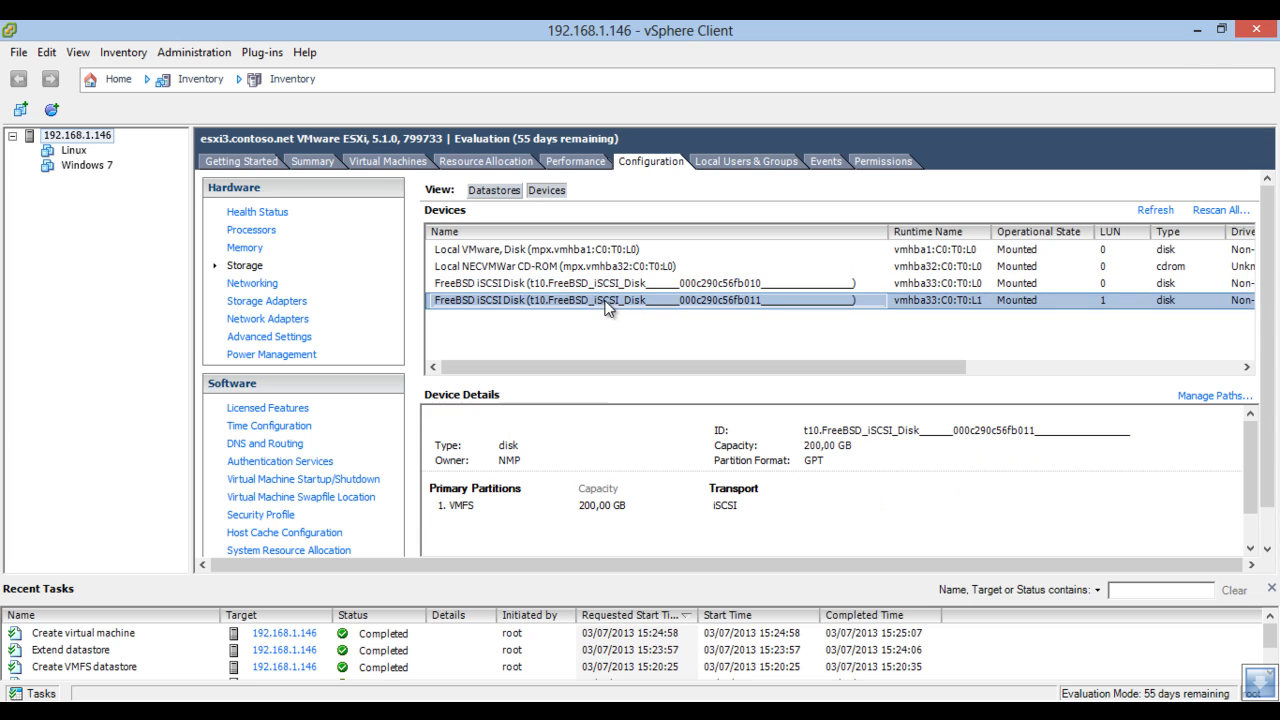
left_click(610, 286)
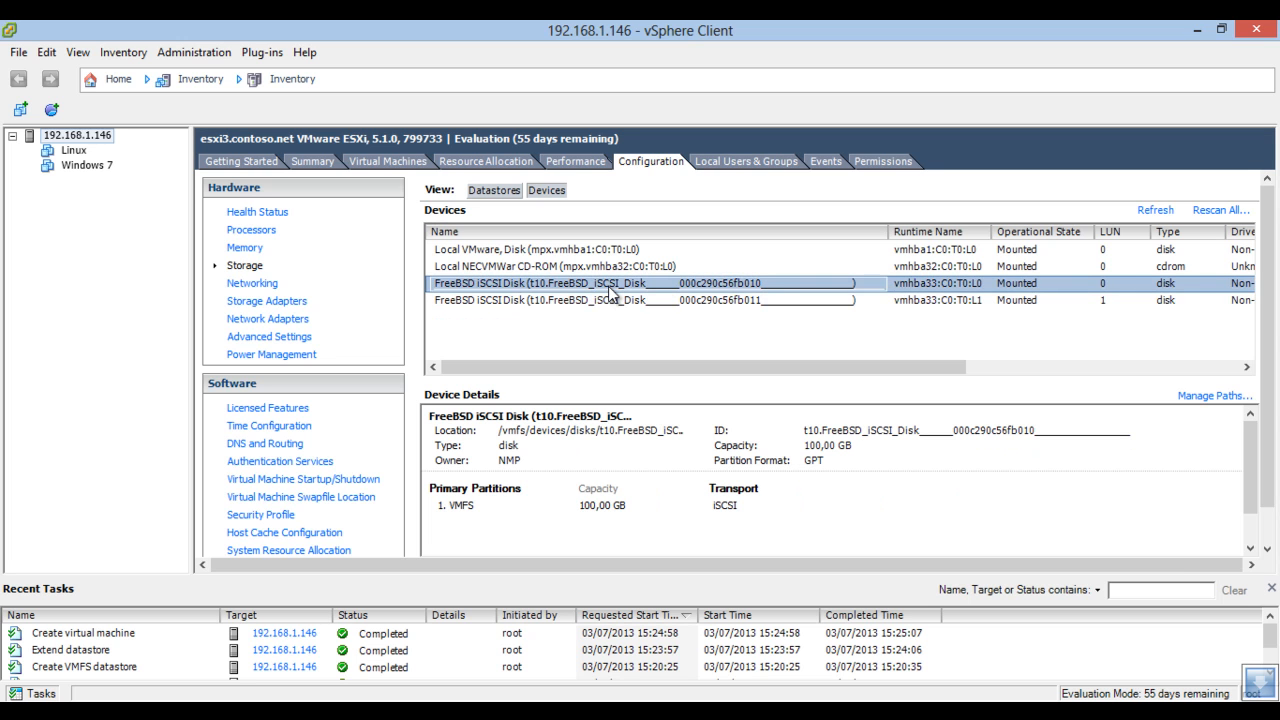
left_click(607, 300)
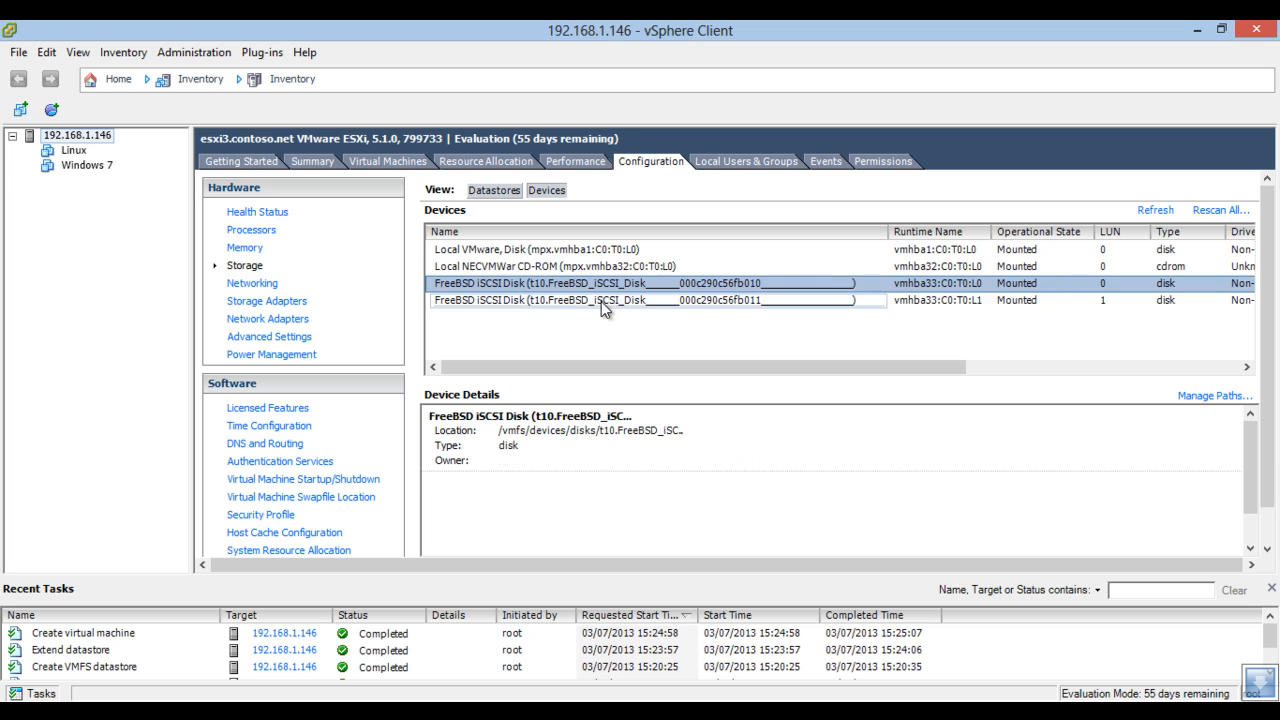
left_click_drag(811, 376, 899, 412)
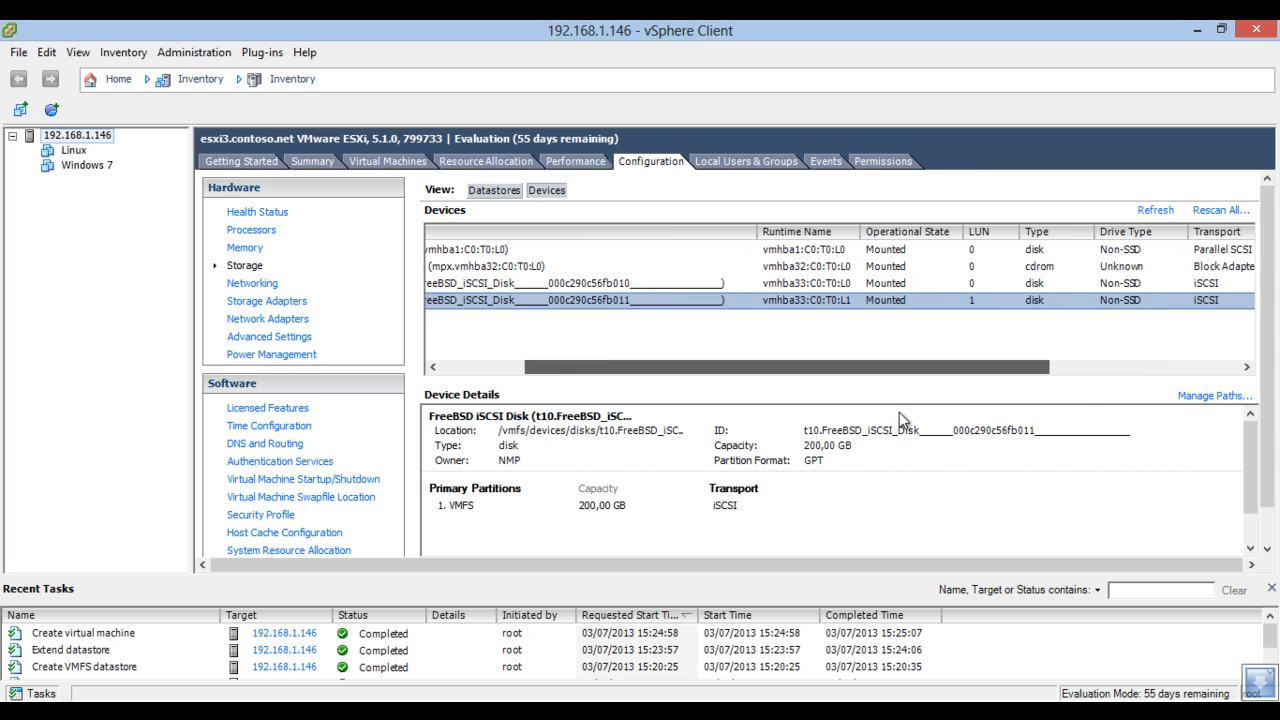
- Compare the two paths of the LUN 1 FreeBSD iSCSI disk and review the available path selection policies, keeping Fixed (VMware)
left_click(1214, 396)
left_click(680, 282)
left_click(678, 266)
left_click(678, 276)
left_click(679, 263)
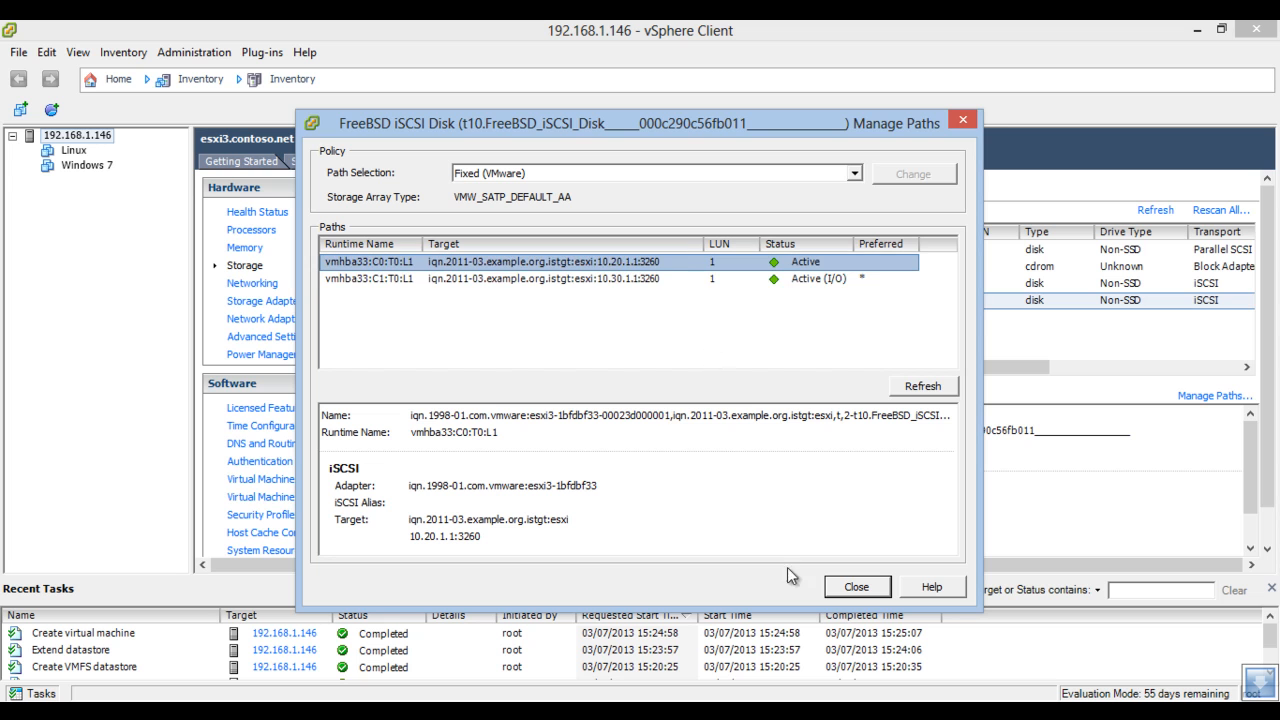
left_click(624, 177)
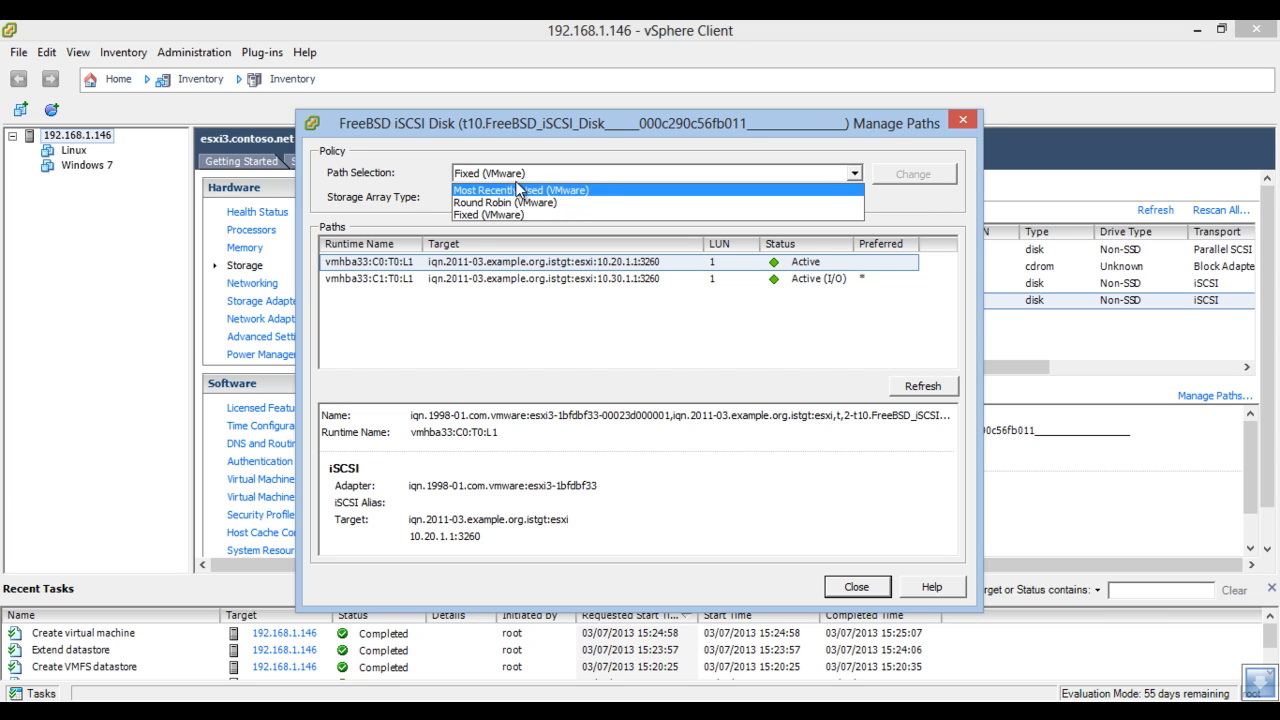
left_click(415, 183)
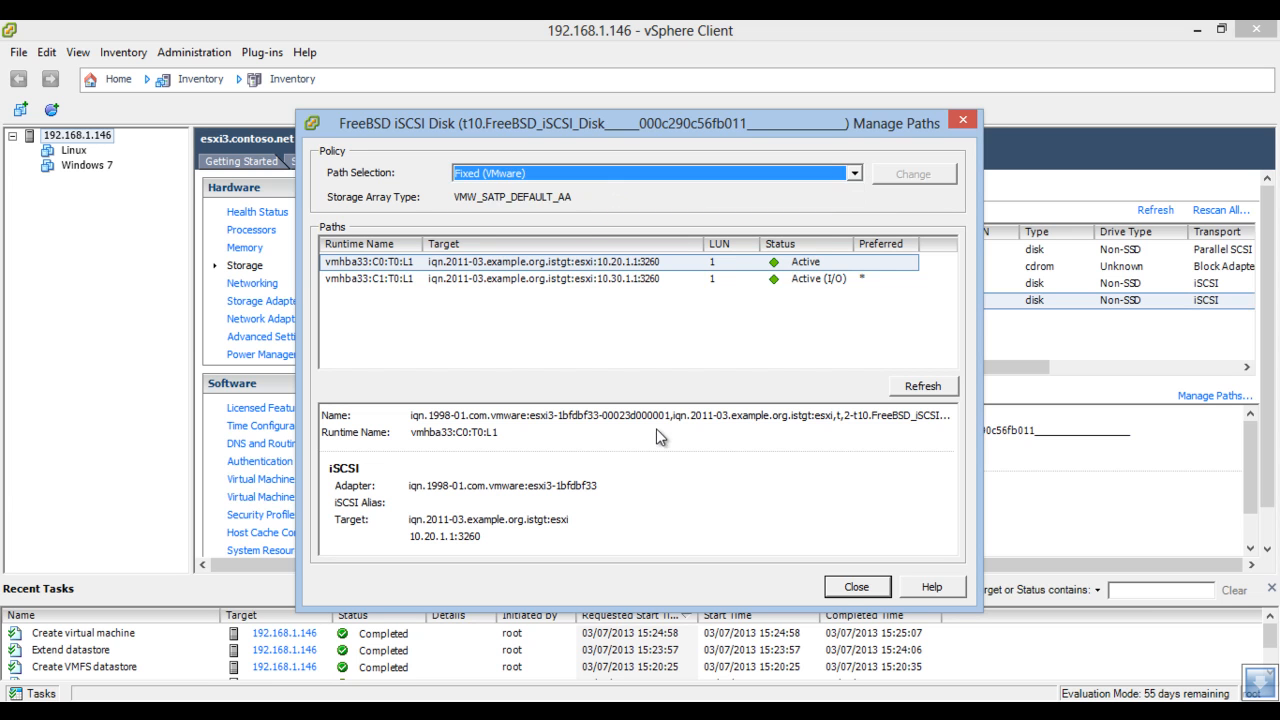
left_click(854, 587)
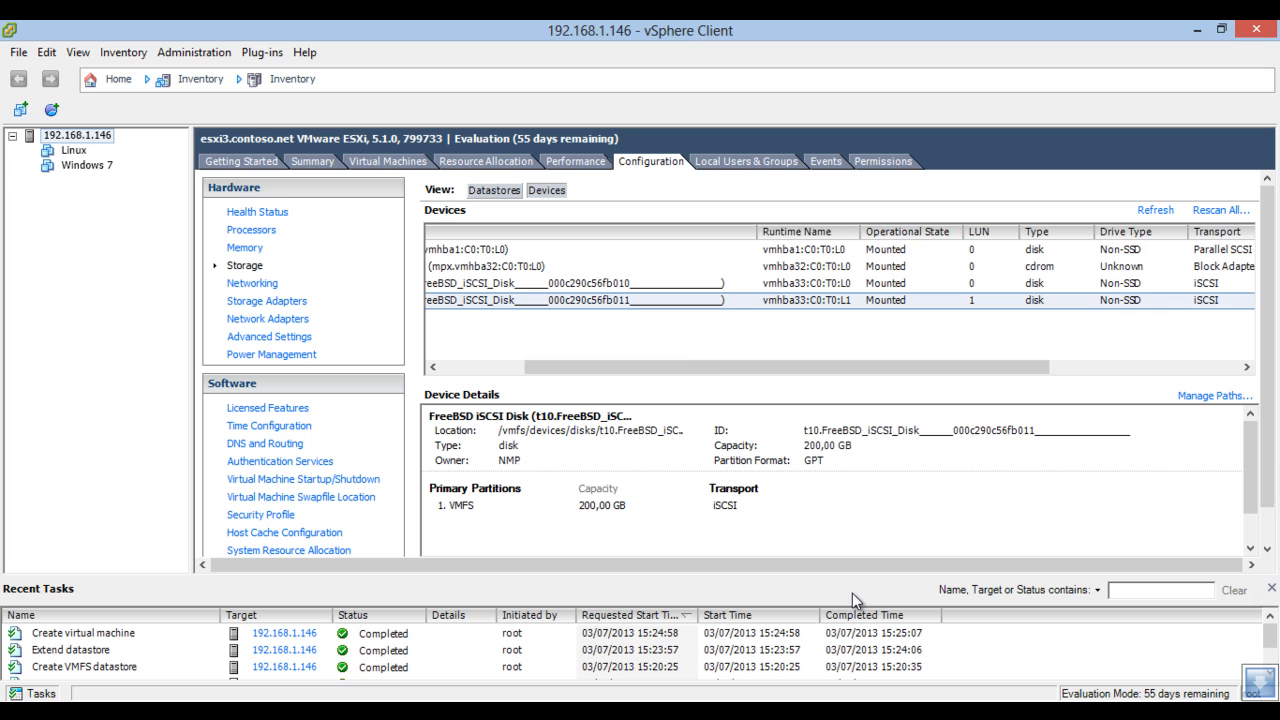
- Recheck the CD-ROM and both FreeBSD iSCSI disks in the device list, and review the host's standard switches in the networking configuration
left_click_drag(563, 368, 478, 368)
left_click(570, 268)
left_click(569, 284)
left_click(568, 297)
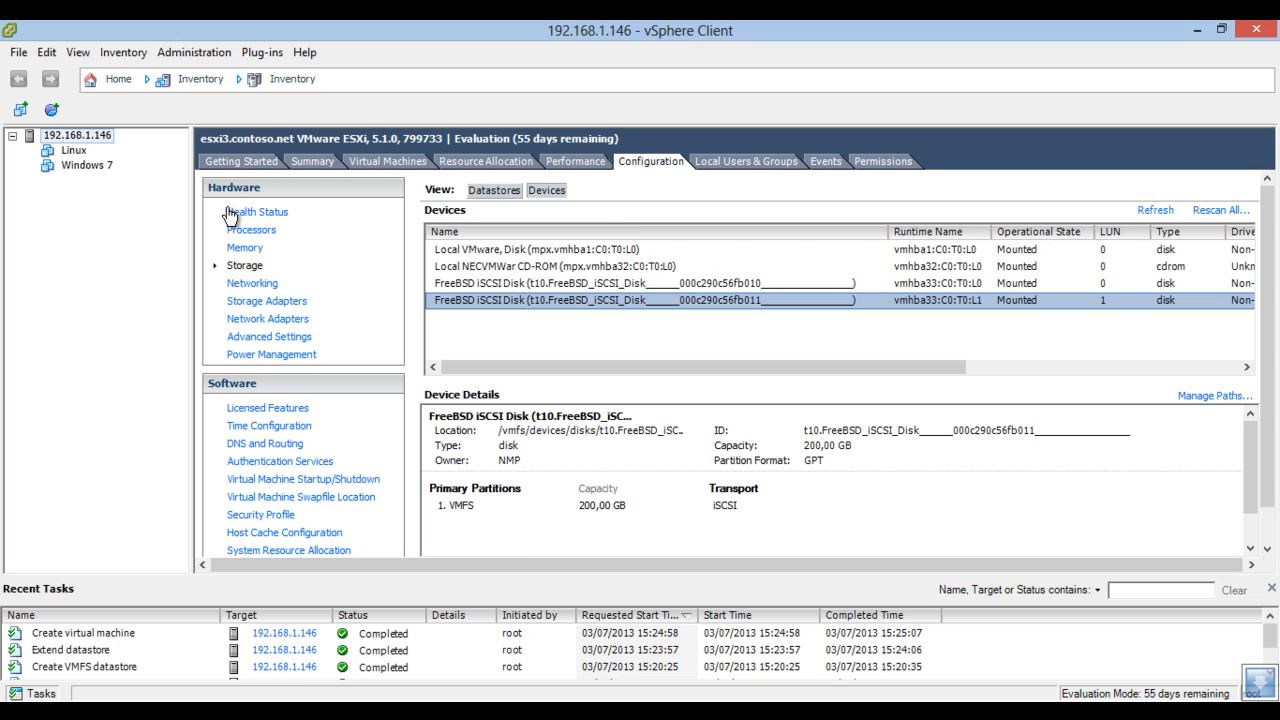
left_click(252, 284)
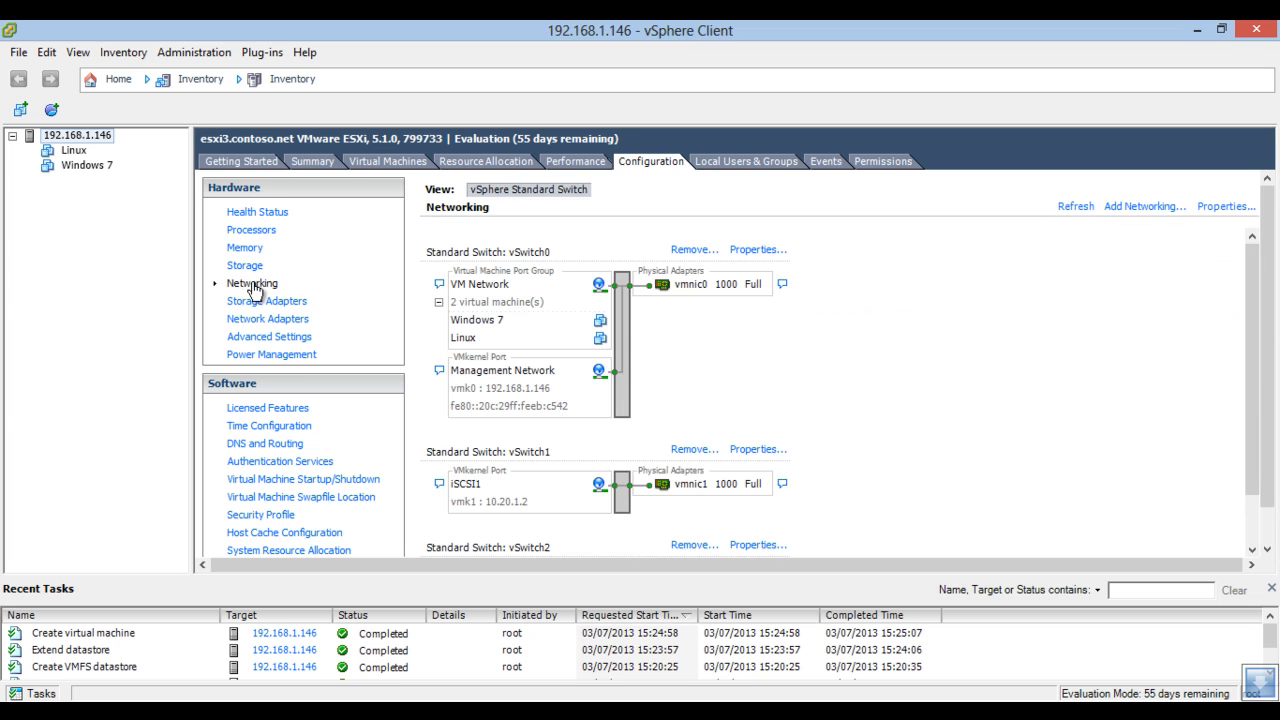
left_click_drag(1255, 422, 1256, 527)
- Browse the contents of the vms1 datastore from the host summary and close the datastore browser
left_click(322, 160)
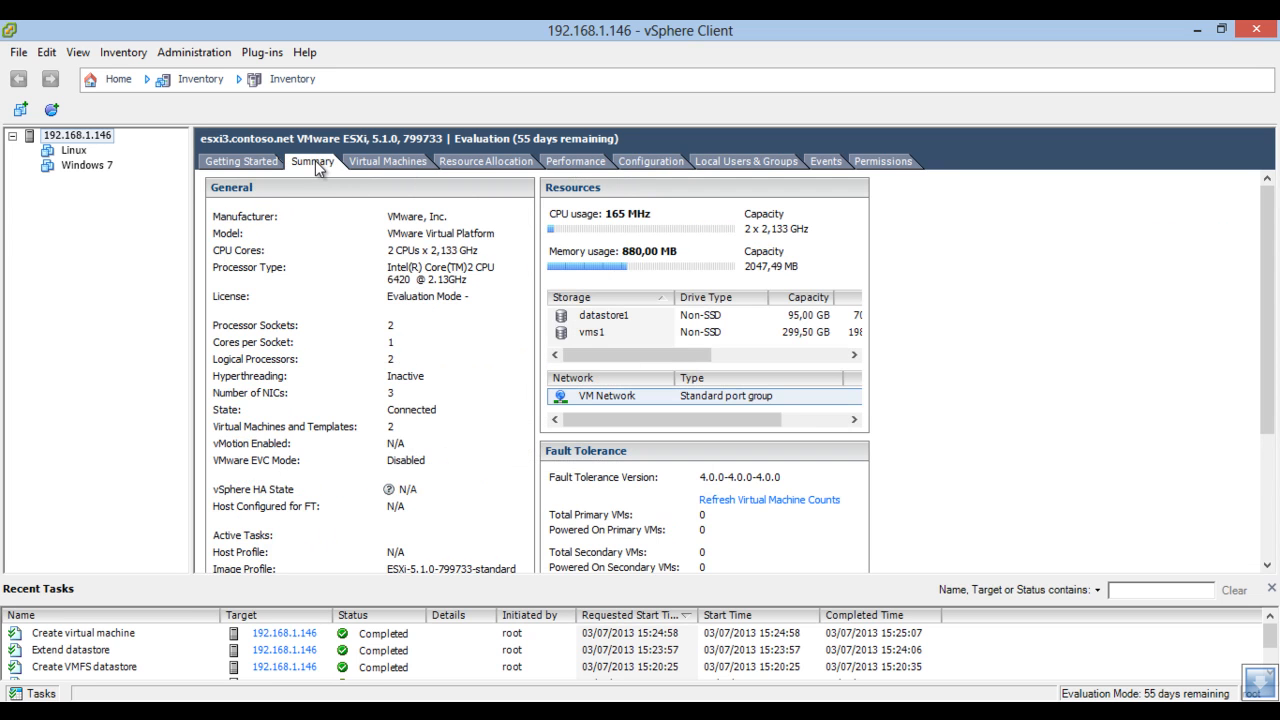
left_click(634, 333)
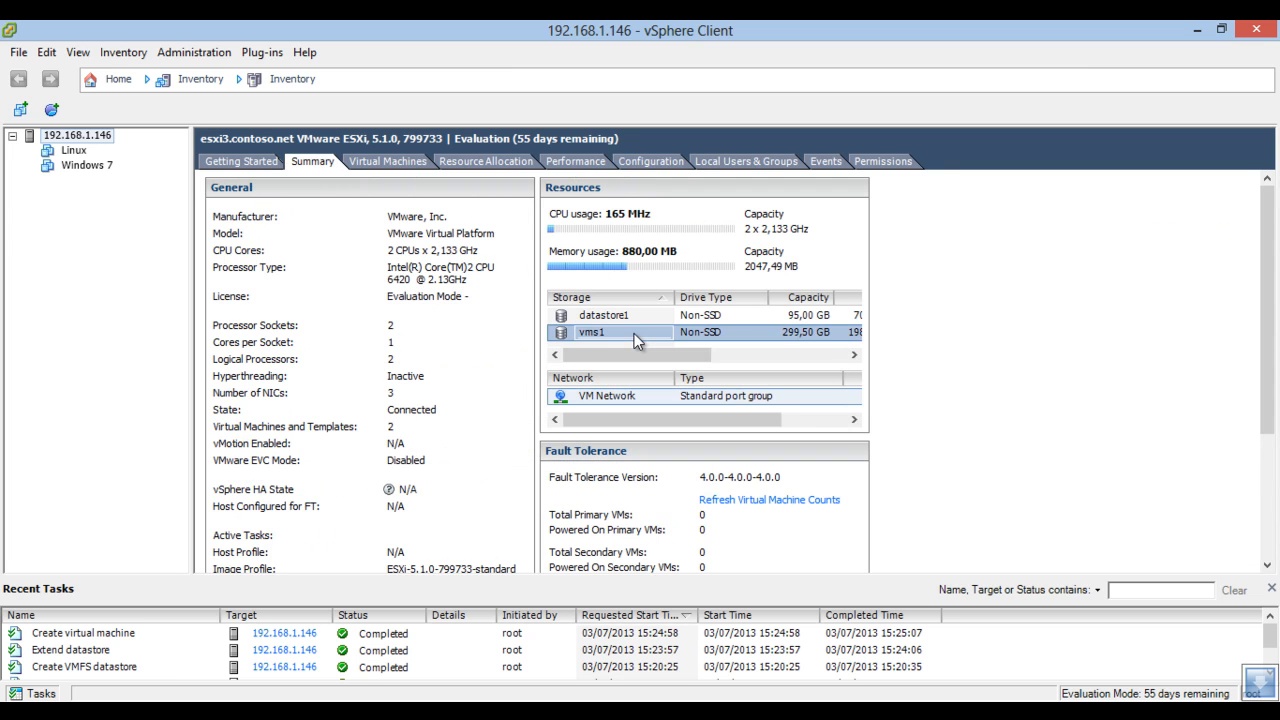
right_click(634, 333)
left_click(713, 345)
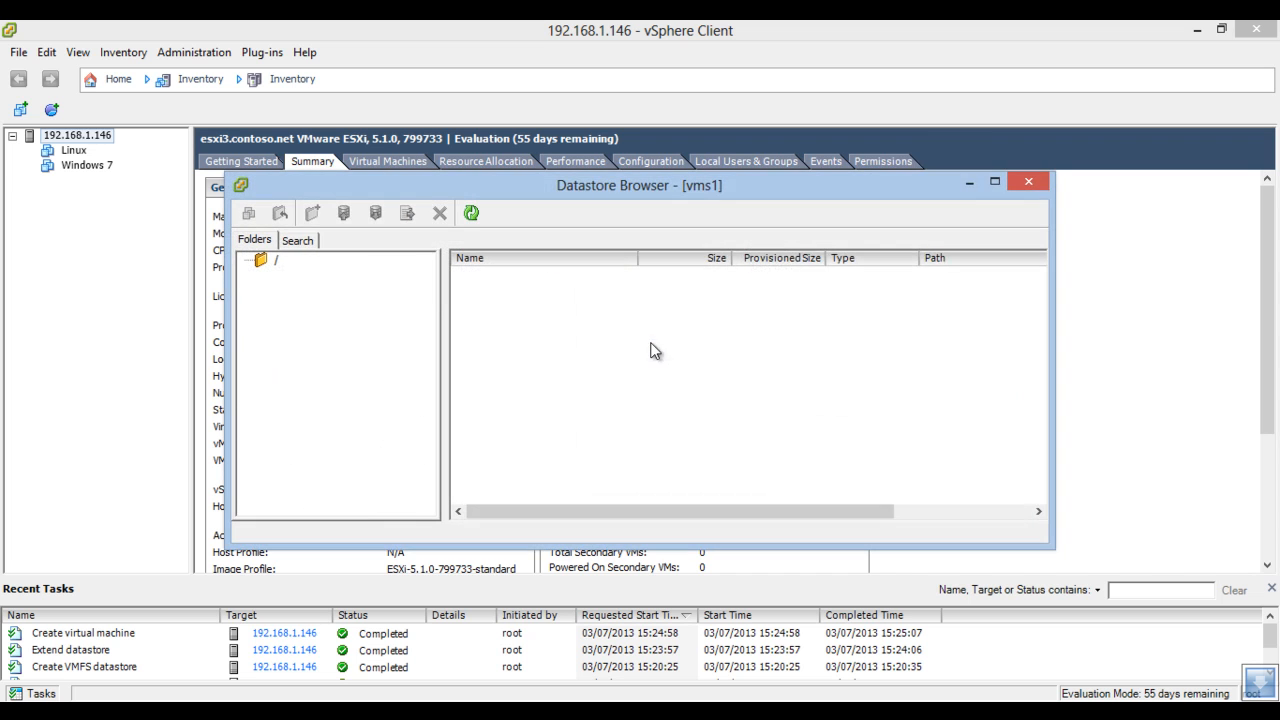
left_click(1029, 182)
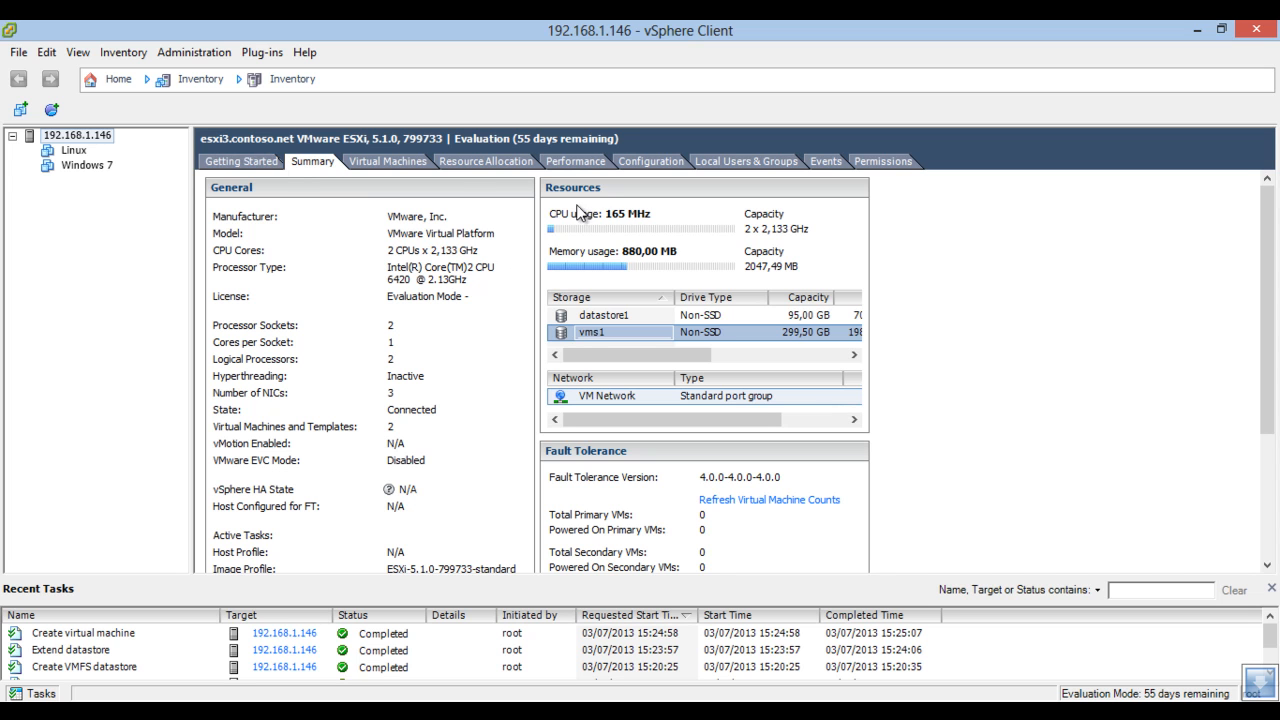
- Check the details of the vms1 datastore in the host's storage configuration
left_click(650, 162)
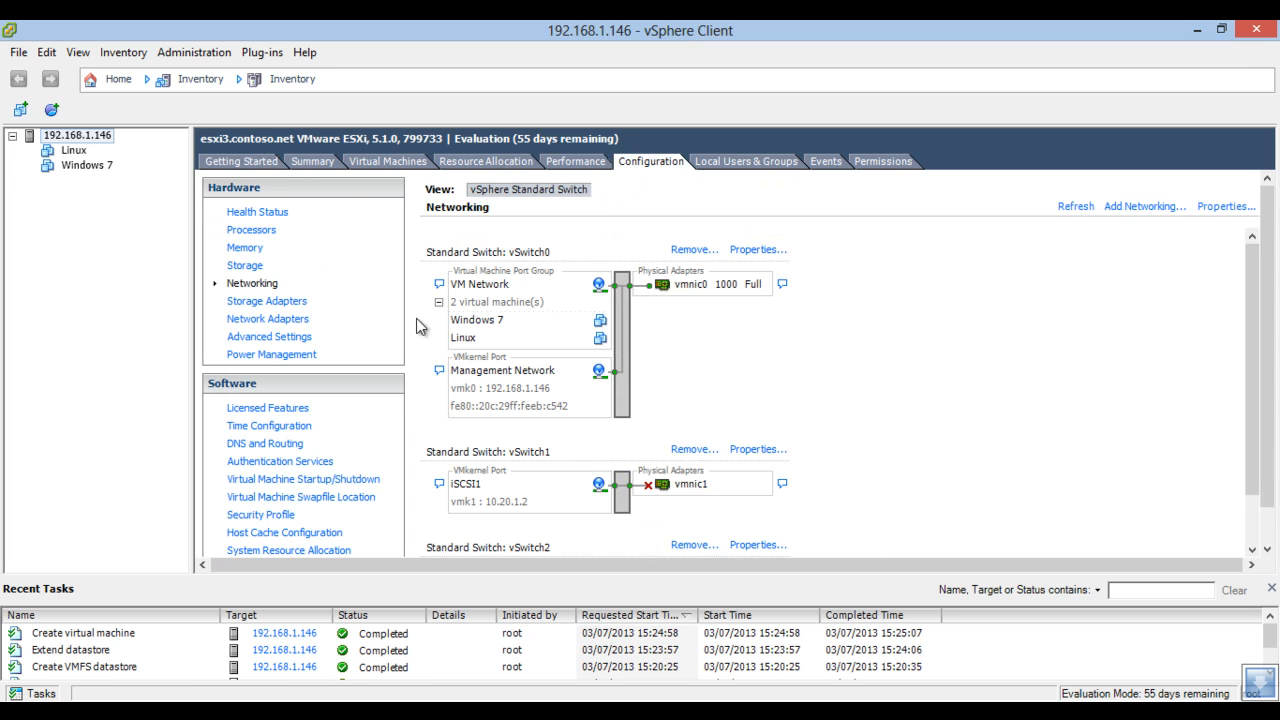
left_click(246, 267)
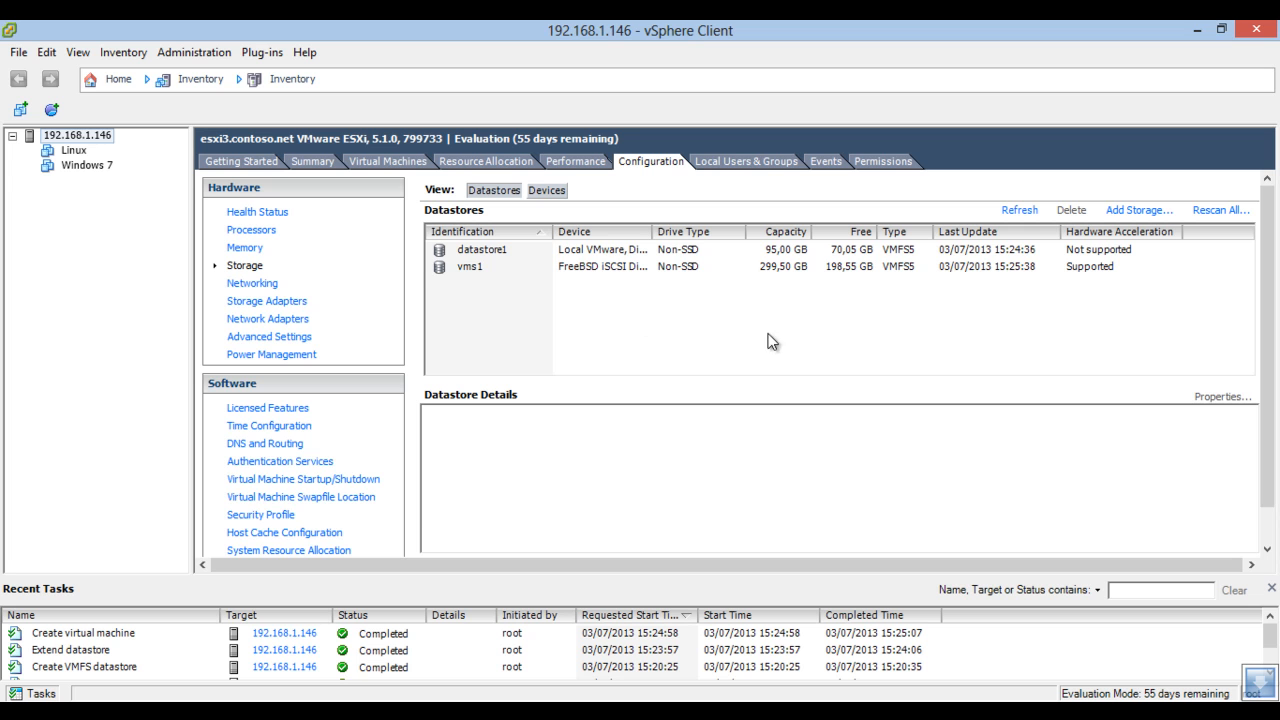
left_click(624, 267)
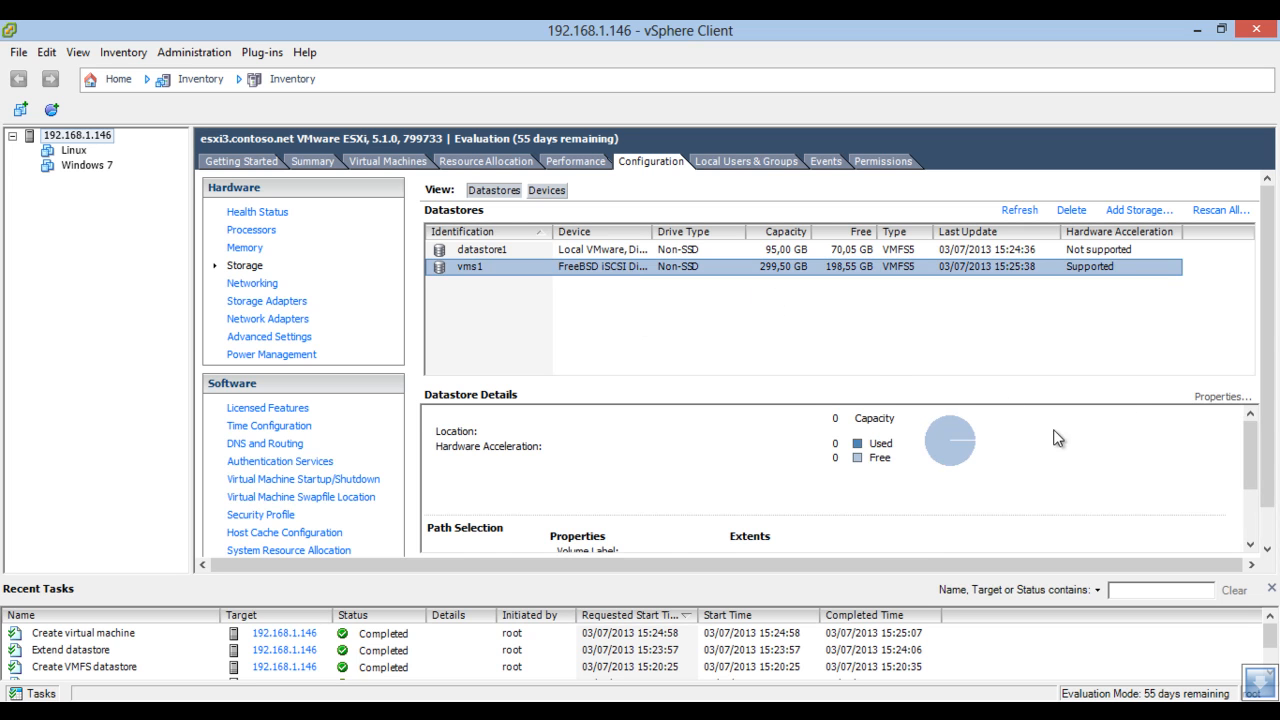
left_click_drag(1252, 474, 1246, 440)
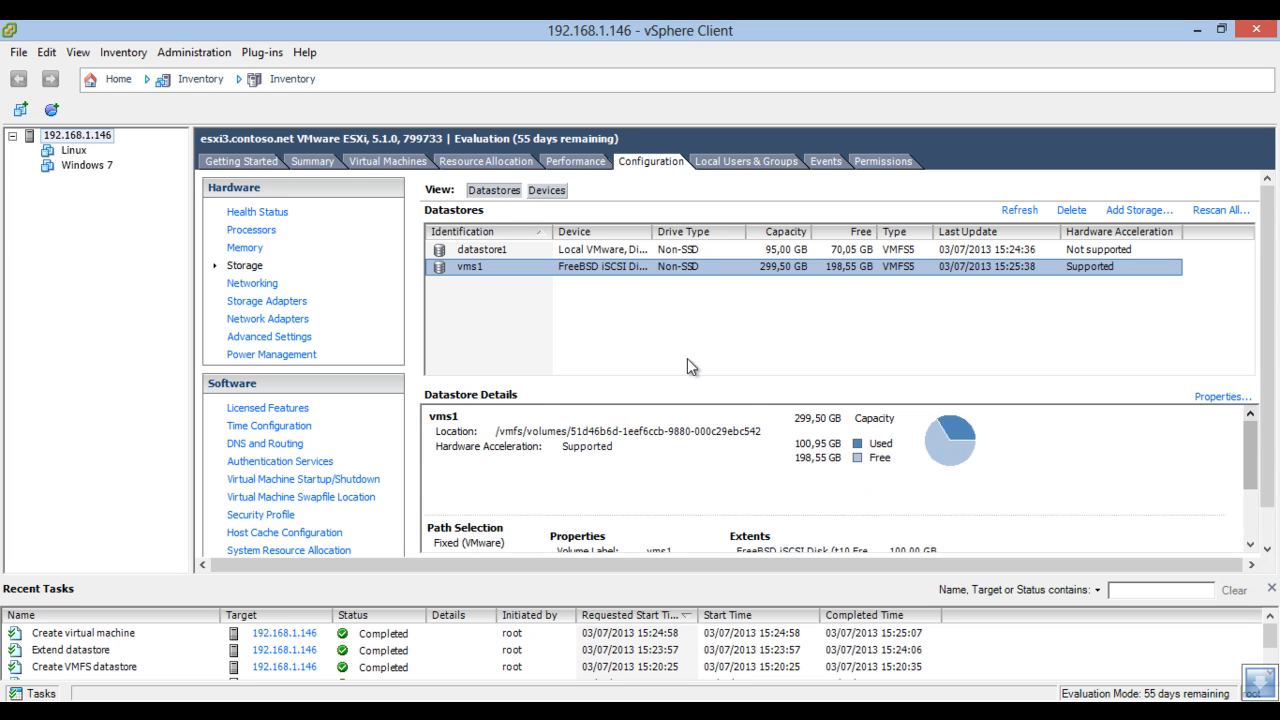
- Examine the path list of the iSCSI software adapter vmhba33, checking the status of every path
left_click(265, 301)
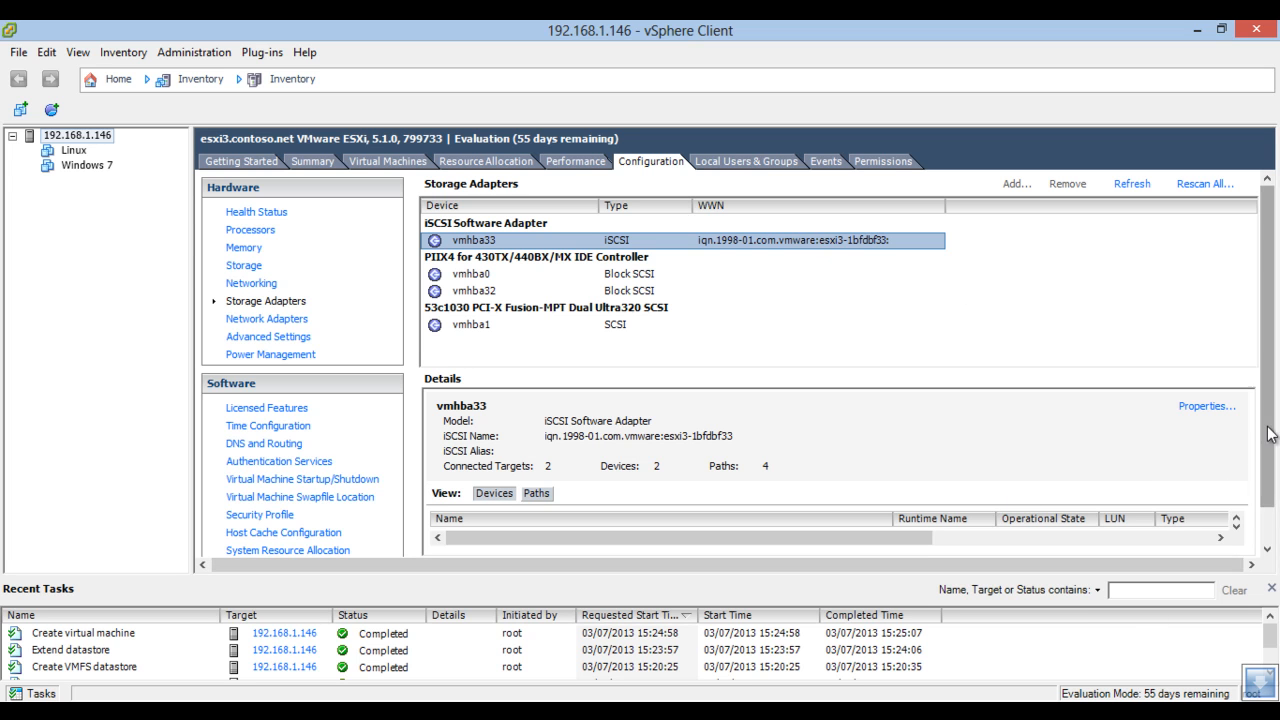
scroll(1268, 497, "down", 2)
scroll(1268, 497, "up", 2)
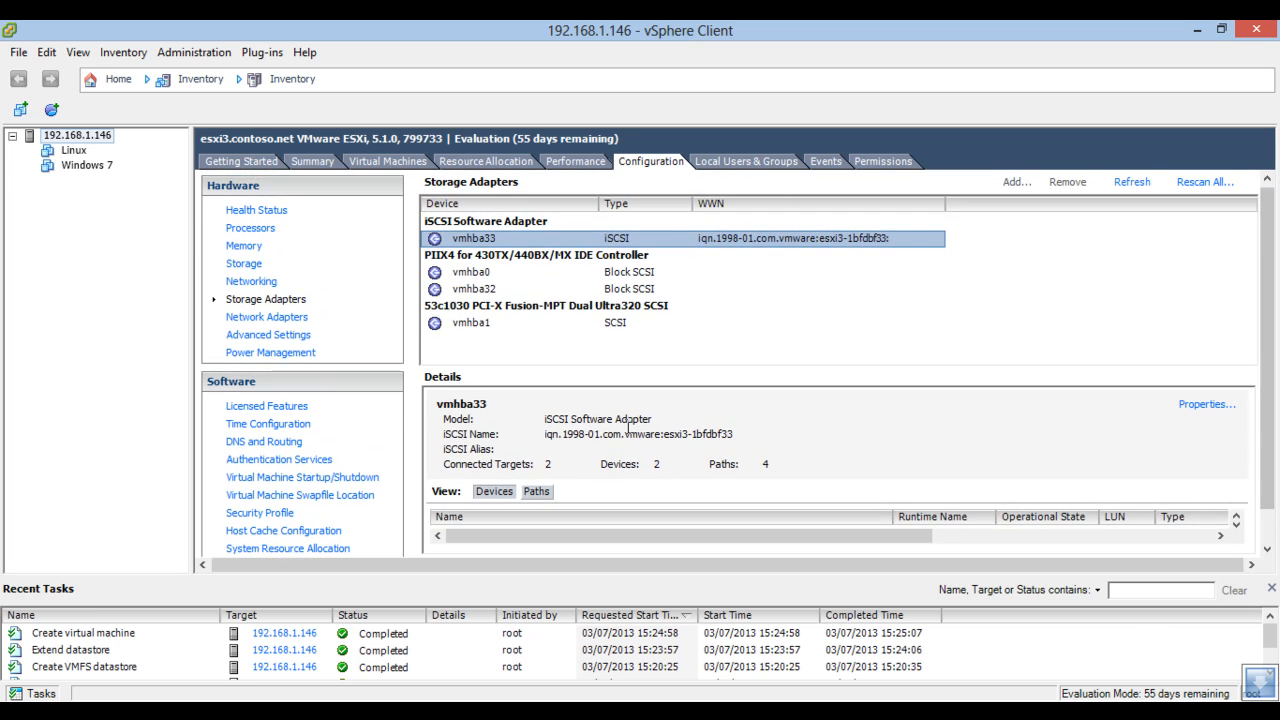
left_click(532, 491)
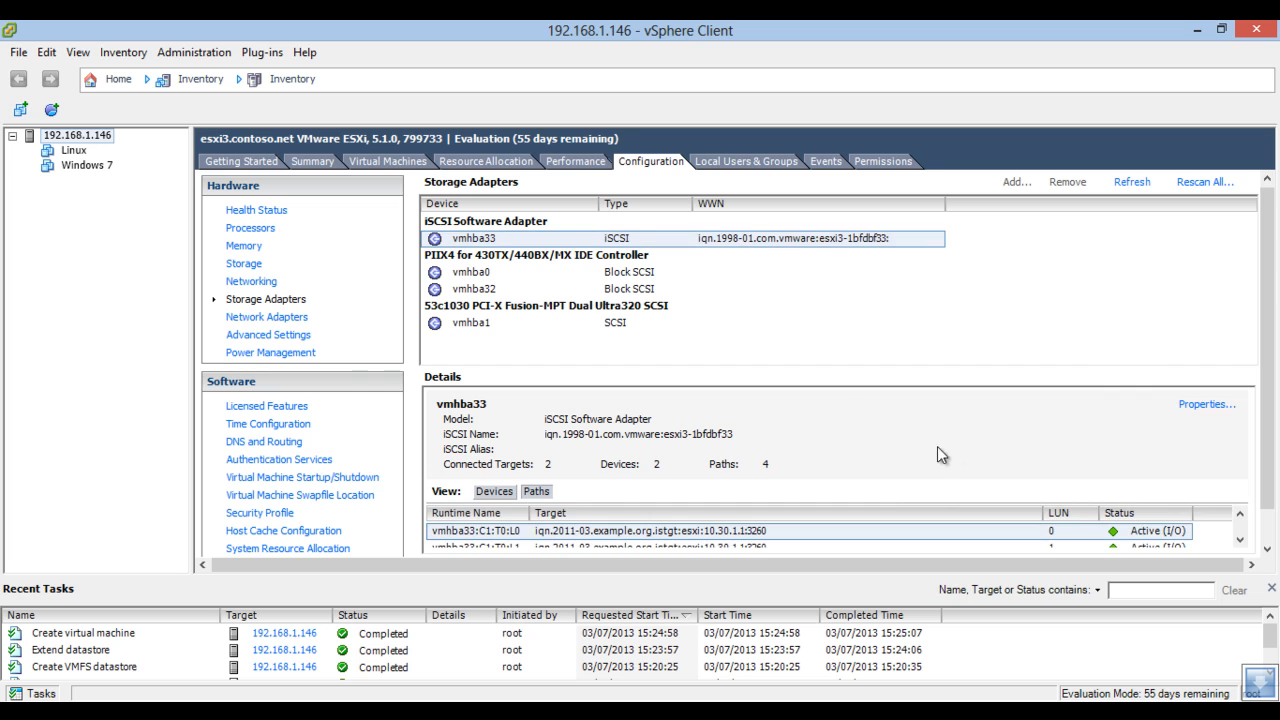
left_click(1240, 541)
left_click(1240, 541)
left_click(1240, 541)
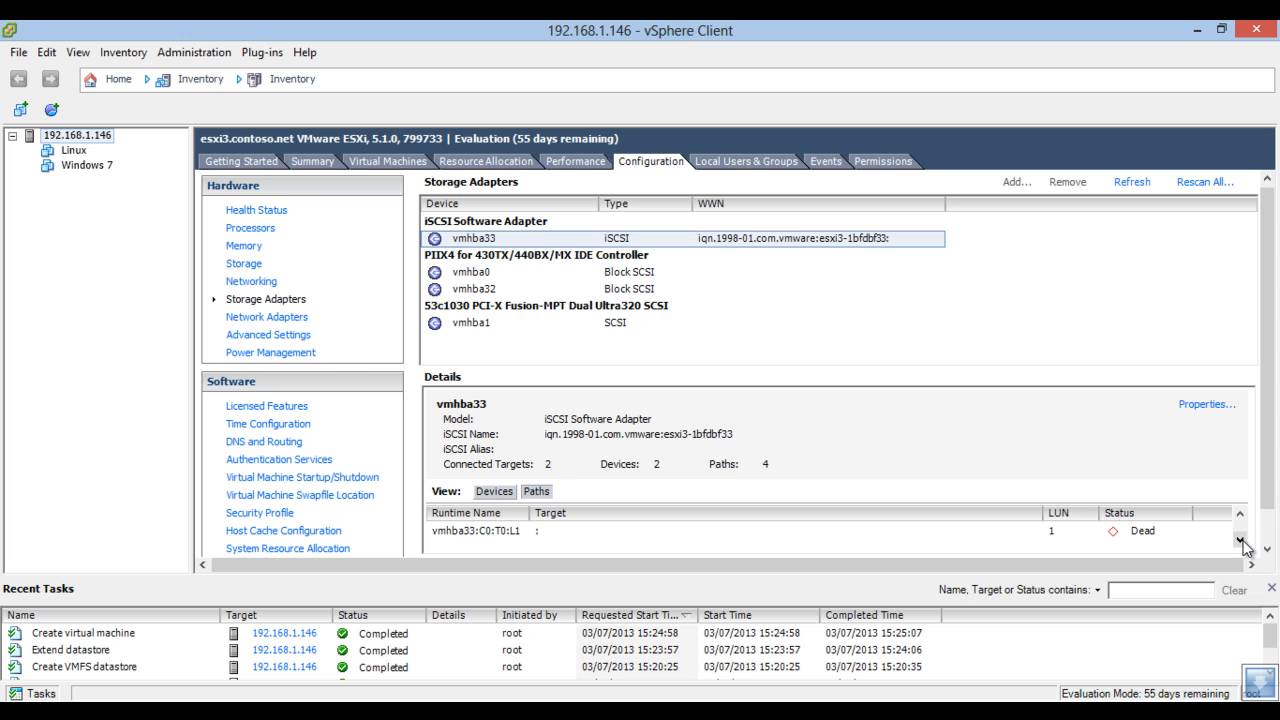
left_click(1240, 515)
left_click(1240, 515)
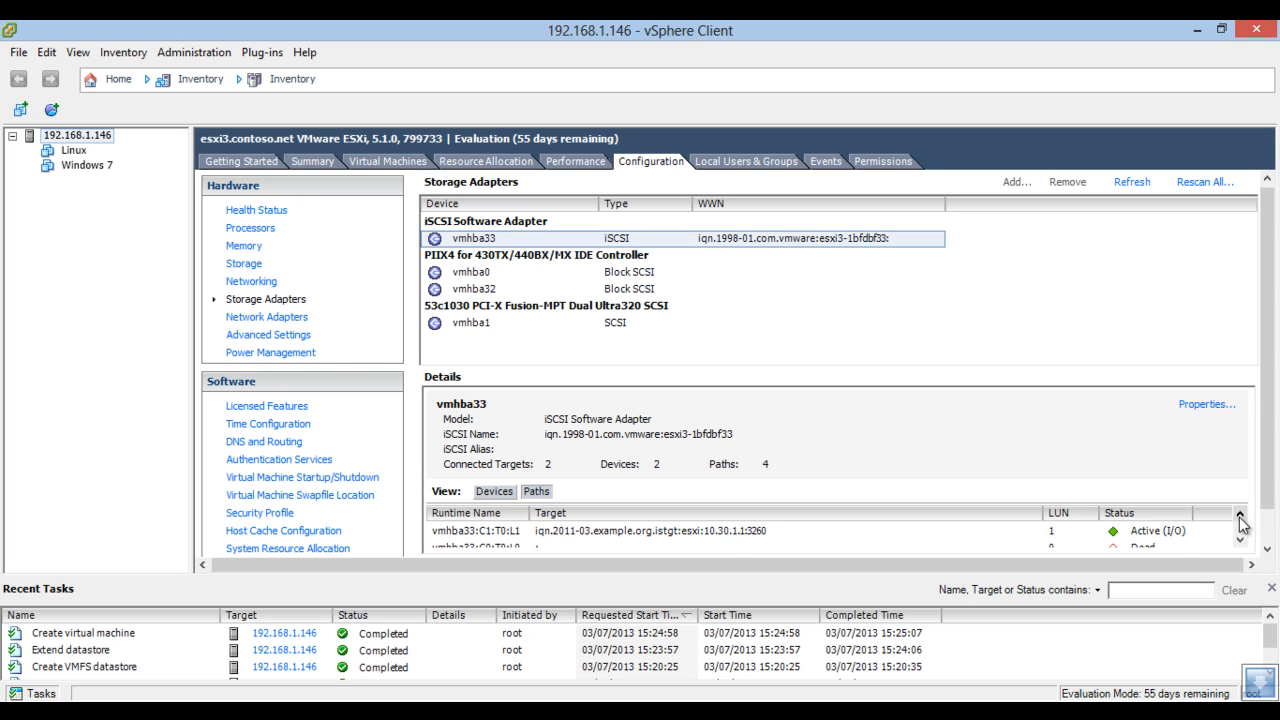
left_click(1240, 517)
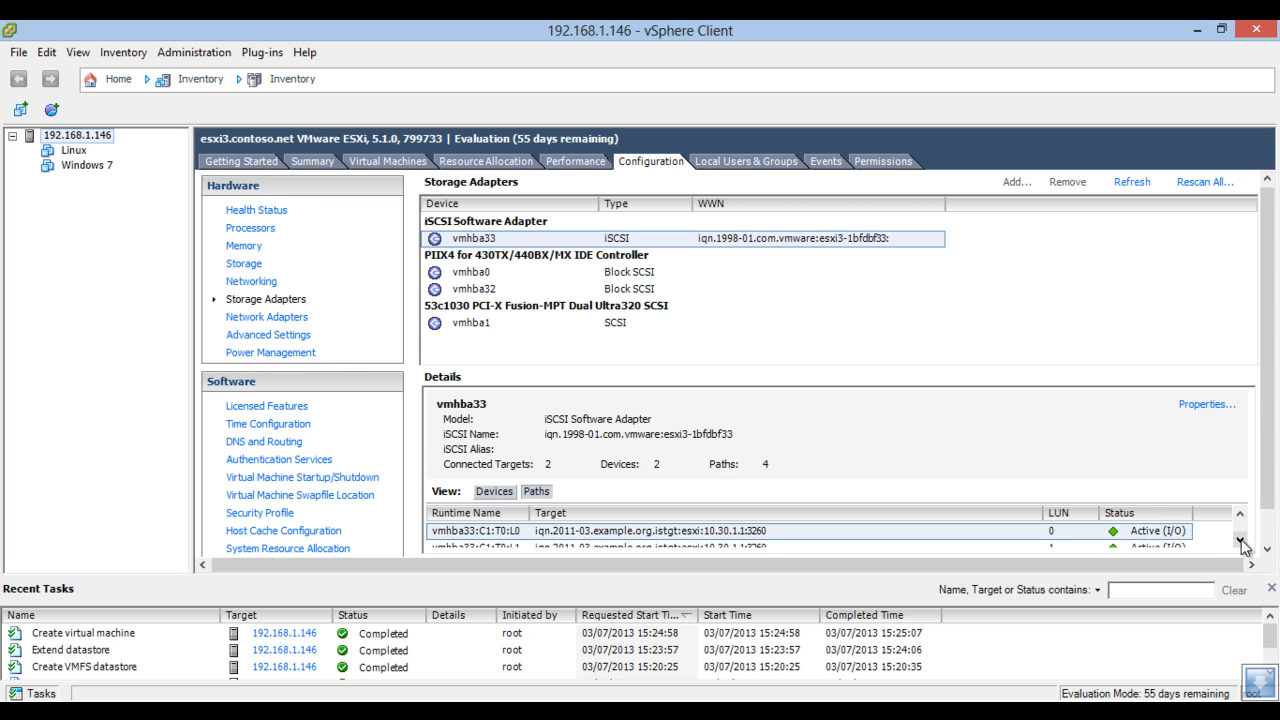
left_click(1240, 541)
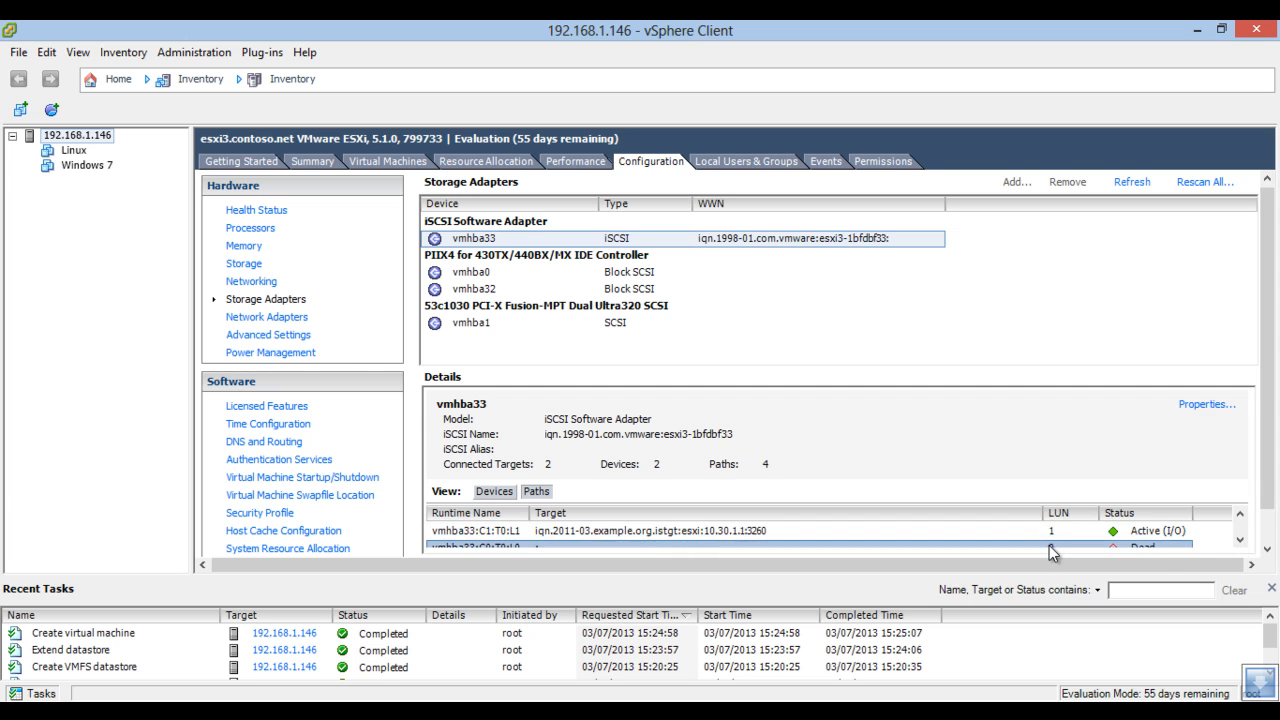
left_click(1240, 541)
left_click(1240, 541)
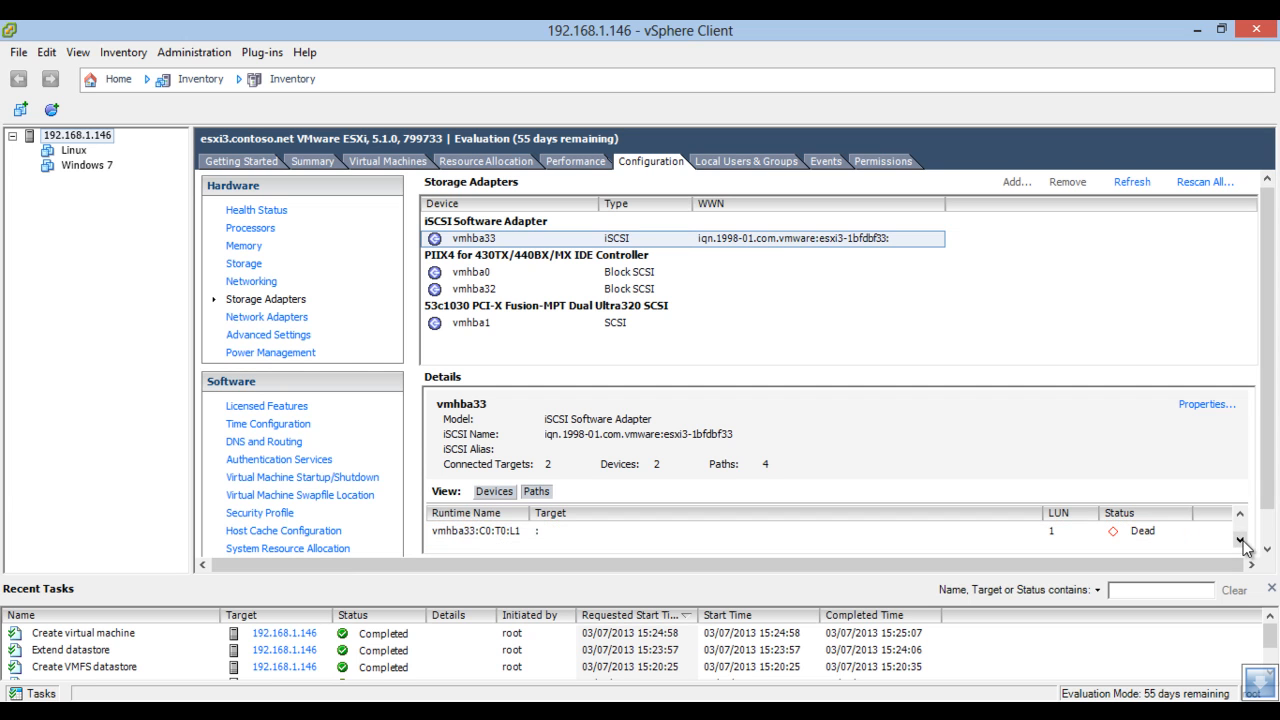
left_click(1240, 514)
left_click(1240, 514)
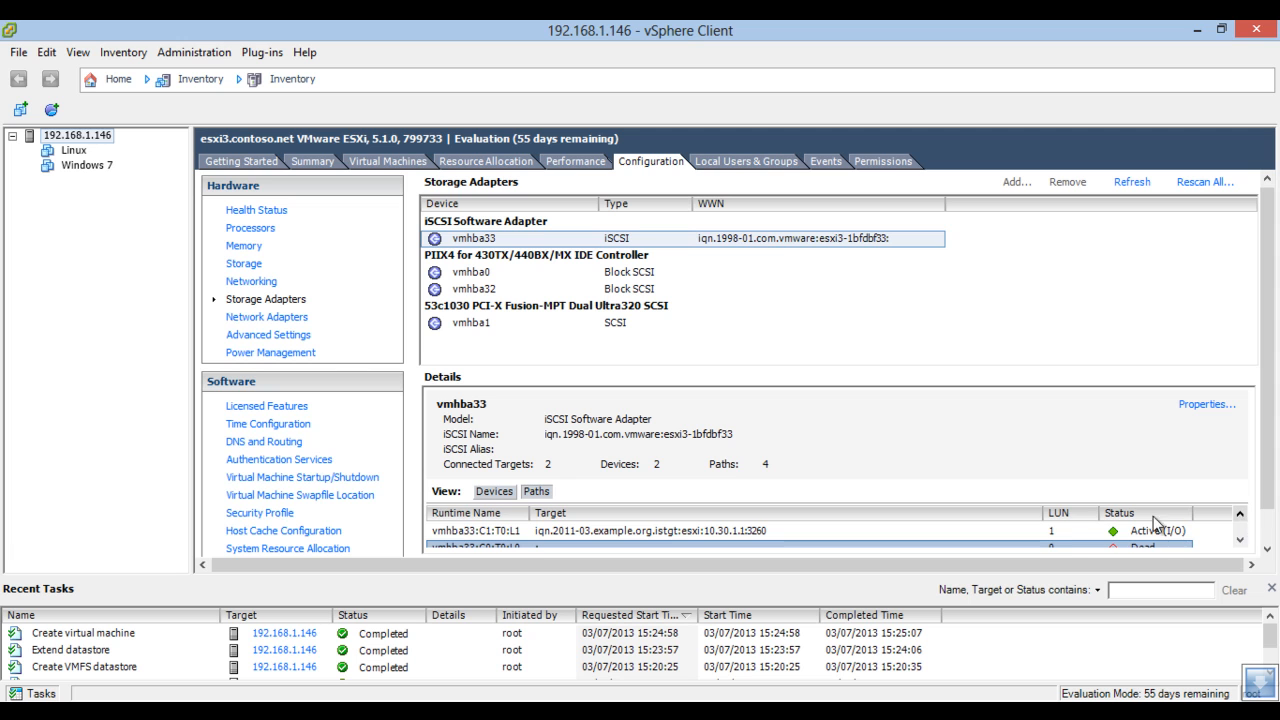
- Go through the individual vmhba33 path entries one by one, comparing target, LUN and status
left_click(1066, 536)
key("Up")
key("Down")
key("Down")
key("Up")
key("Up")
key("Down")
key("Down")
key("Up")
key("Up")
key("Down")
key("Up")
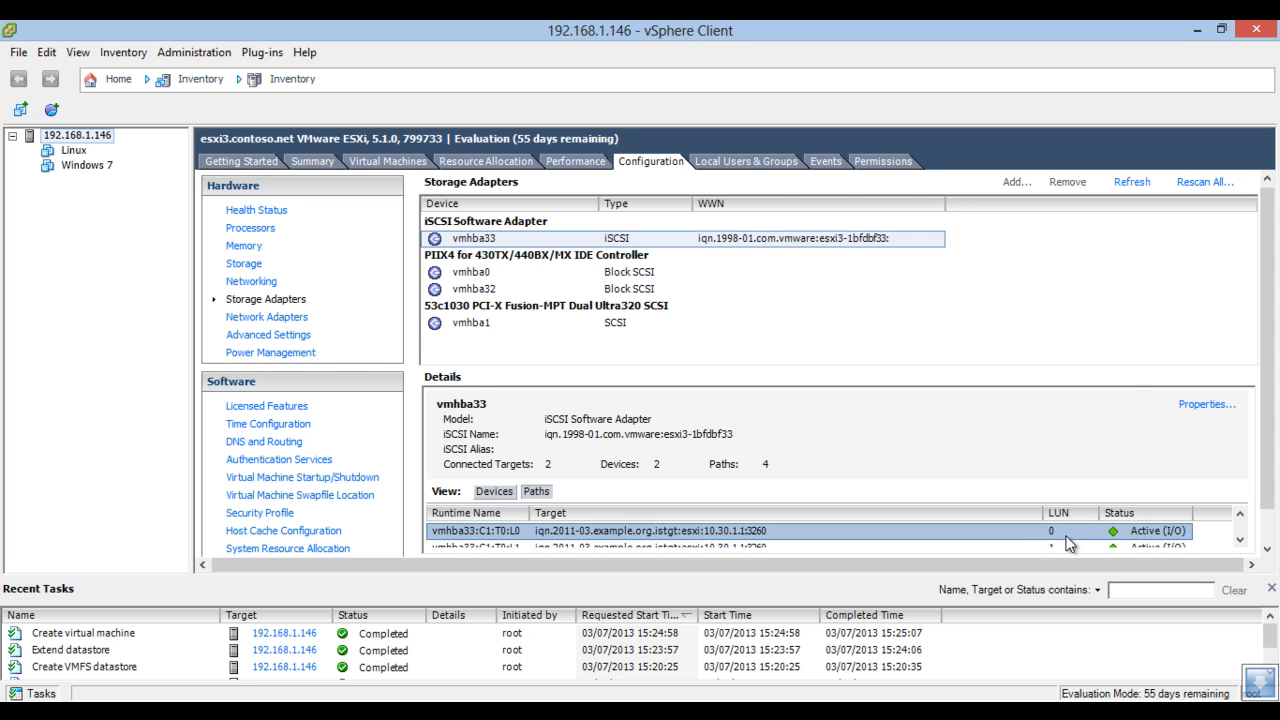
key("Down")
key("Down")
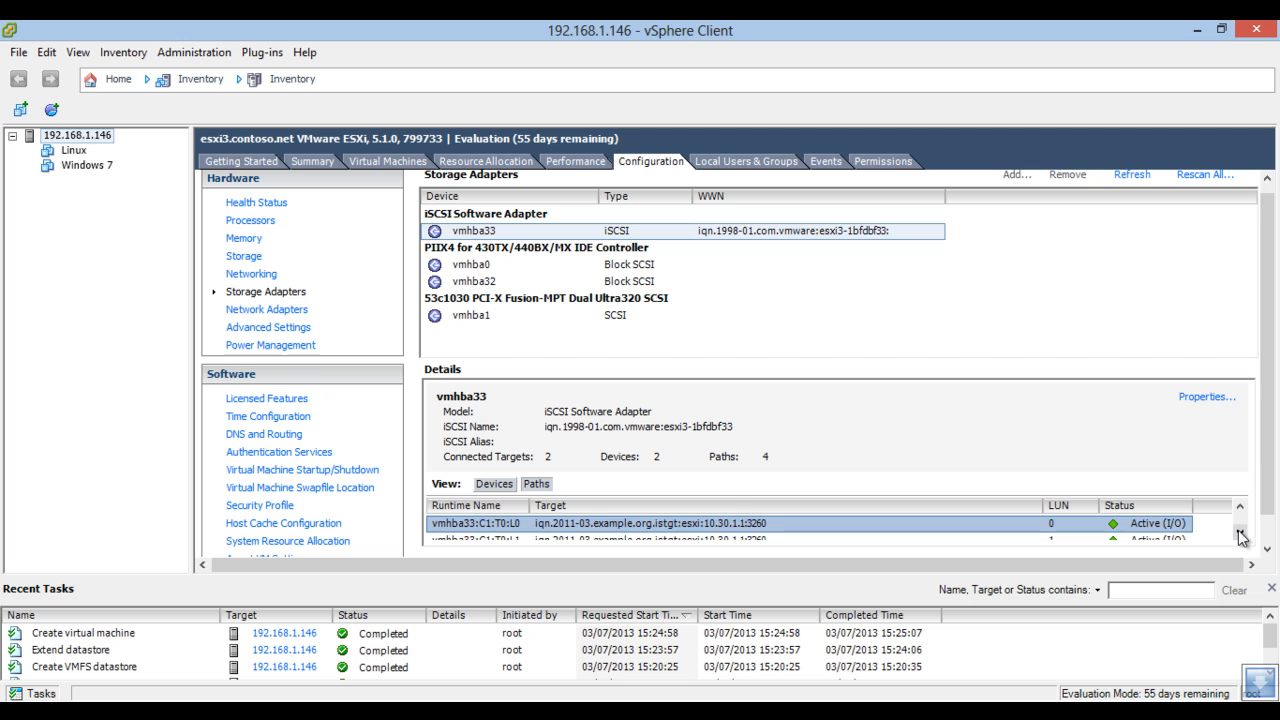
- Recheck the status of the vmhba33 paths to the 10.20.1.1 and 10.30.1.1 targets
left_click(1240, 531)
left_click(1239, 508)
left_click(1240, 534)
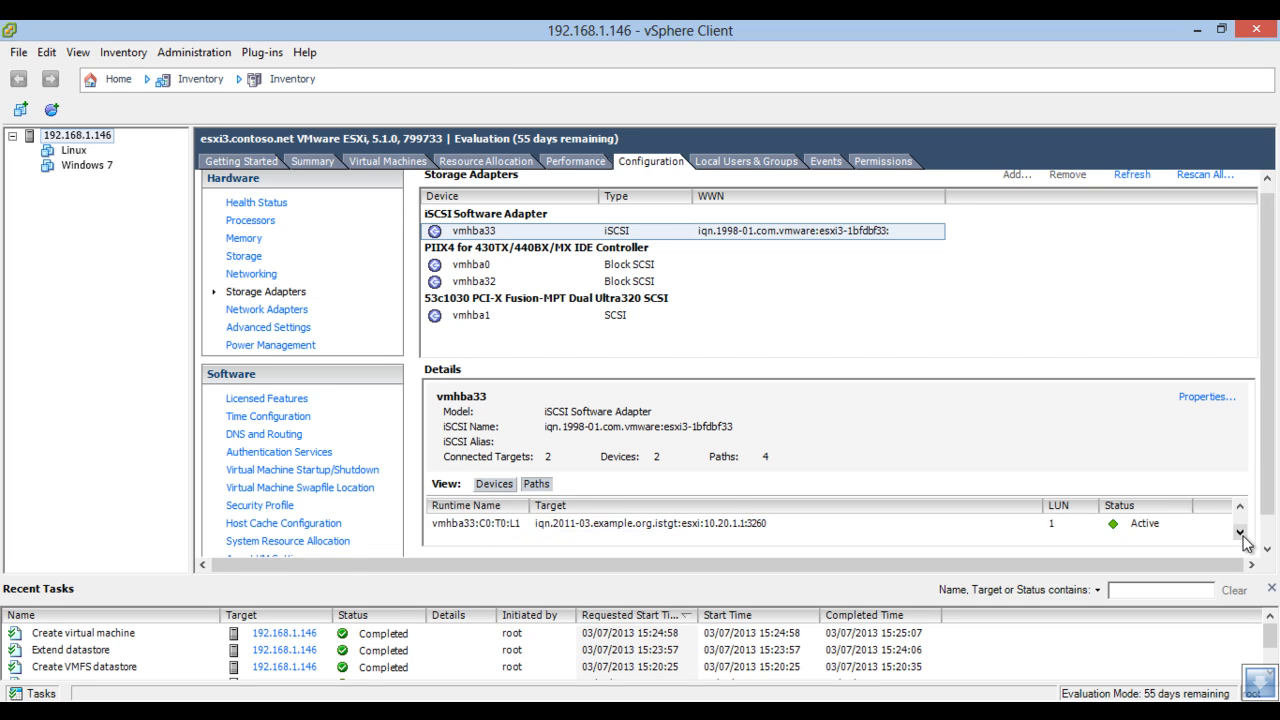
left_click(1239, 507)
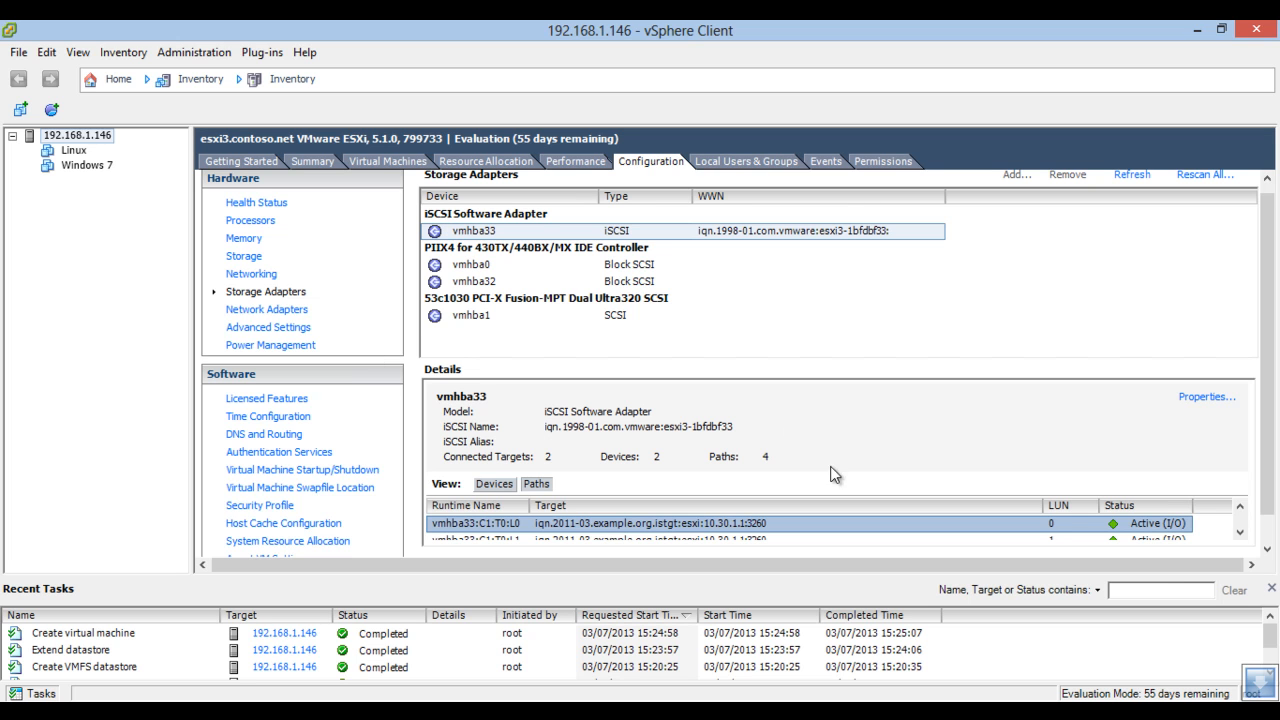
left_click(1240, 534)
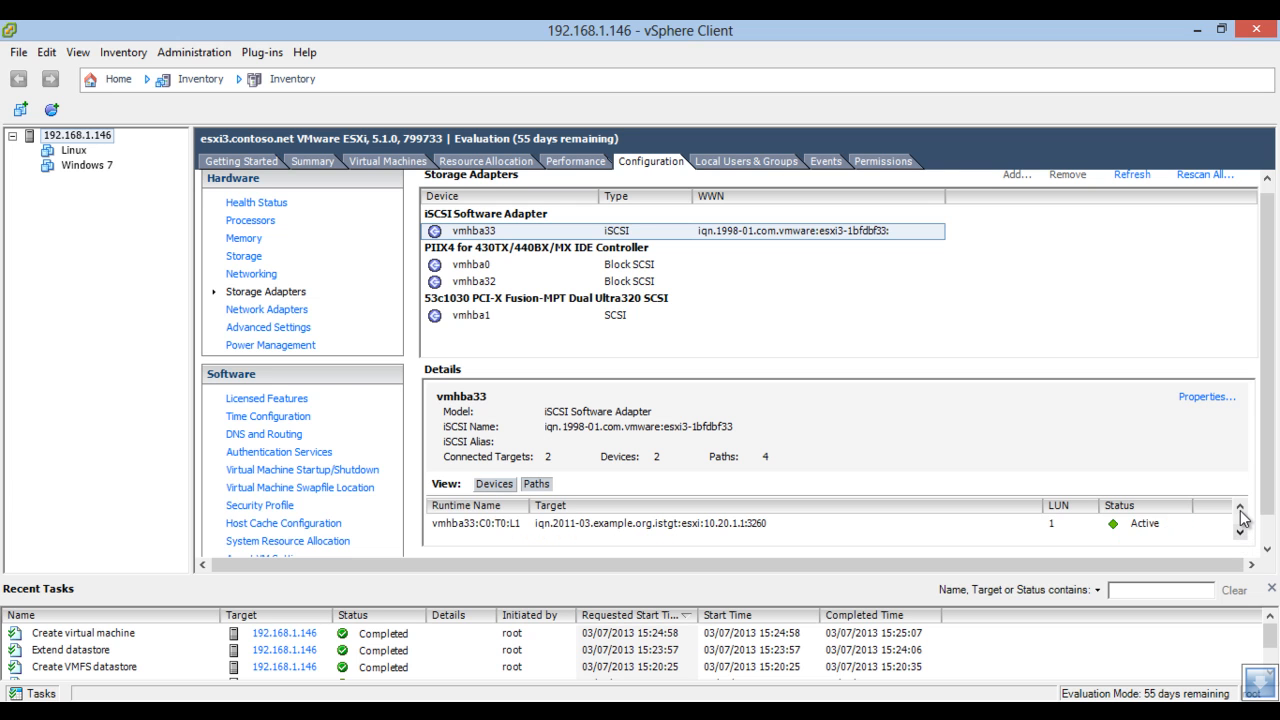
left_click(1239, 507)
- Select individual vmhba33 paths on channels C0 and C1 and compare which ones carry I/O for LUN 0 and LUN 1
left_click(740, 523)
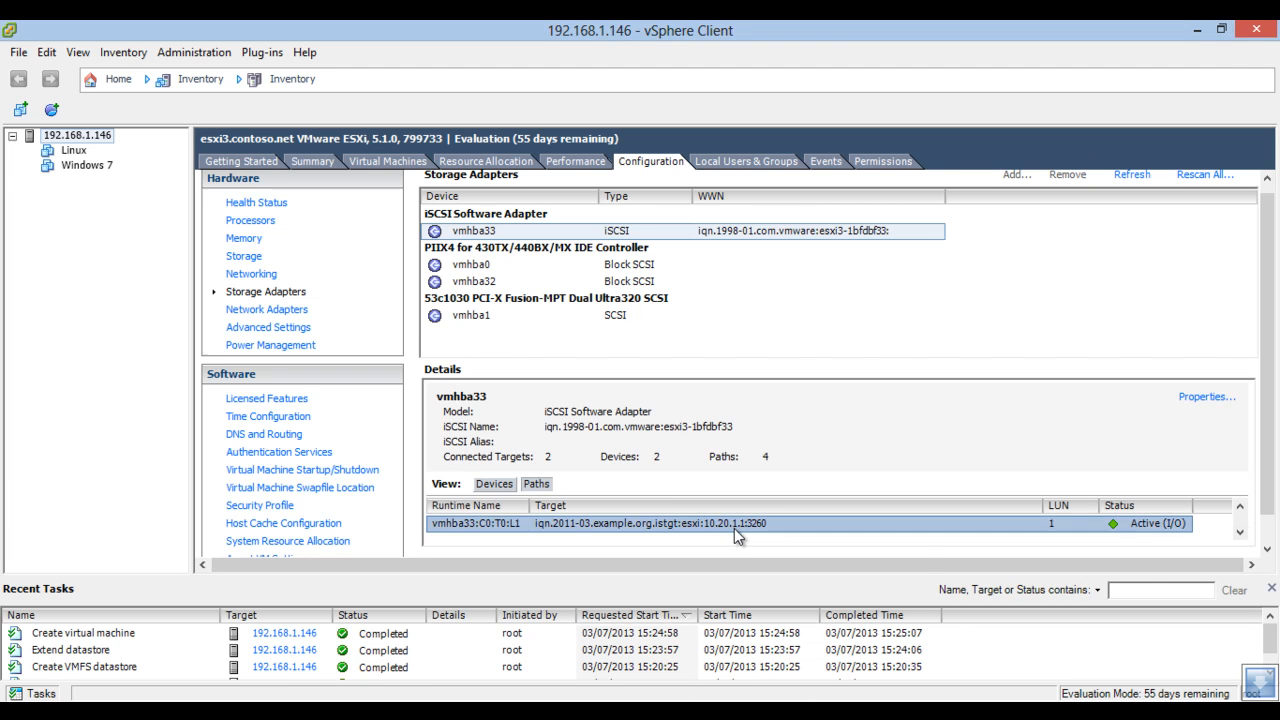
left_click(1240, 506)
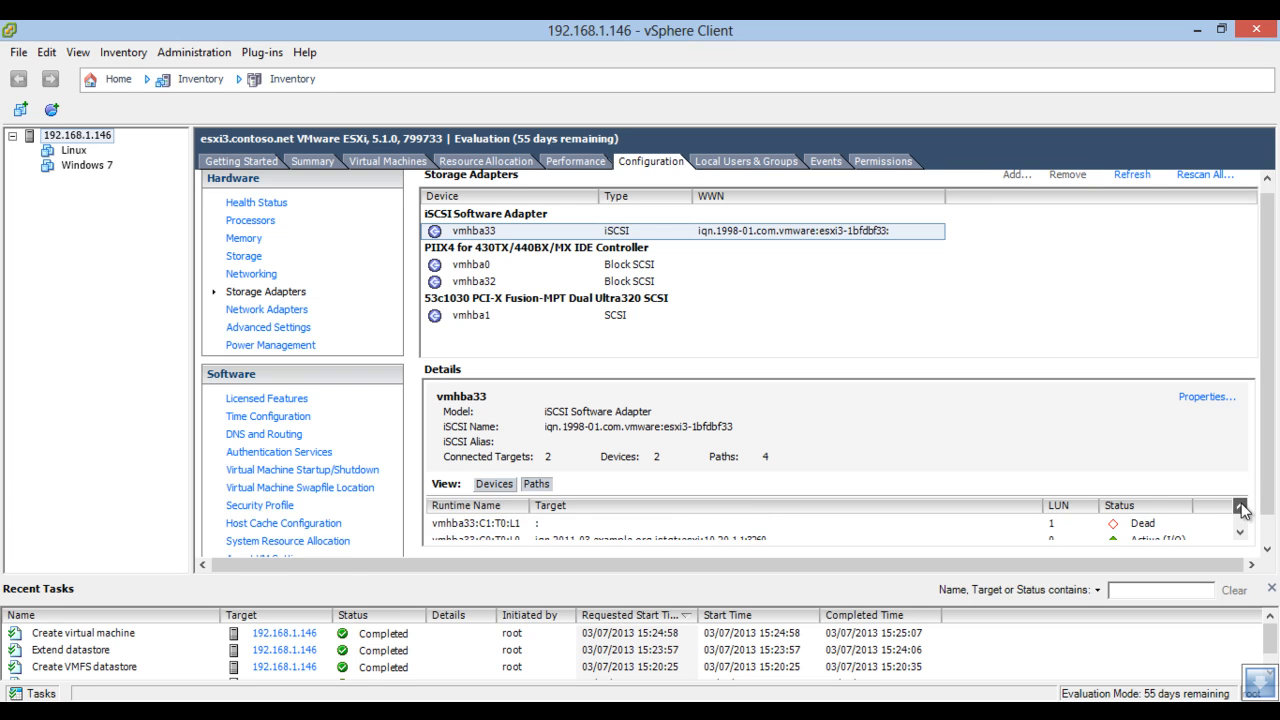
left_click(1140, 526)
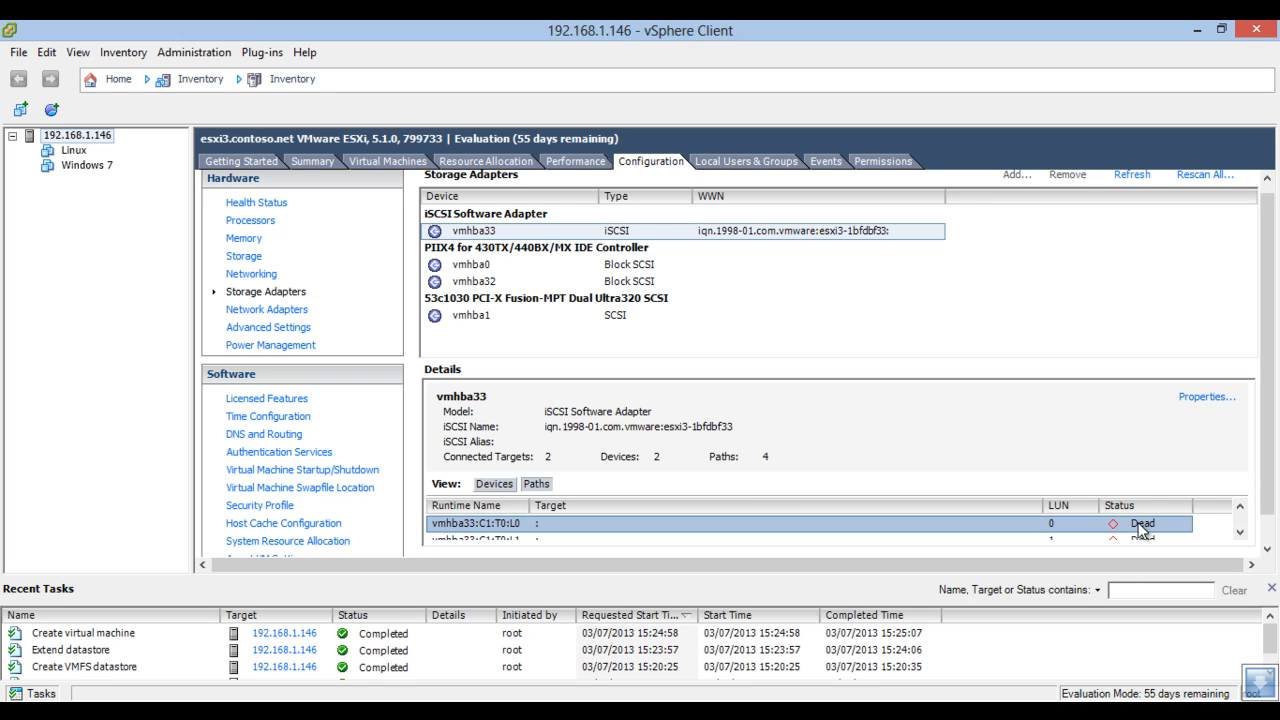
left_click(1240, 532)
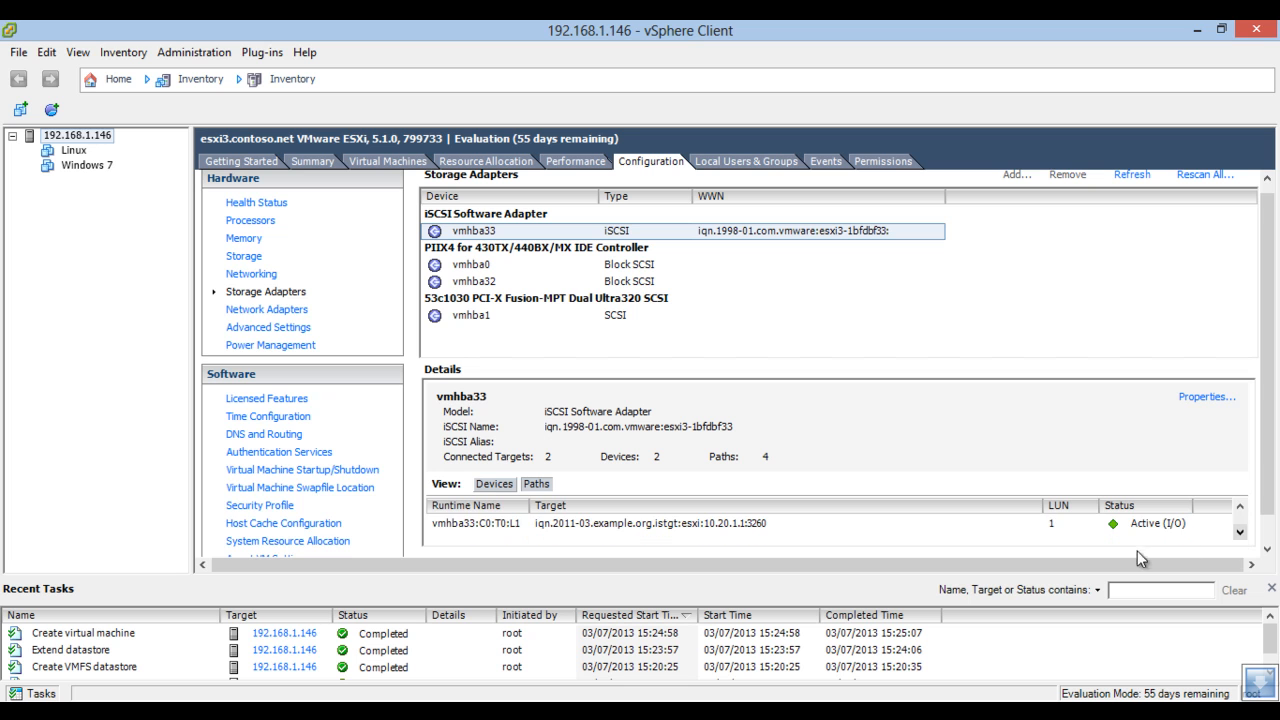
left_click(1141, 528)
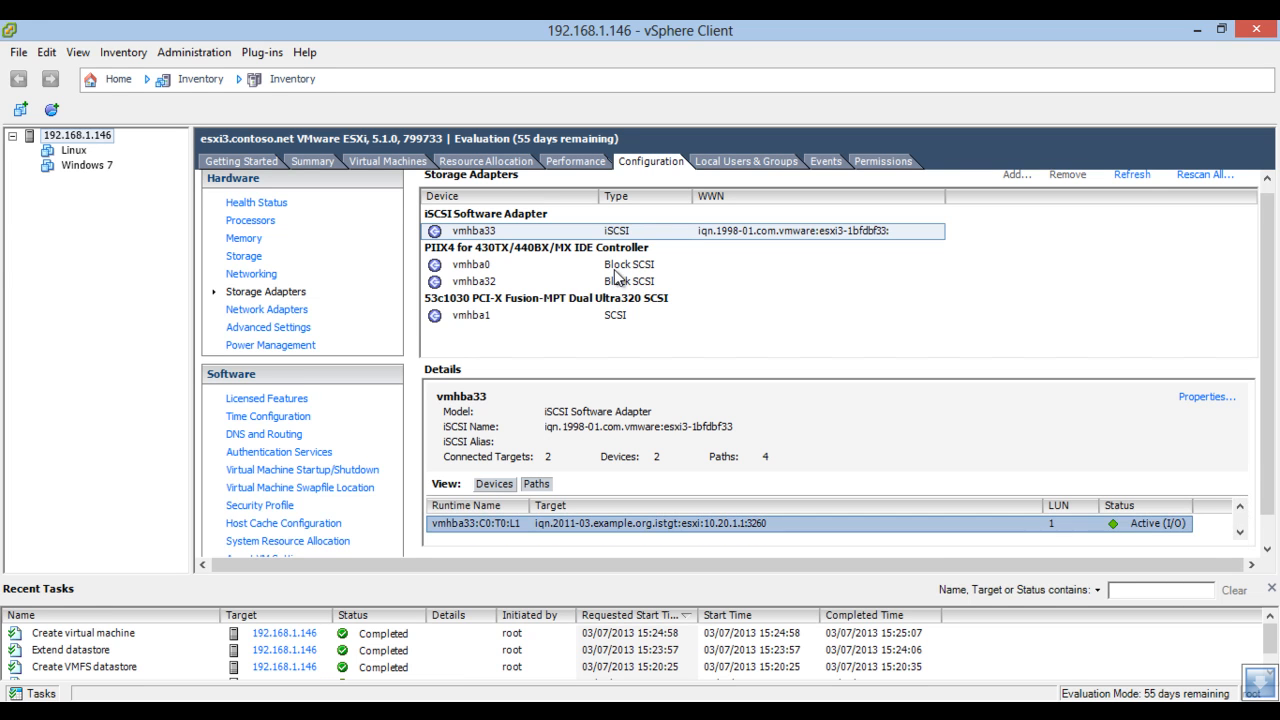
- Browse the contents of the vms1 datastore on the ESXi host and check the Linux virtual machine folder
left_click(256, 262)
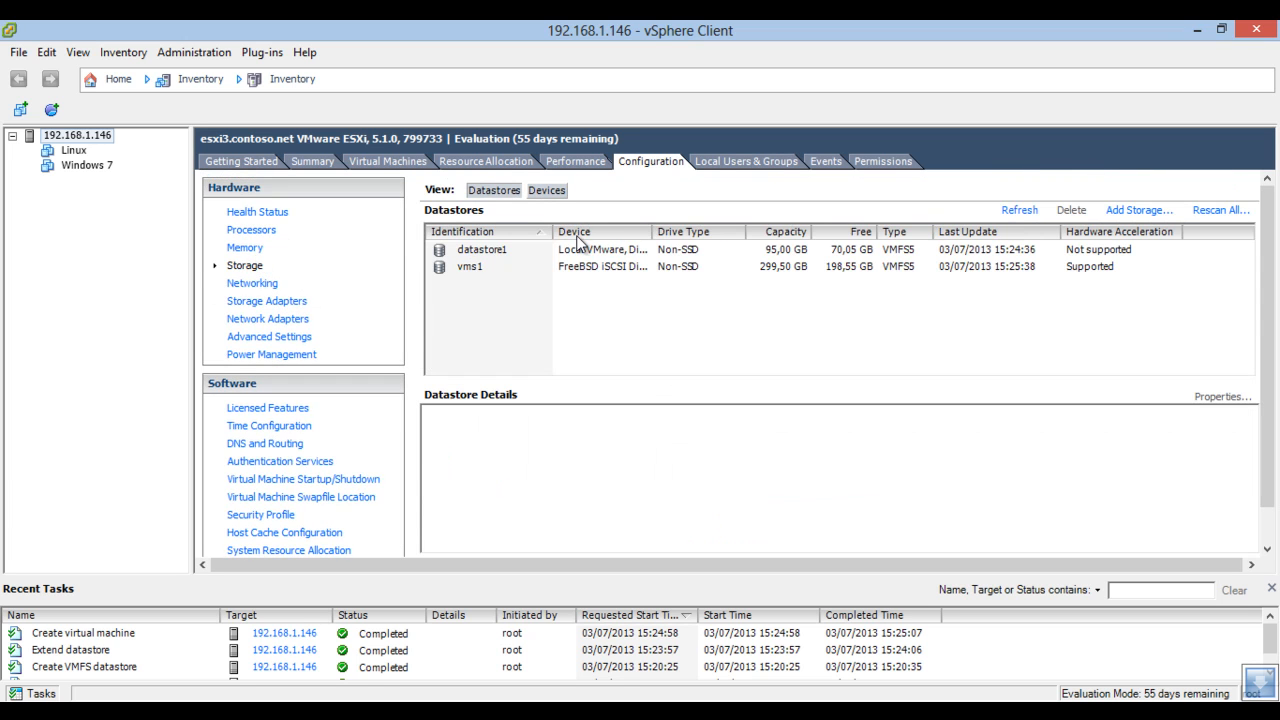
left_click(542, 269)
right_click(546, 270)
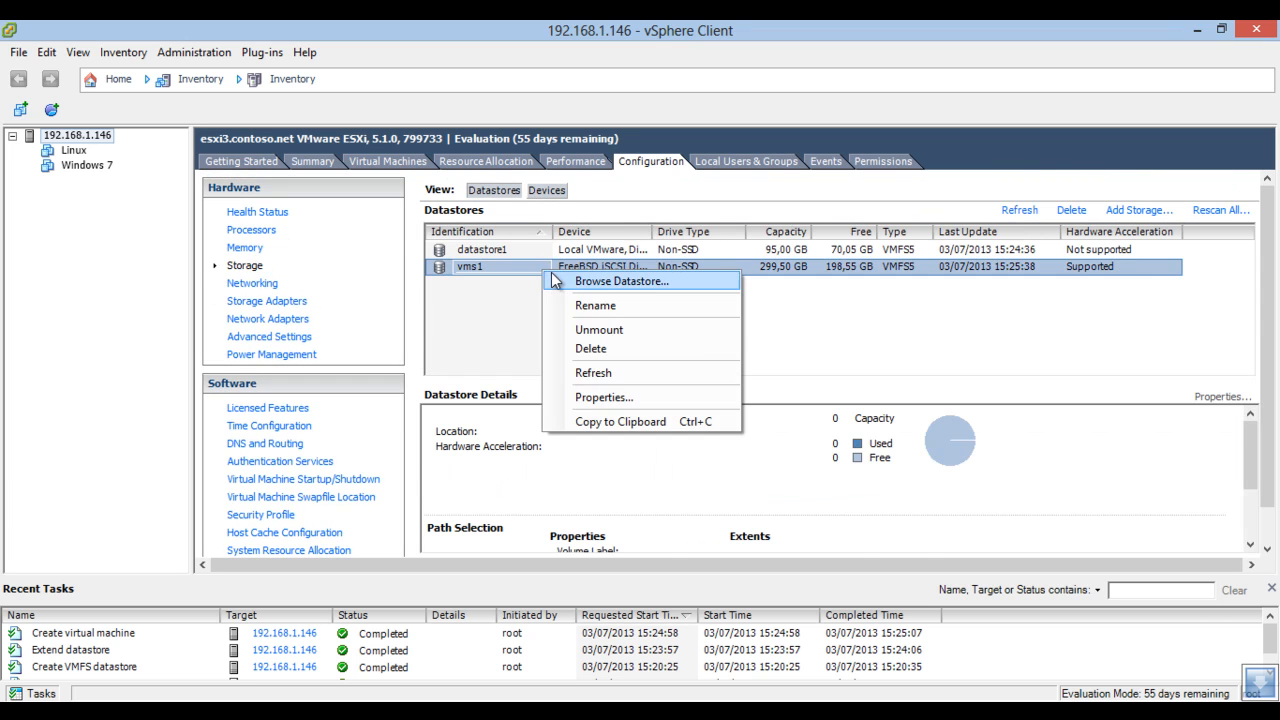
left_click(571, 279)
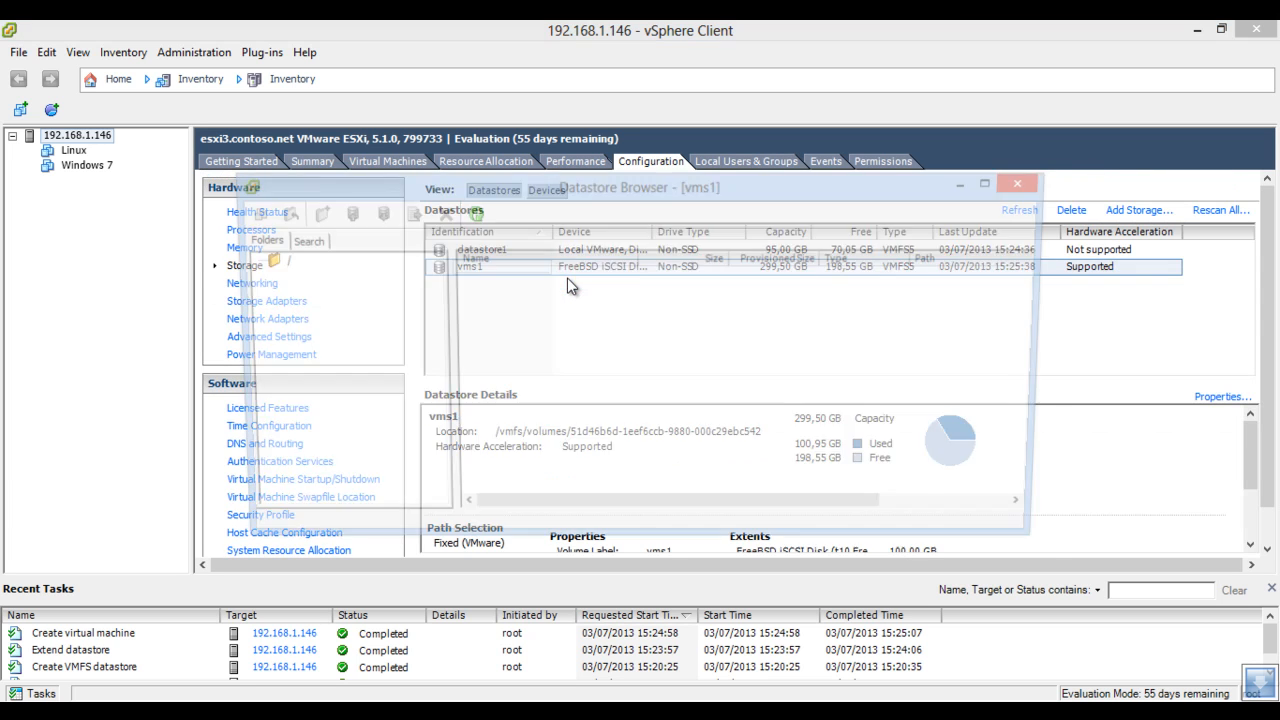
left_click(1026, 183)
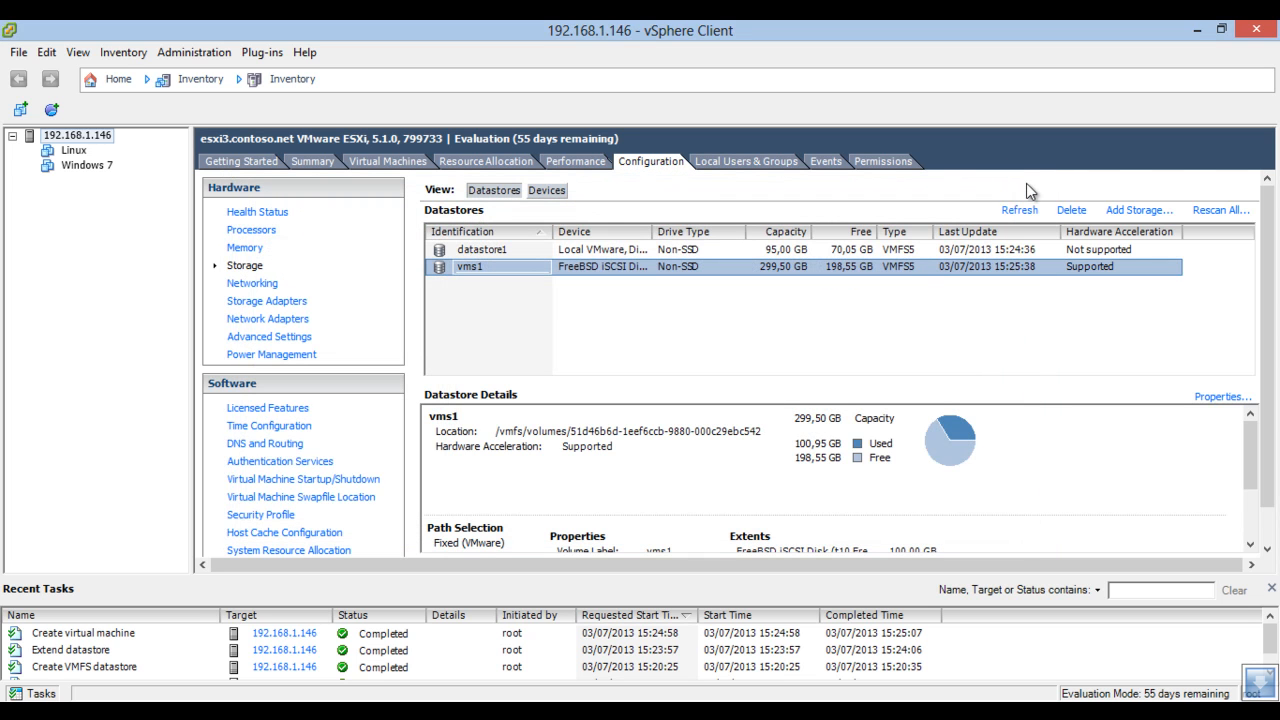
right_click(453, 272)
left_click(487, 288)
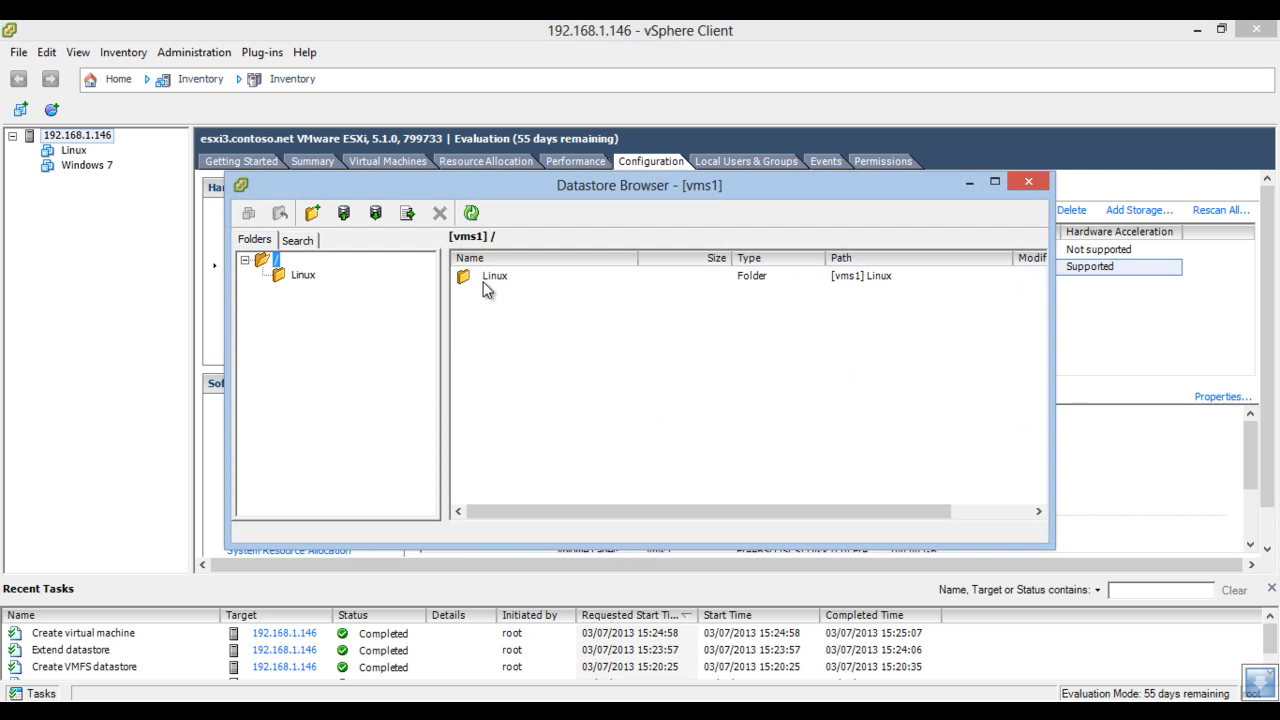
left_click(490, 278)
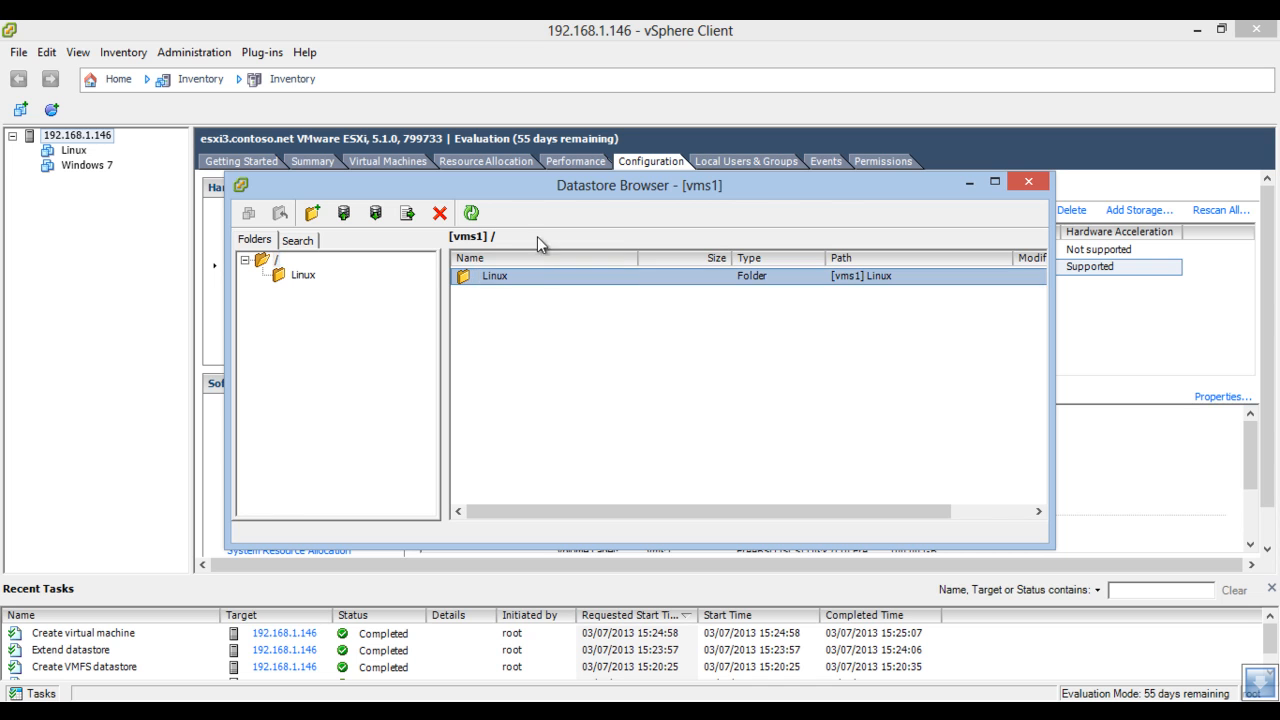
left_click(1039, 180)
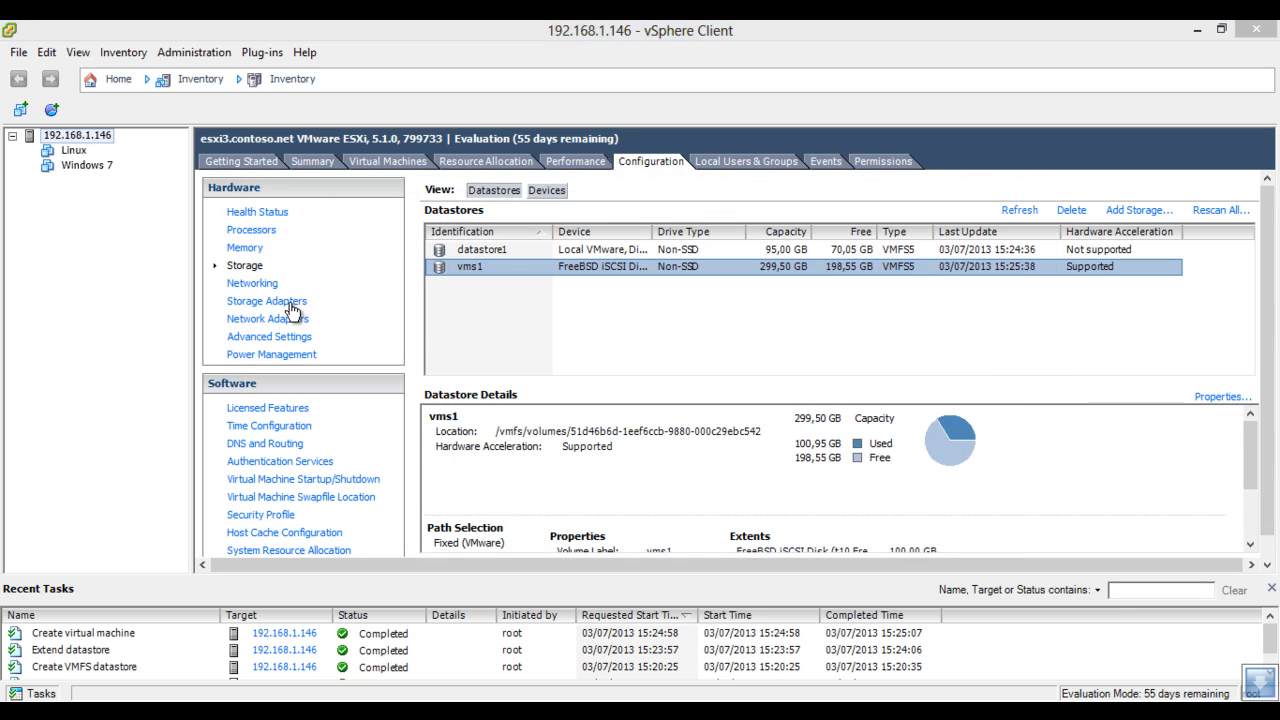
- Review the status of the vmhba33 iSCSI paths once more and switch to the FreeNAS web interface in Firefox
left_click(290, 303)
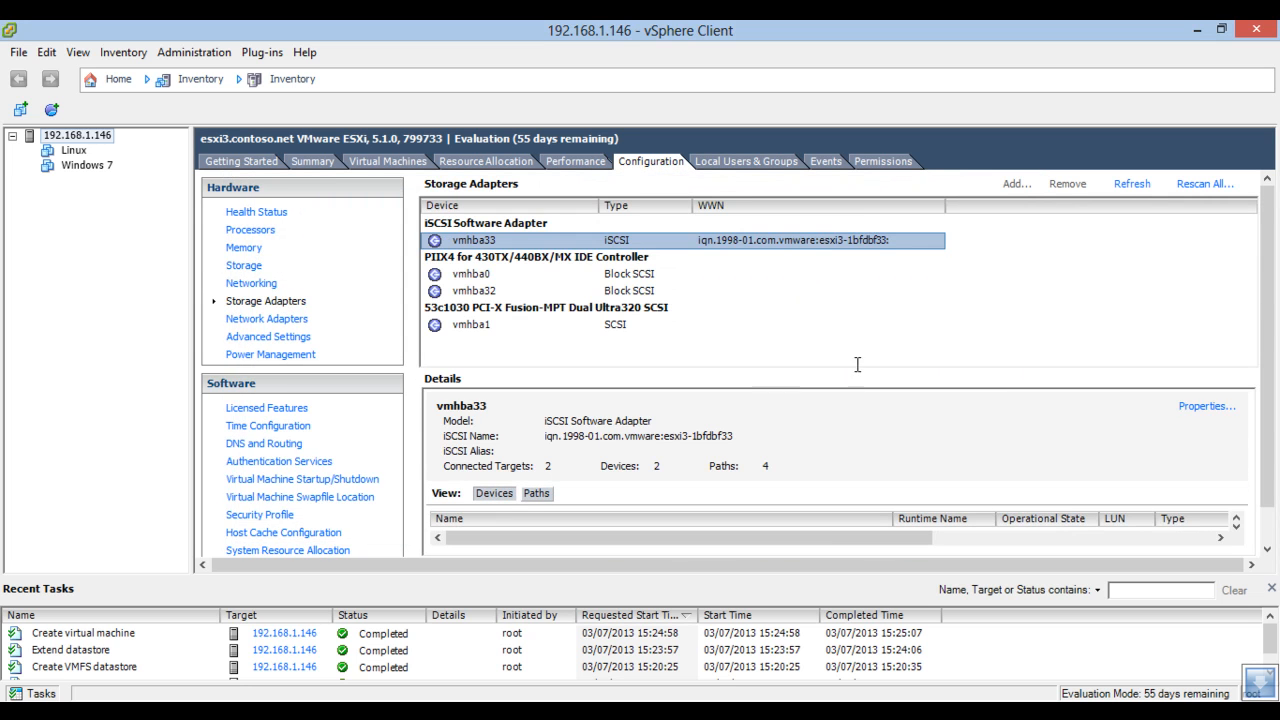
left_click(535, 494)
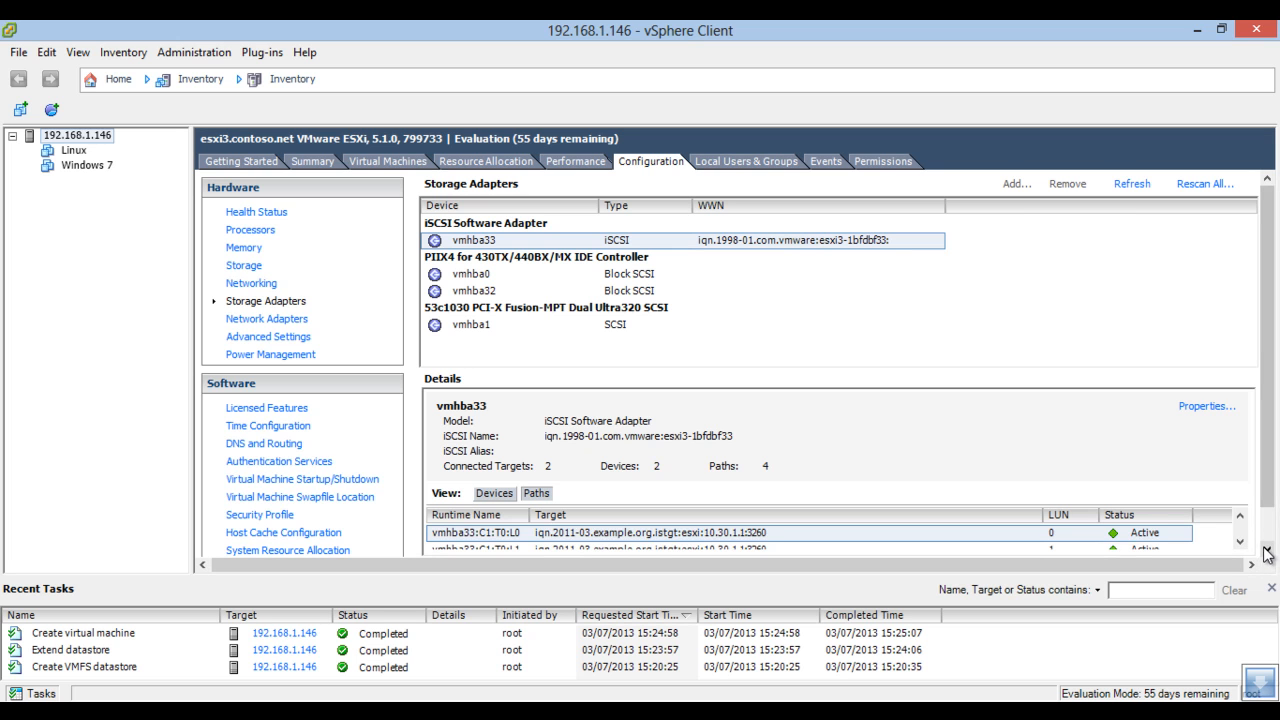
left_click(1241, 542)
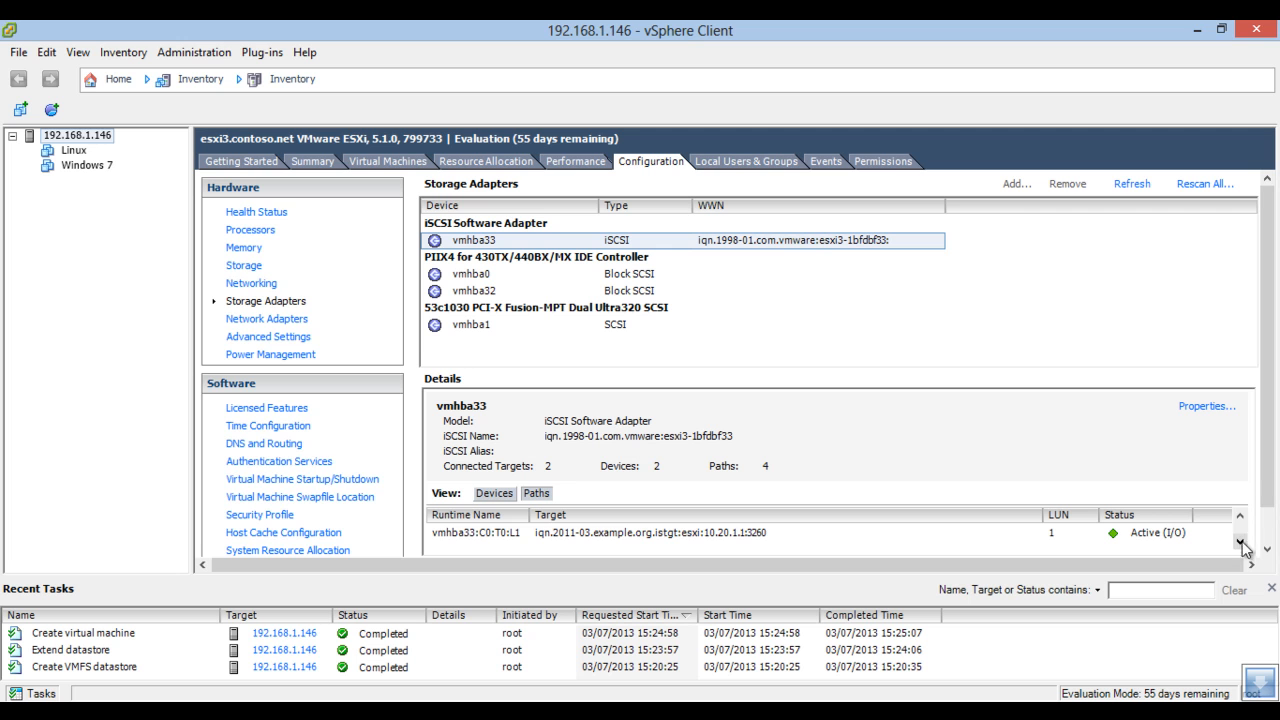
left_click(1240, 515)
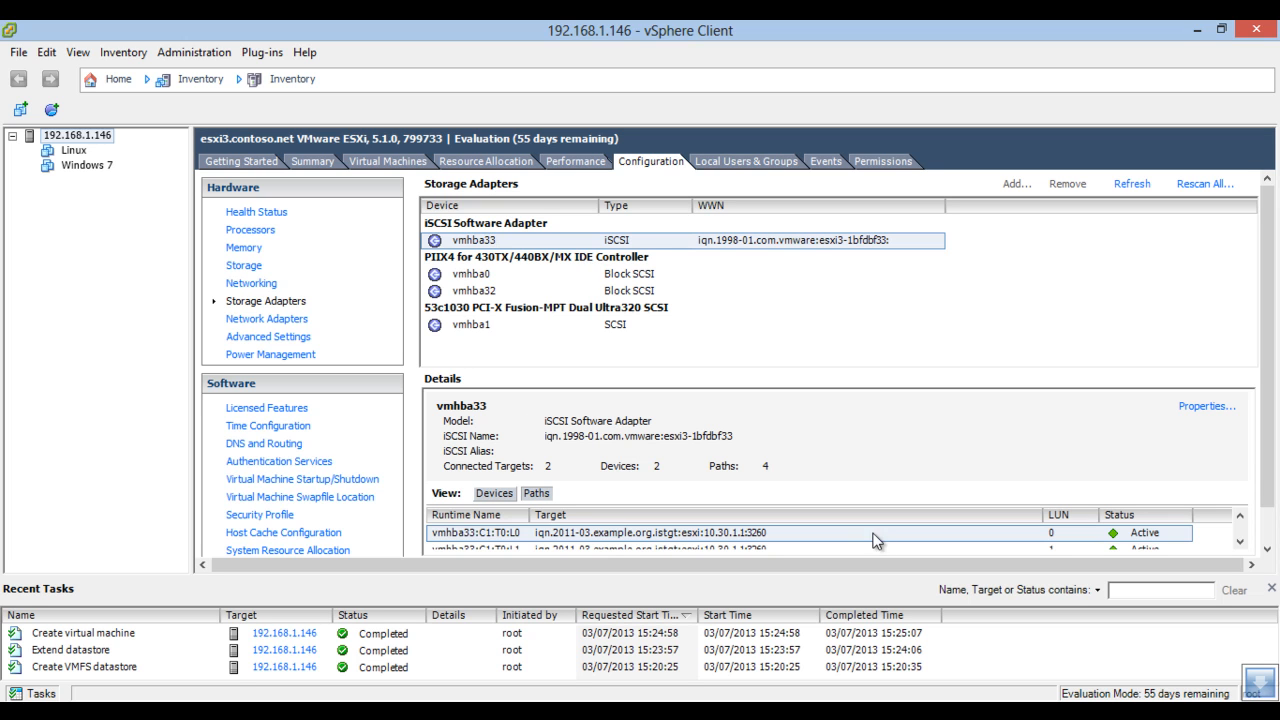
left_click(1193, 28)
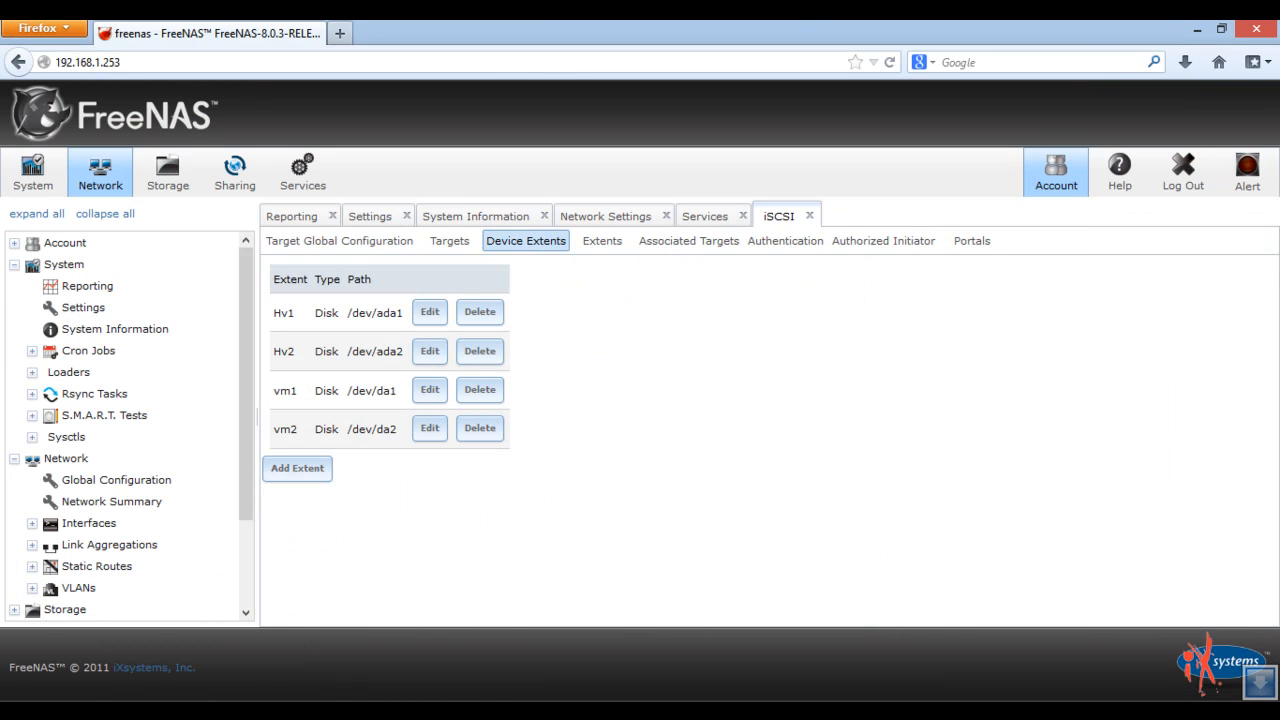